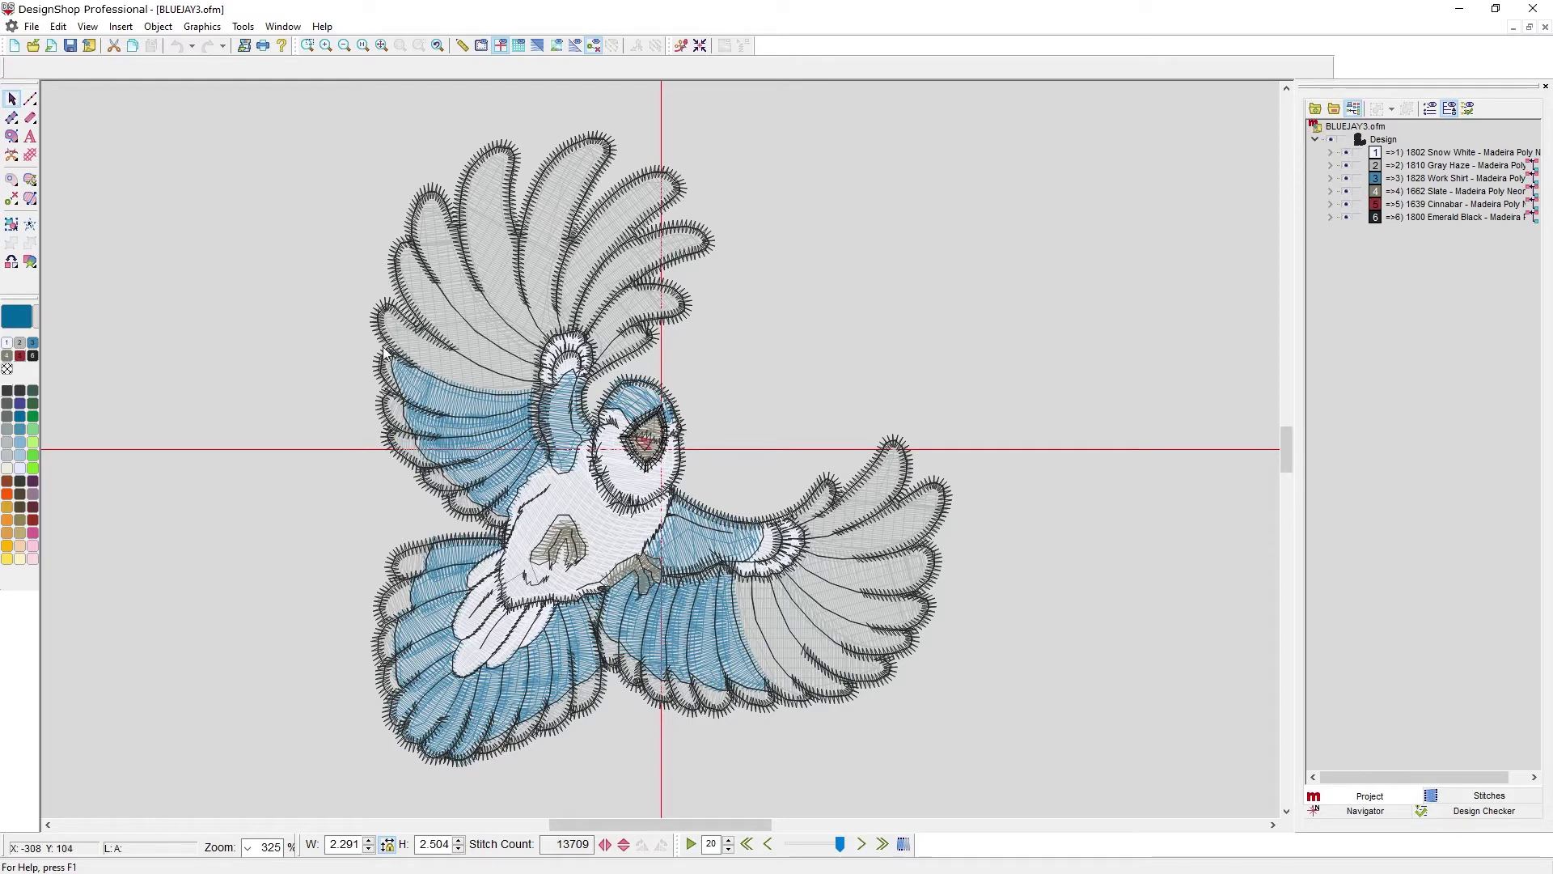
Select individual crest feather, walk stitch and left-wing column objects, then clear the selection
left_click(502, 254)
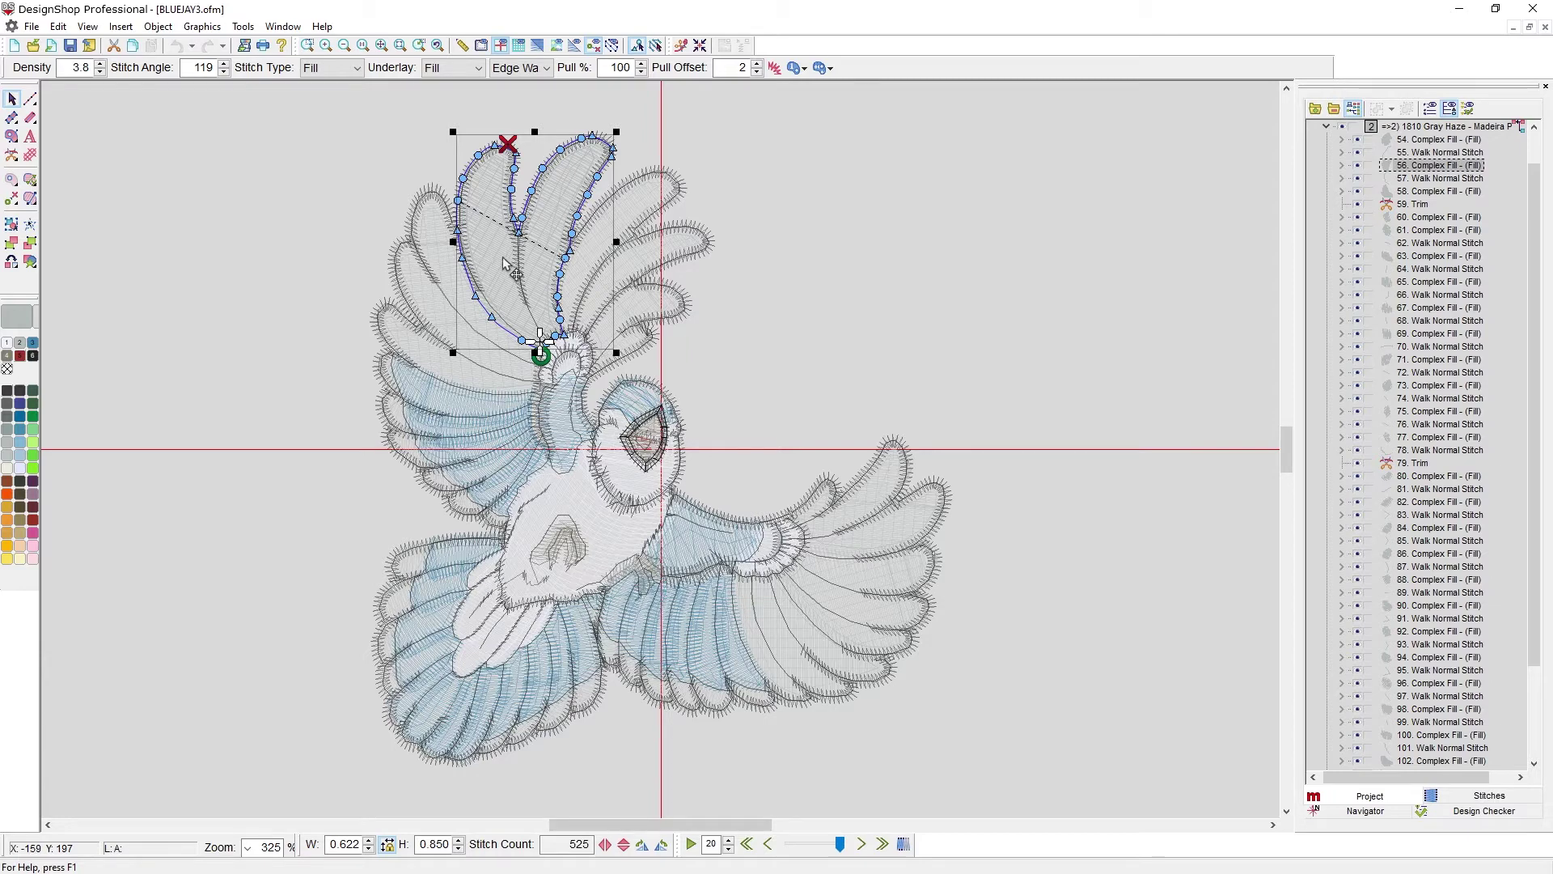
left_click(435, 314)
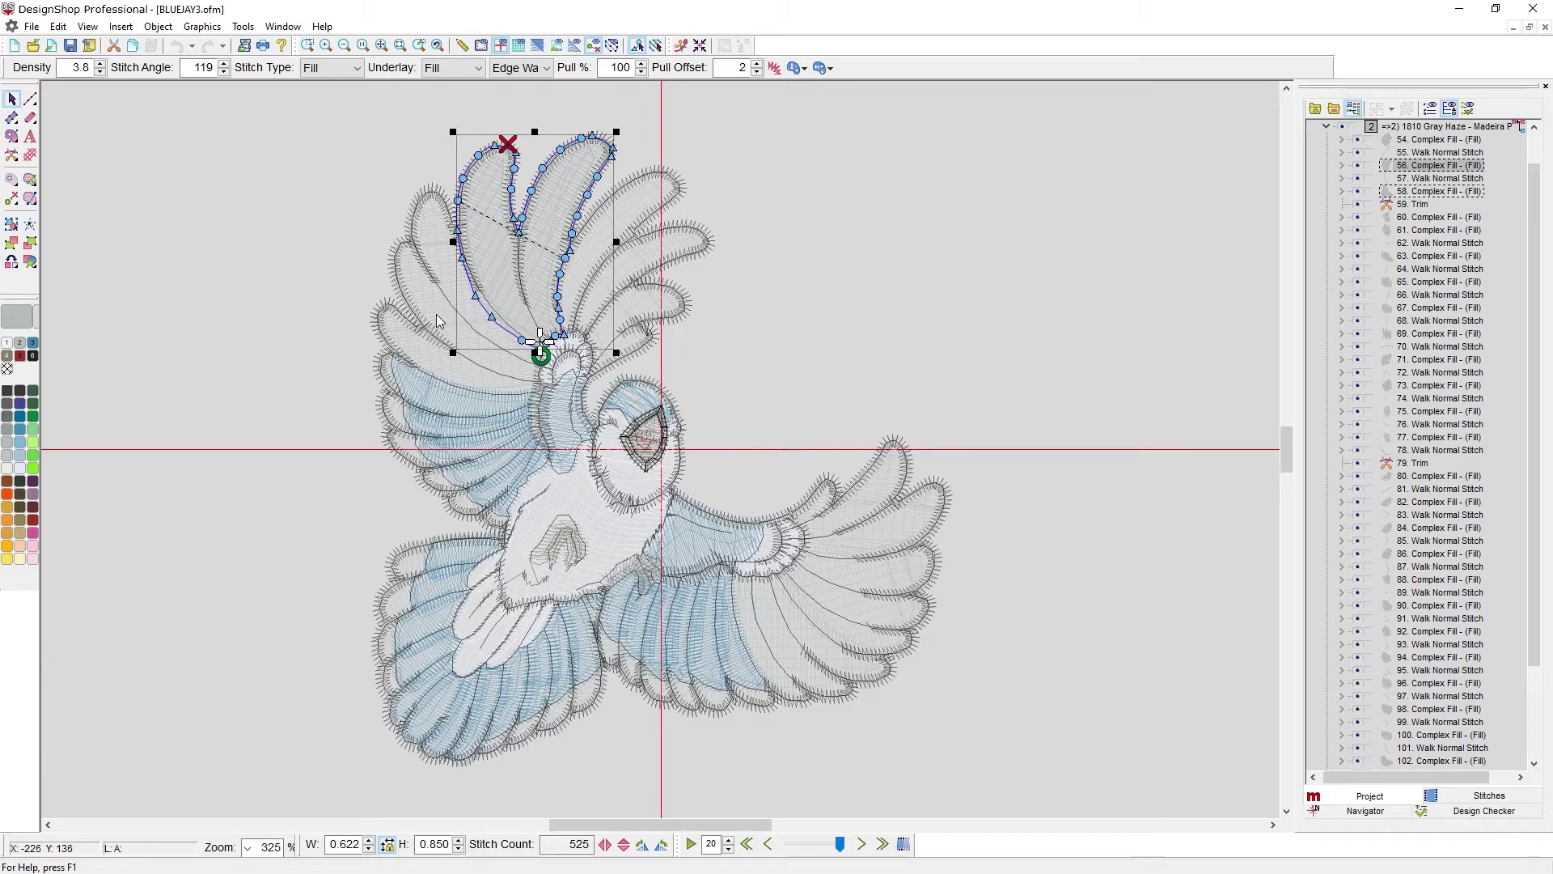
left_click(456, 407)
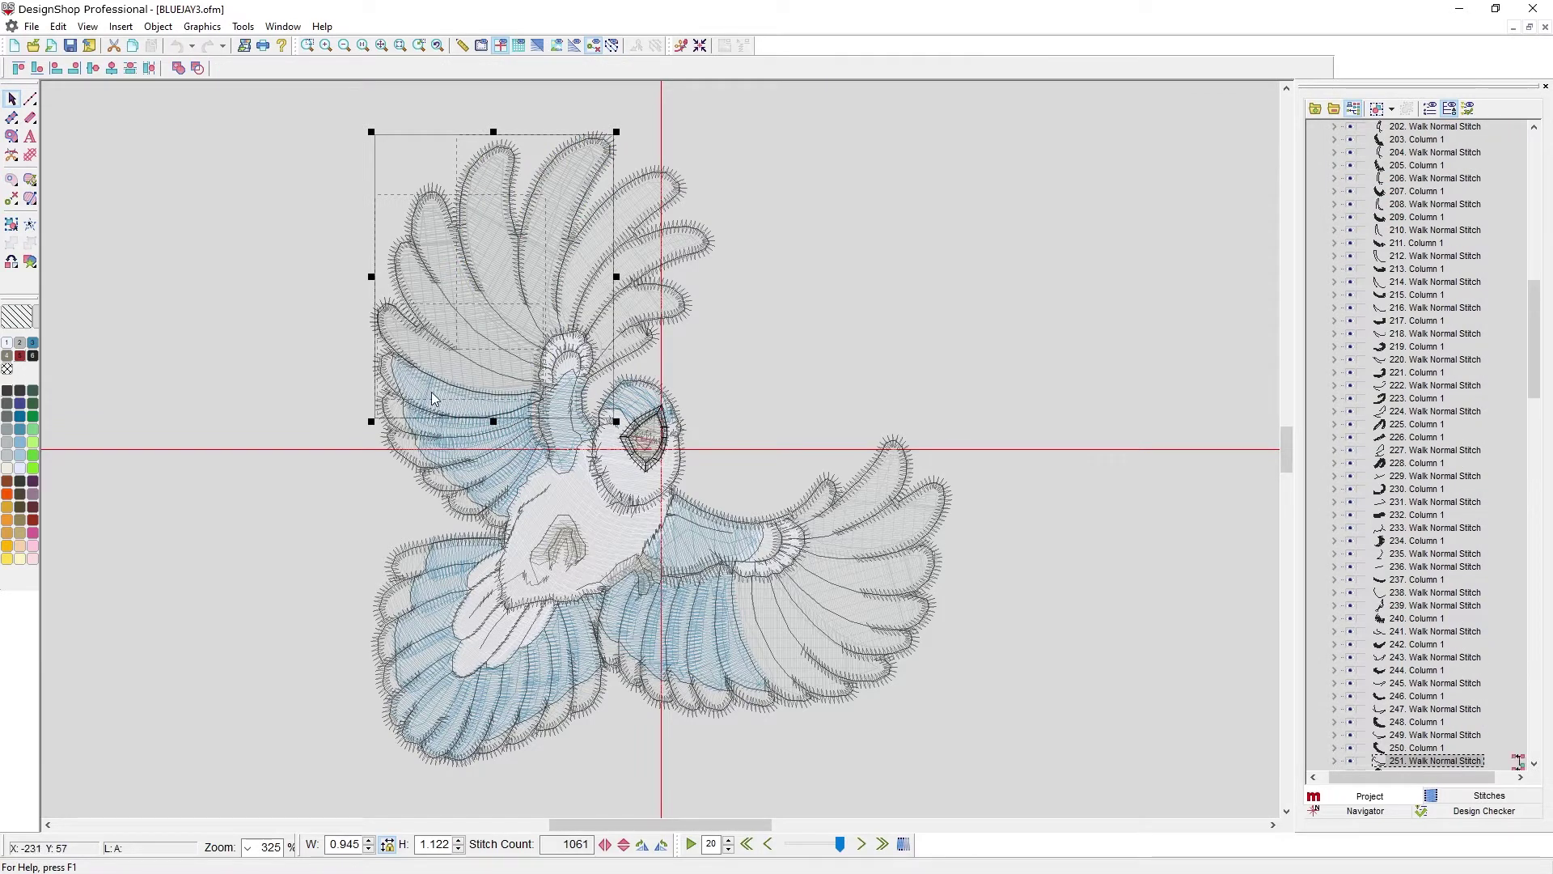
left_click(430, 397)
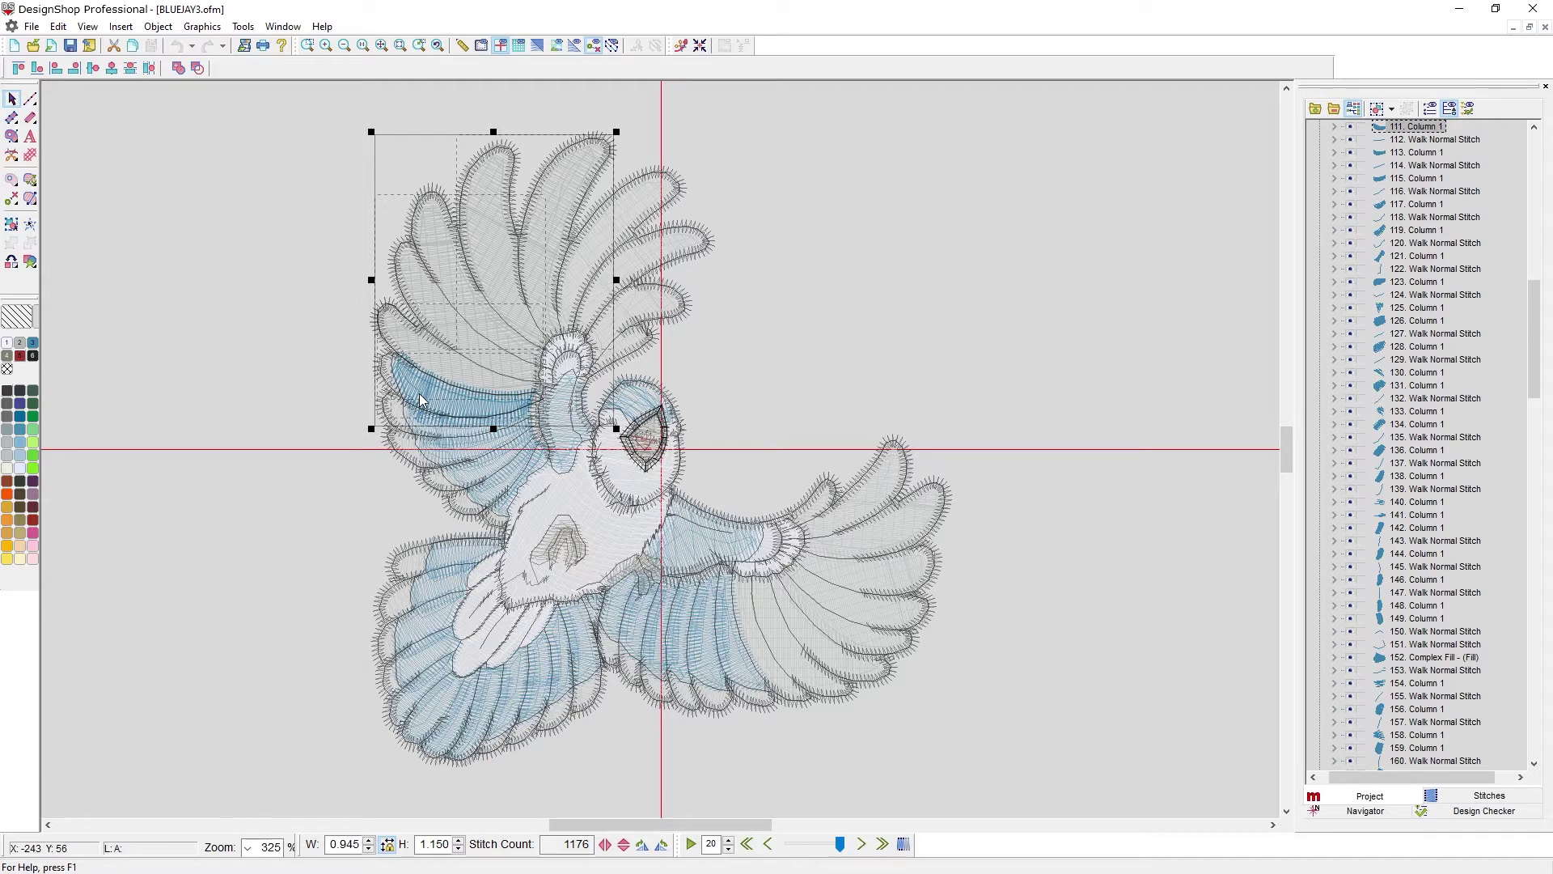
left_click(244, 377)
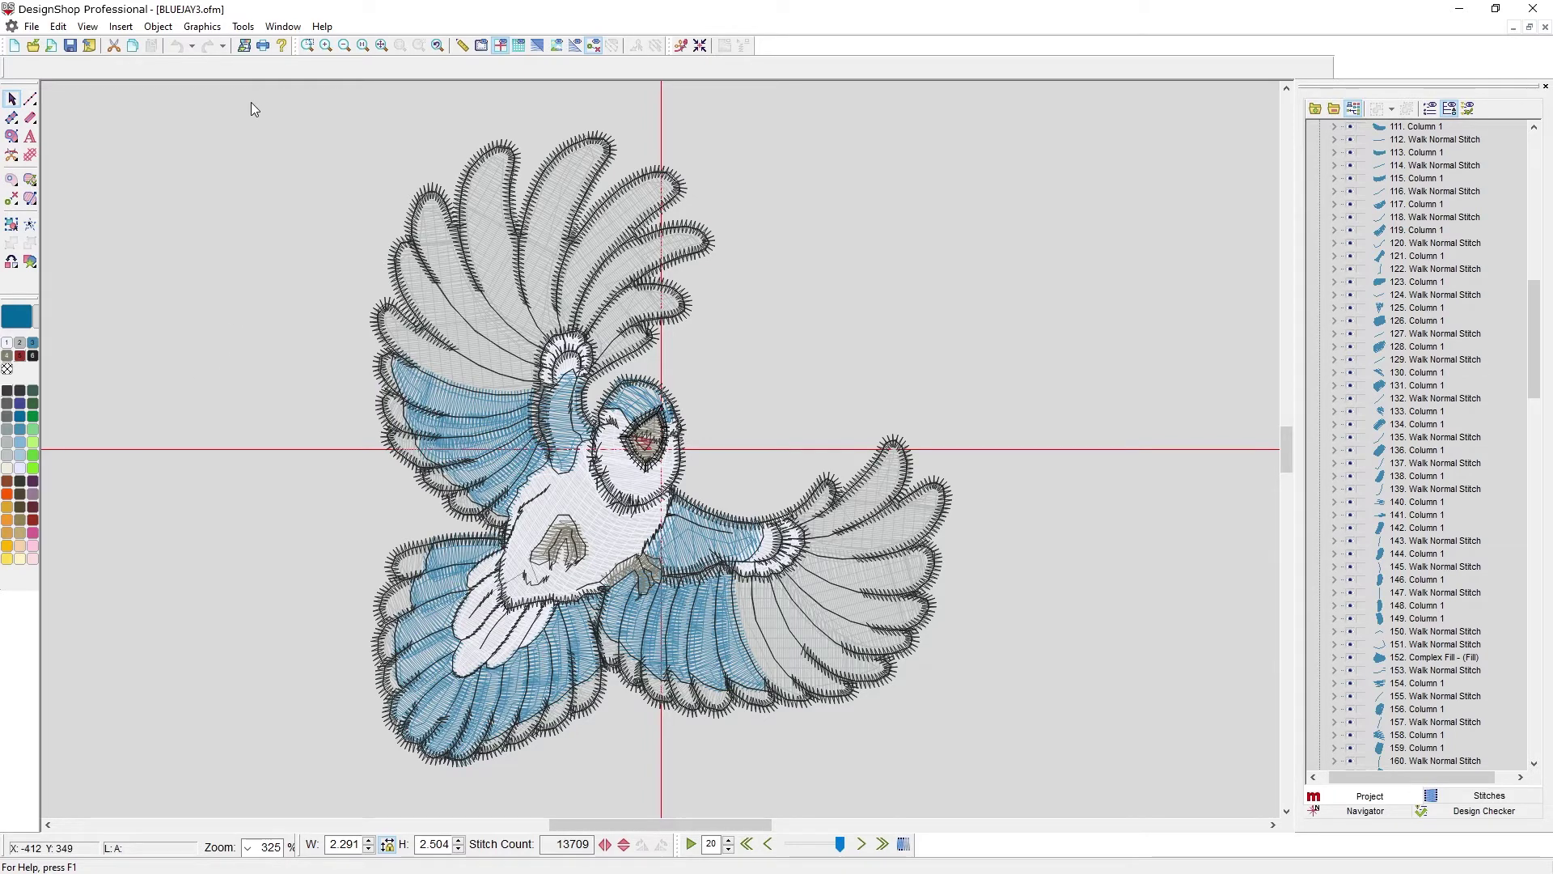
Marquee the bird's upper half, deselect, then crossing-select the head, crest and left wing
left_click_drag(250, 102, 766, 620)
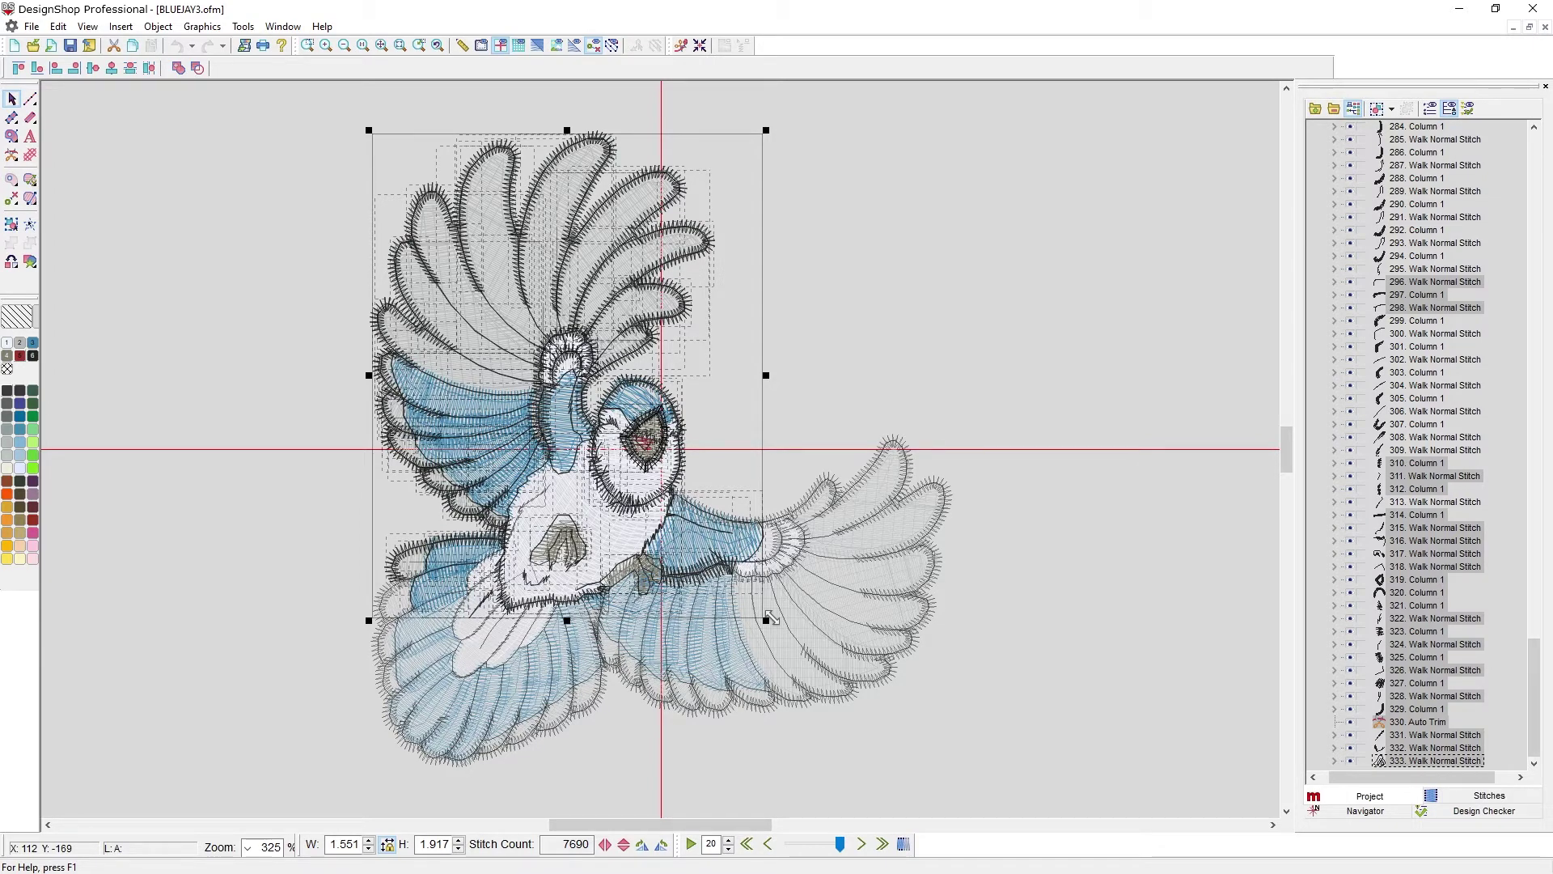
left_click(819, 366)
left_click_drag(819, 108, 246, 591)
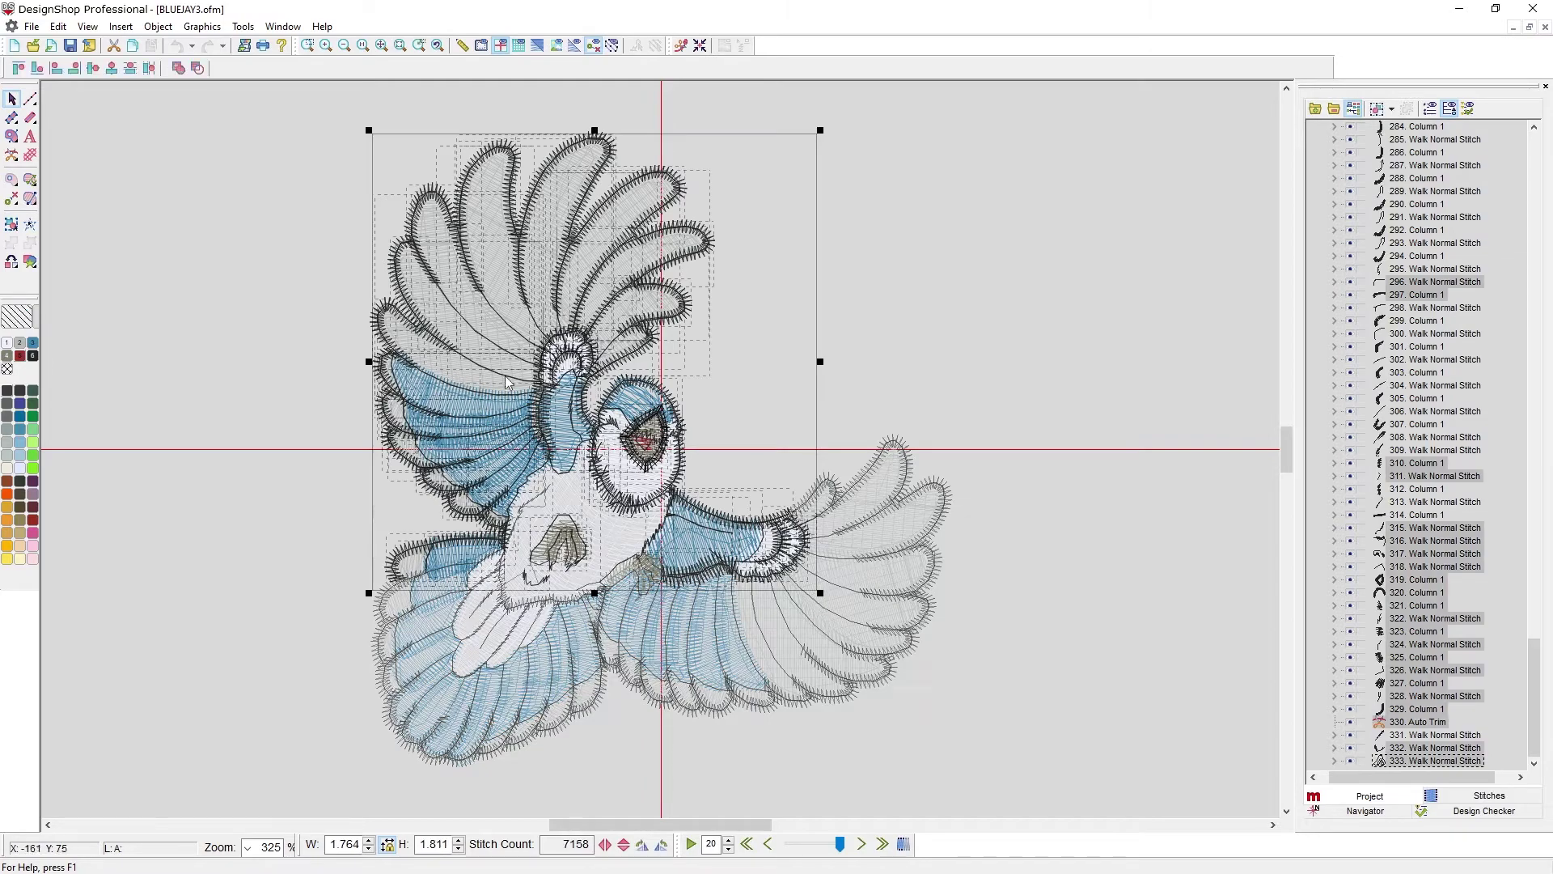
Zoom in, check Deselect All in the Edit menu, then press Escape to deselect everything
scroll(574, 436, "up", 5)
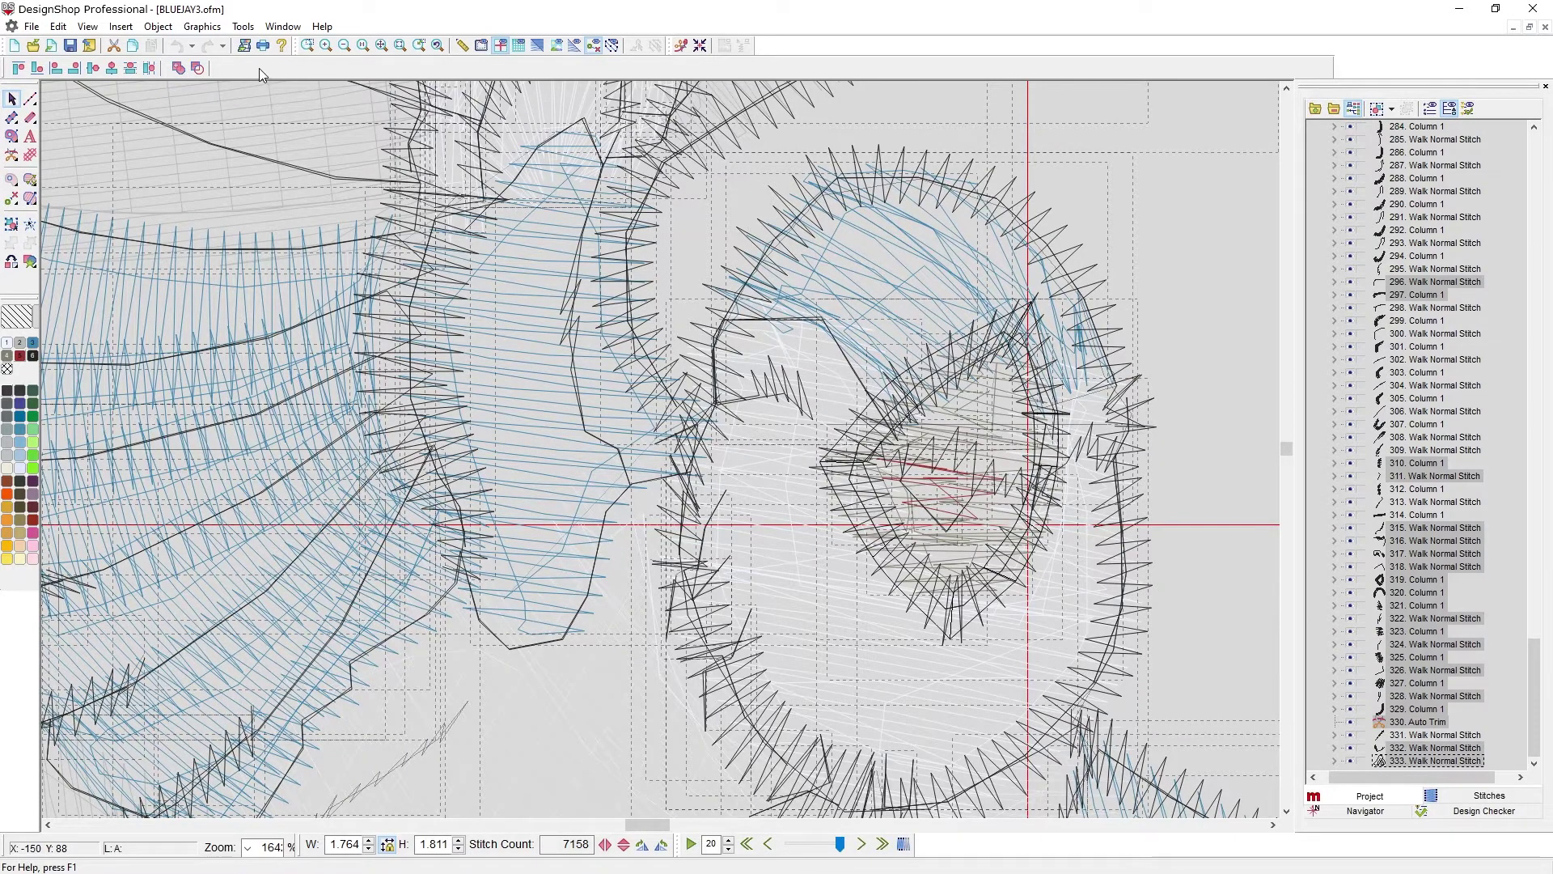
left_click(59, 25)
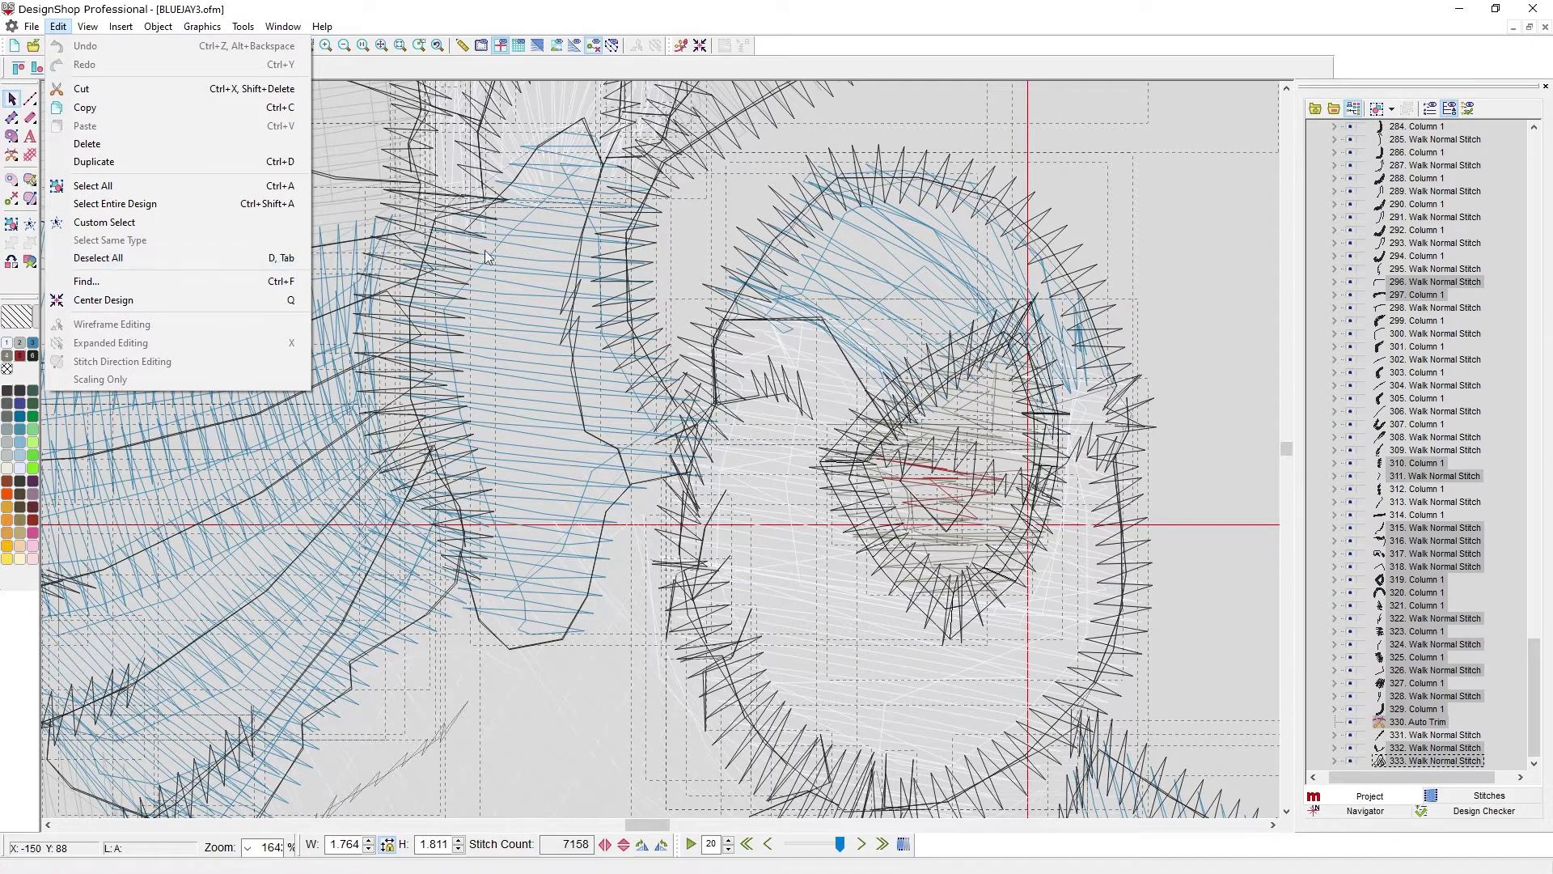
left_click(720, 251)
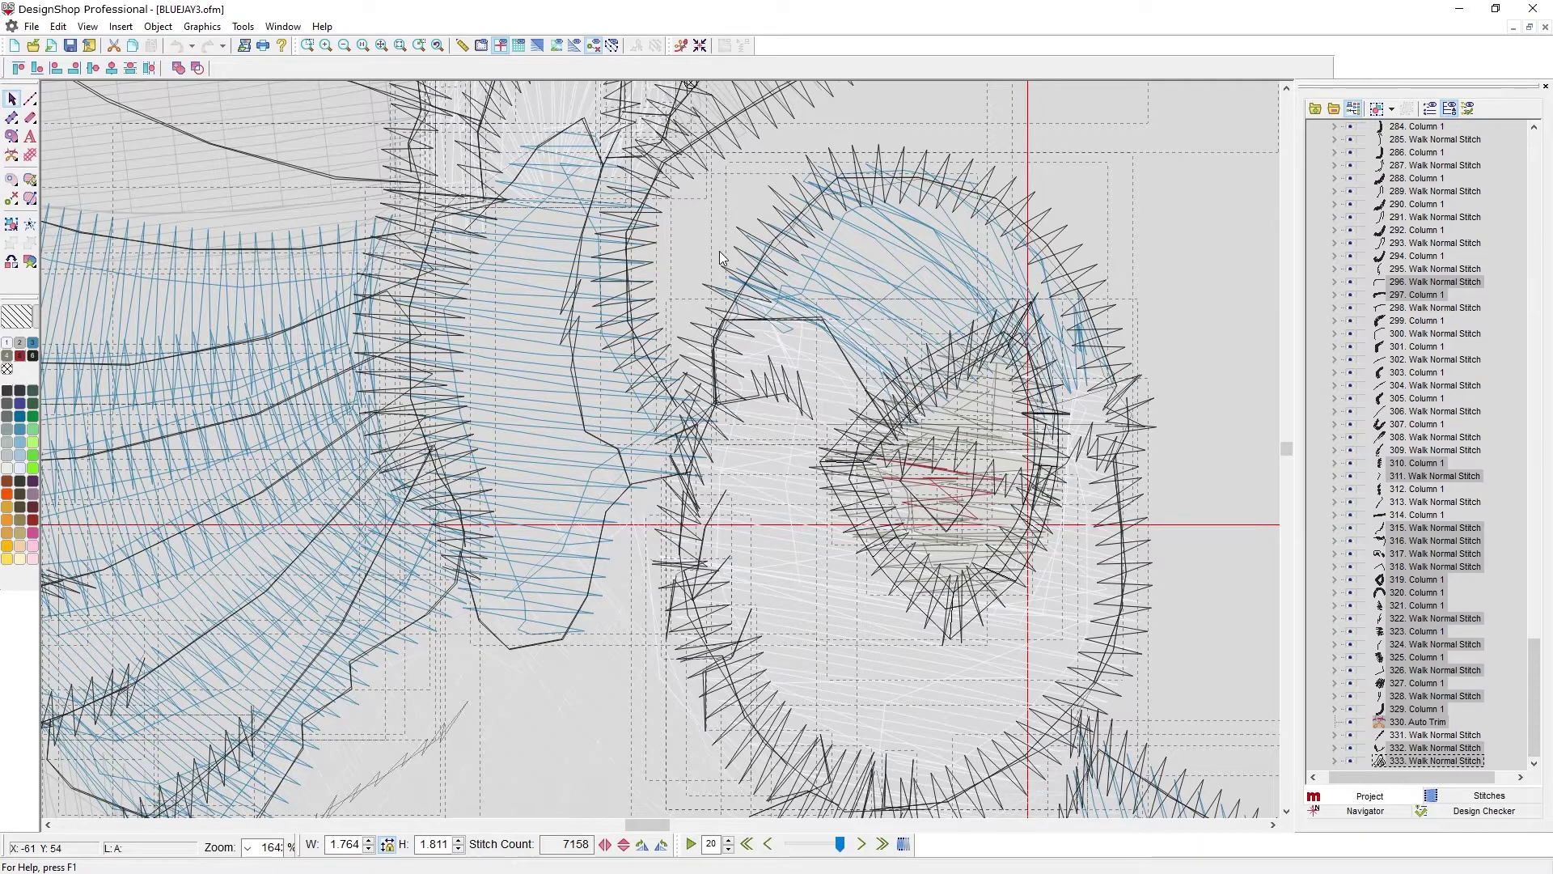
key("Escape")
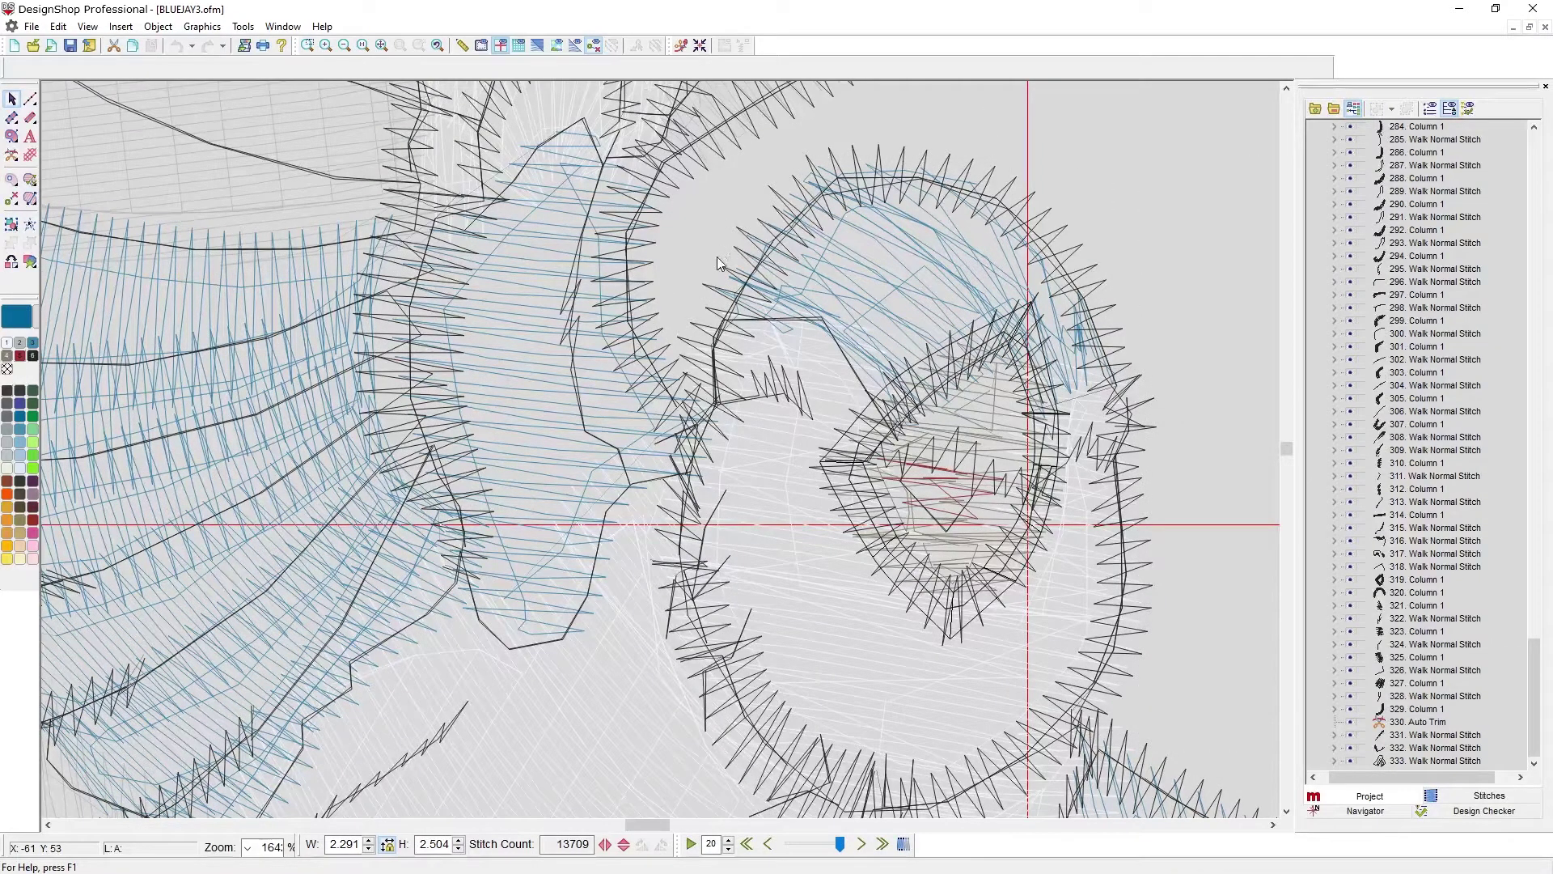
Zoom out to the whole bird, marquee-select the head and crest, then clear that selection
left_click(383, 46)
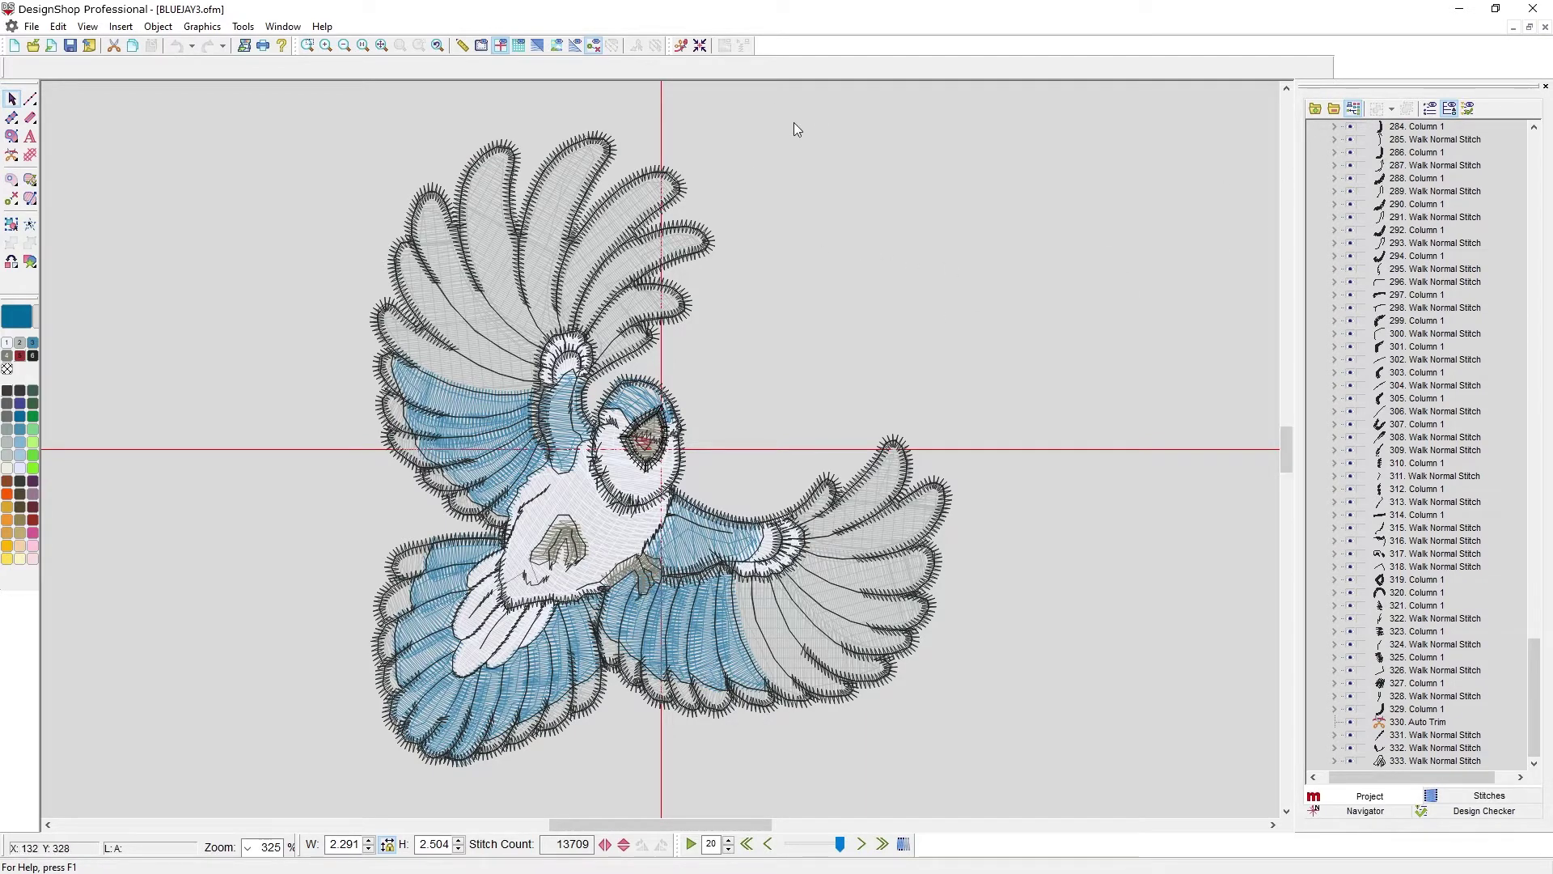
left_click_drag(794, 125, 350, 500)
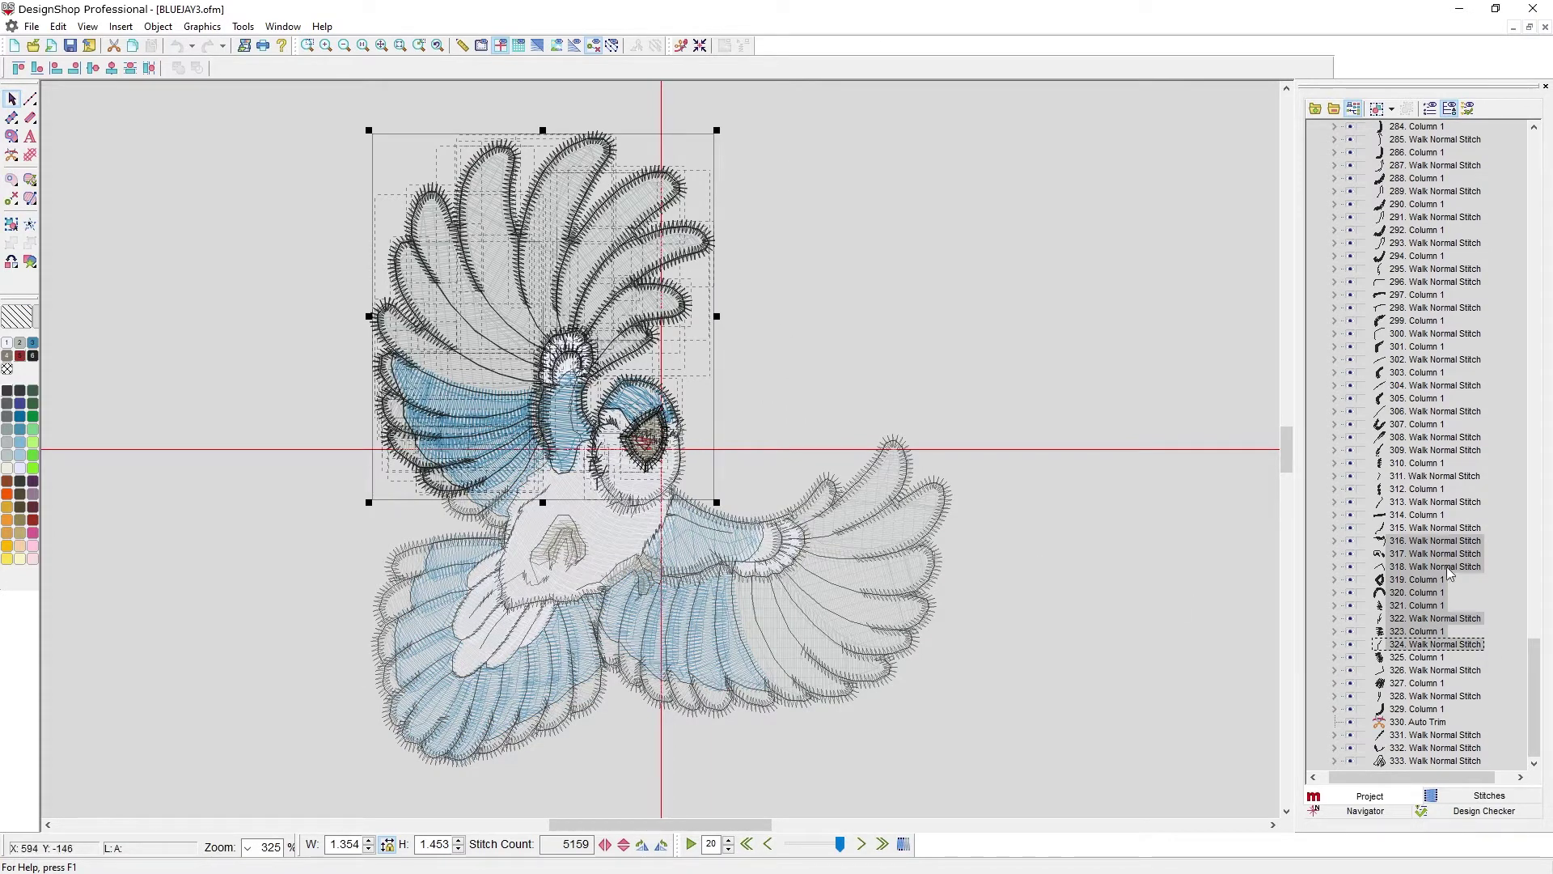
left_click(938, 228)
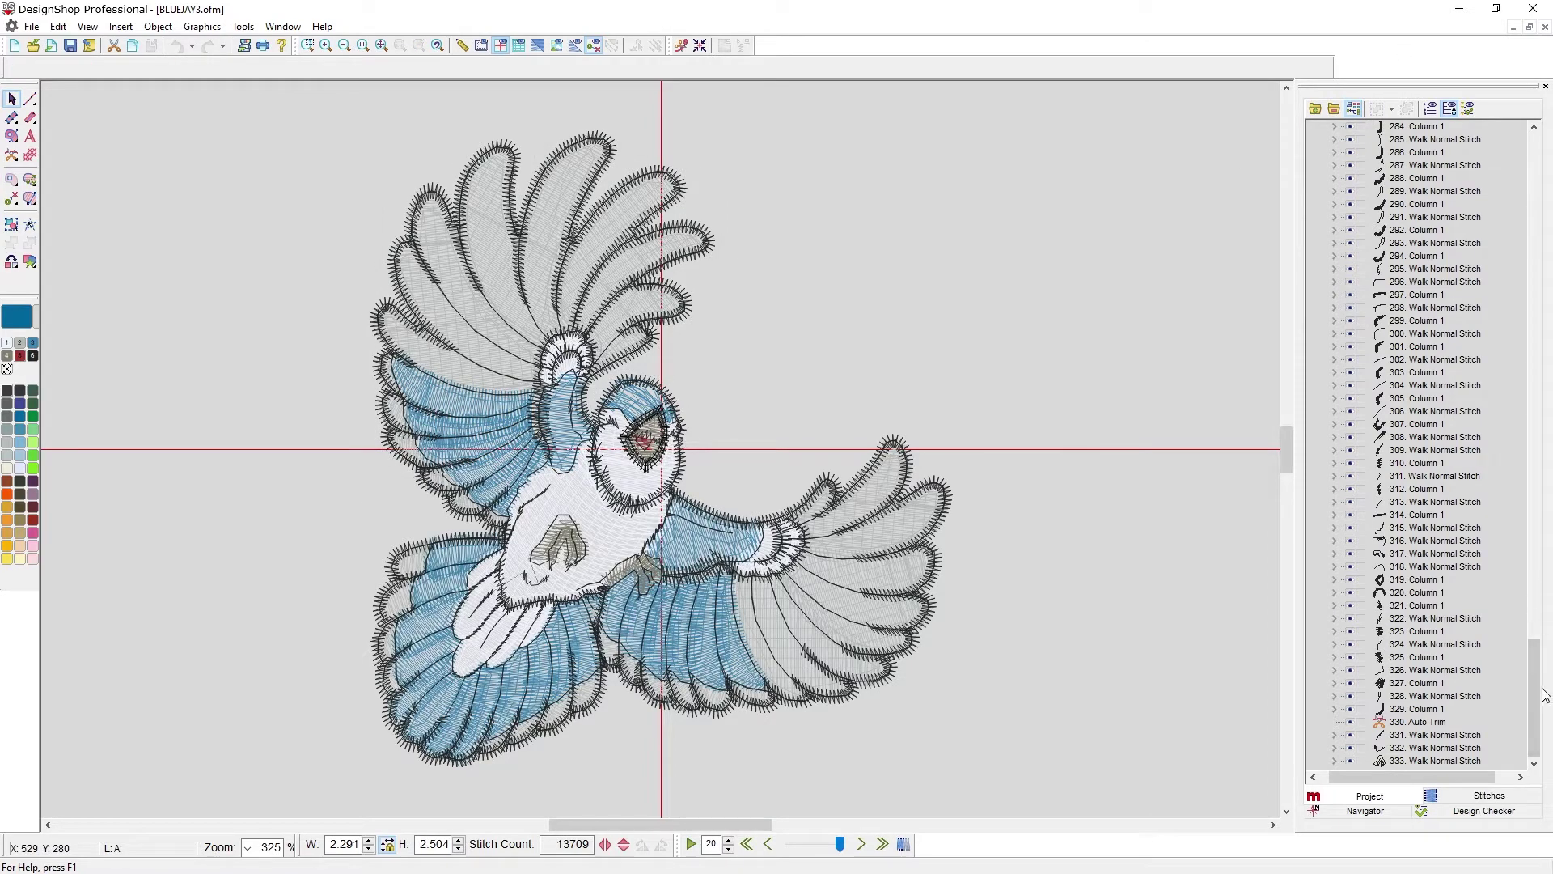
left_click_drag(1545, 694, 1502, 154)
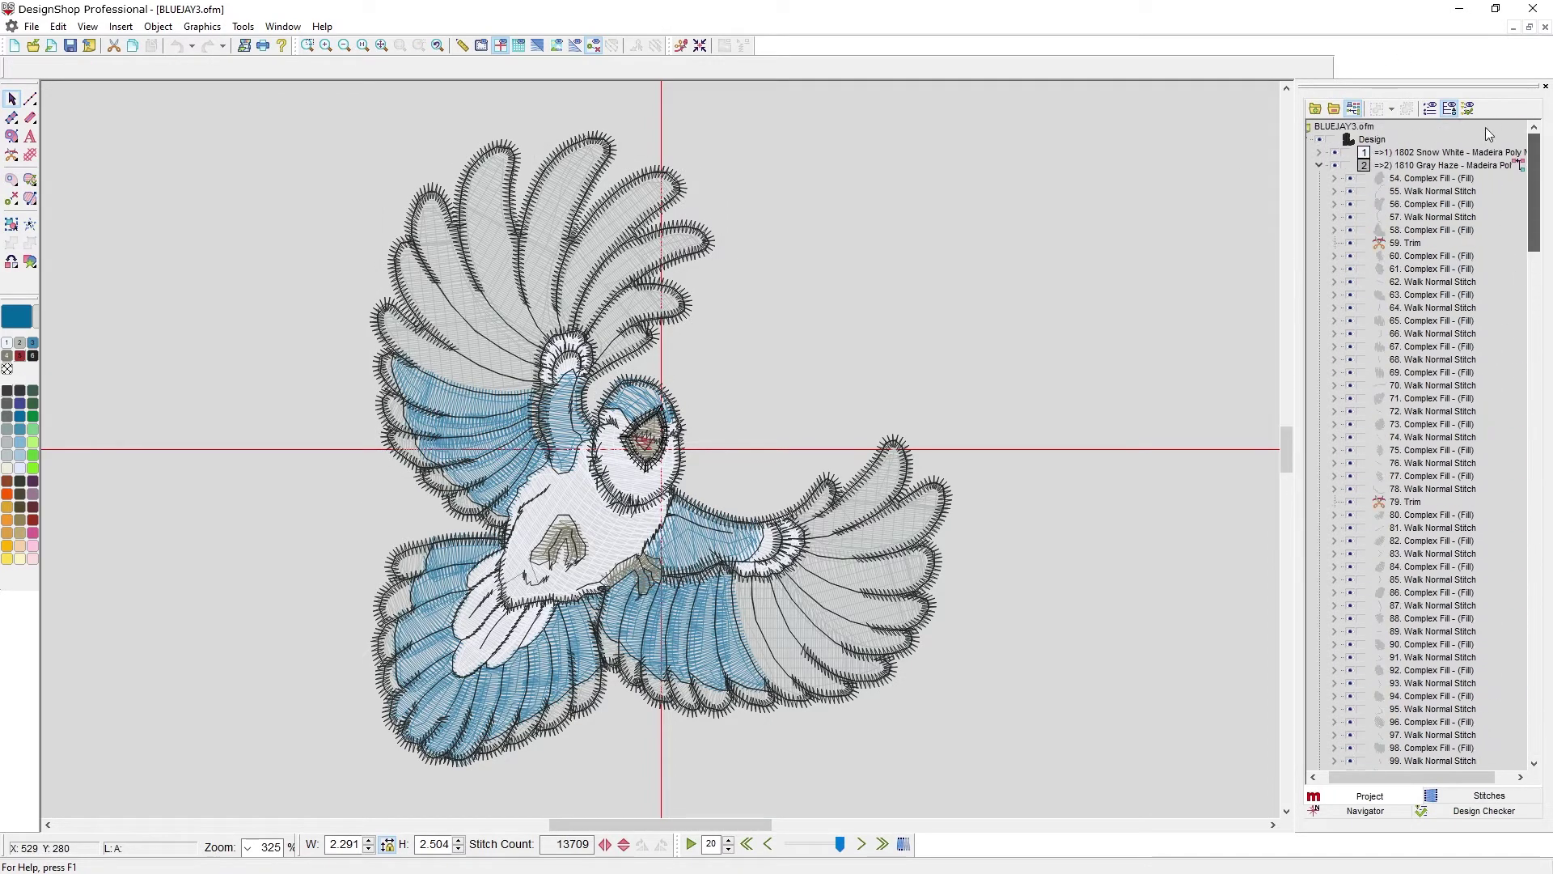
In the object tree, select feathers 54, 56, 60, 65 and 69 one at a time
left_click(1427, 178)
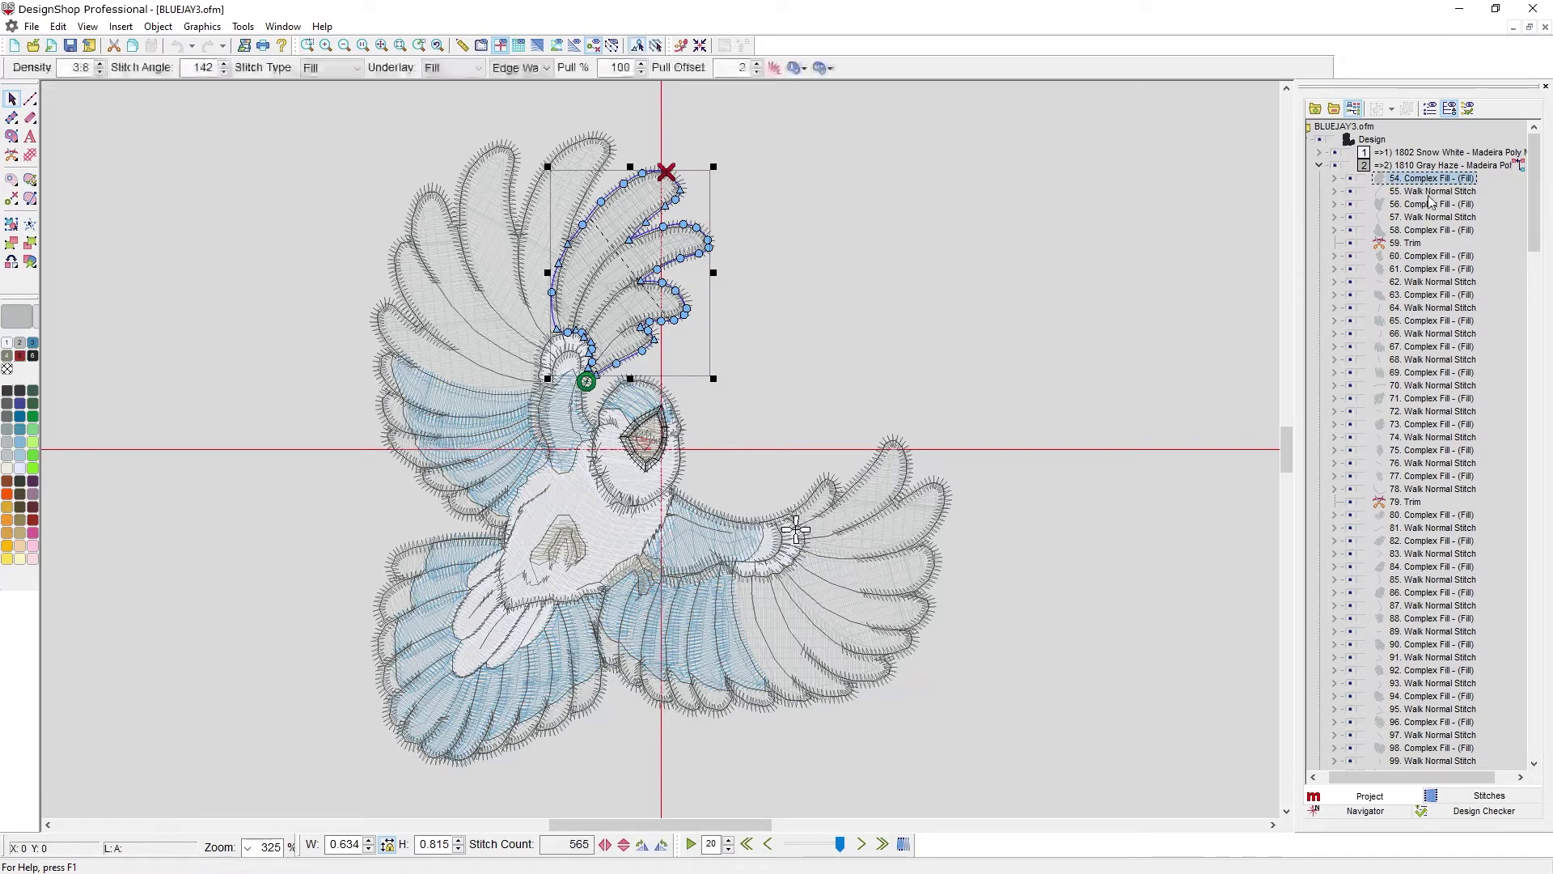
left_click(1432, 204)
left_click(1443, 258)
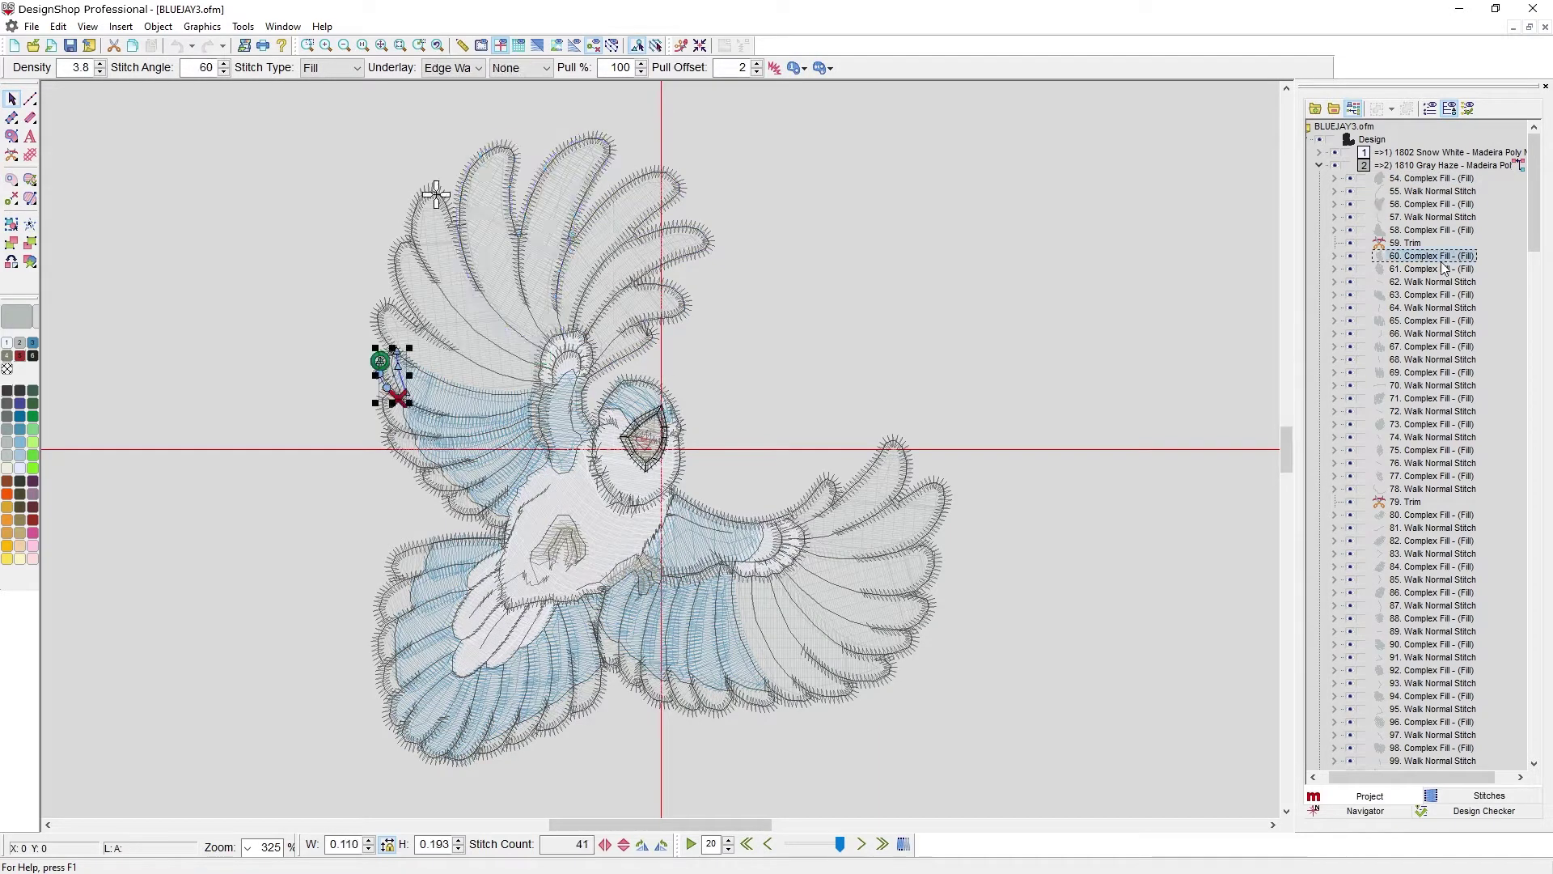
left_click(1445, 320)
left_click(1440, 372)
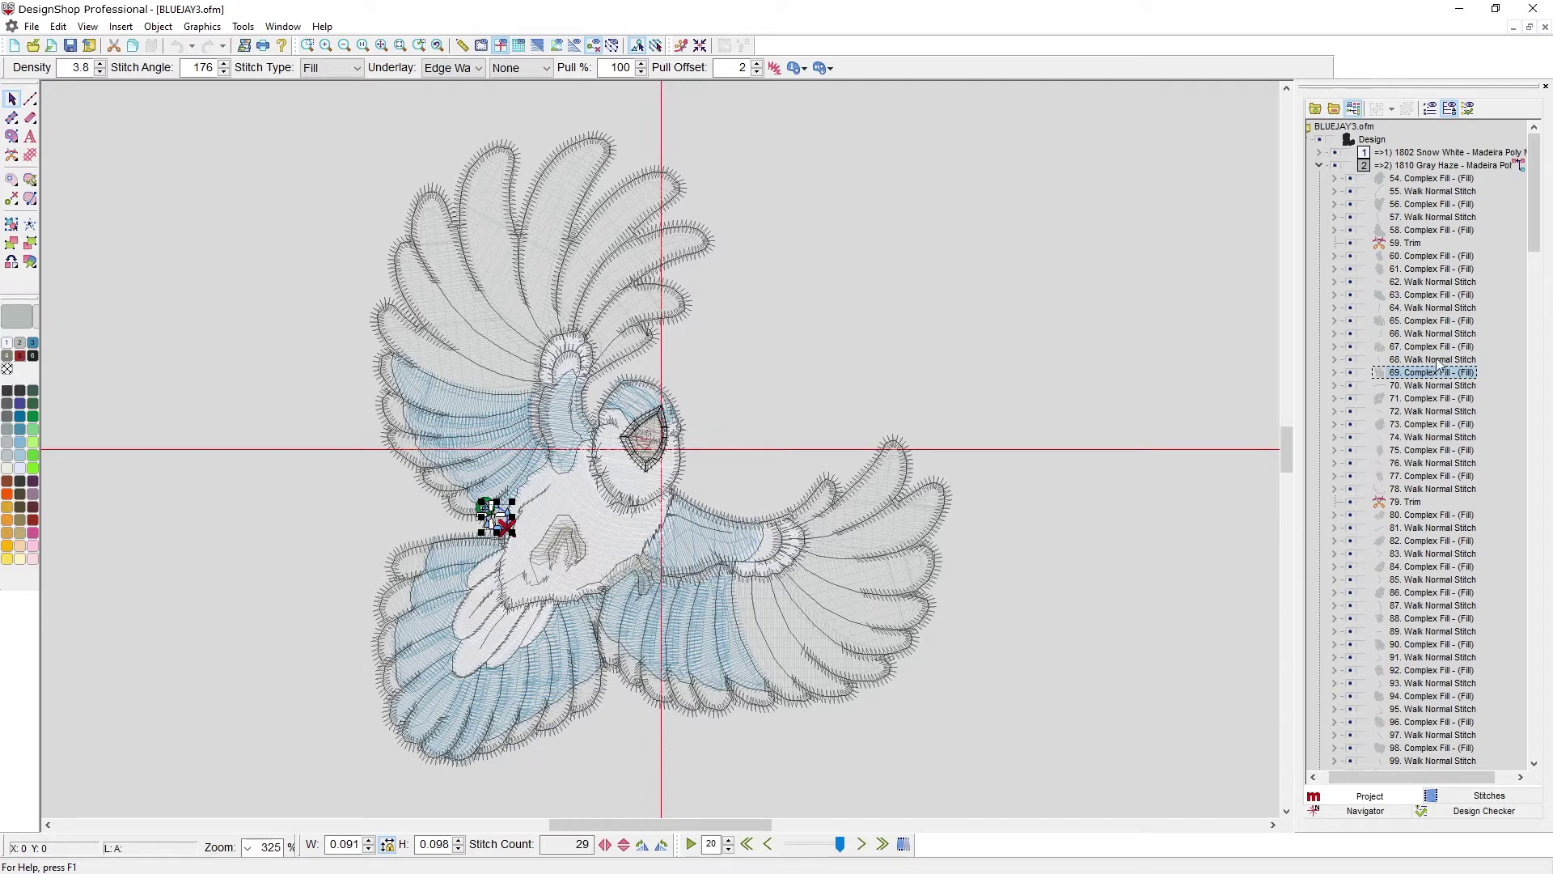
Add objects 66, 62, 57 and 55, remove 62, then select objects 60 through 78 as a range
left_click(1451, 334, "ctrl")
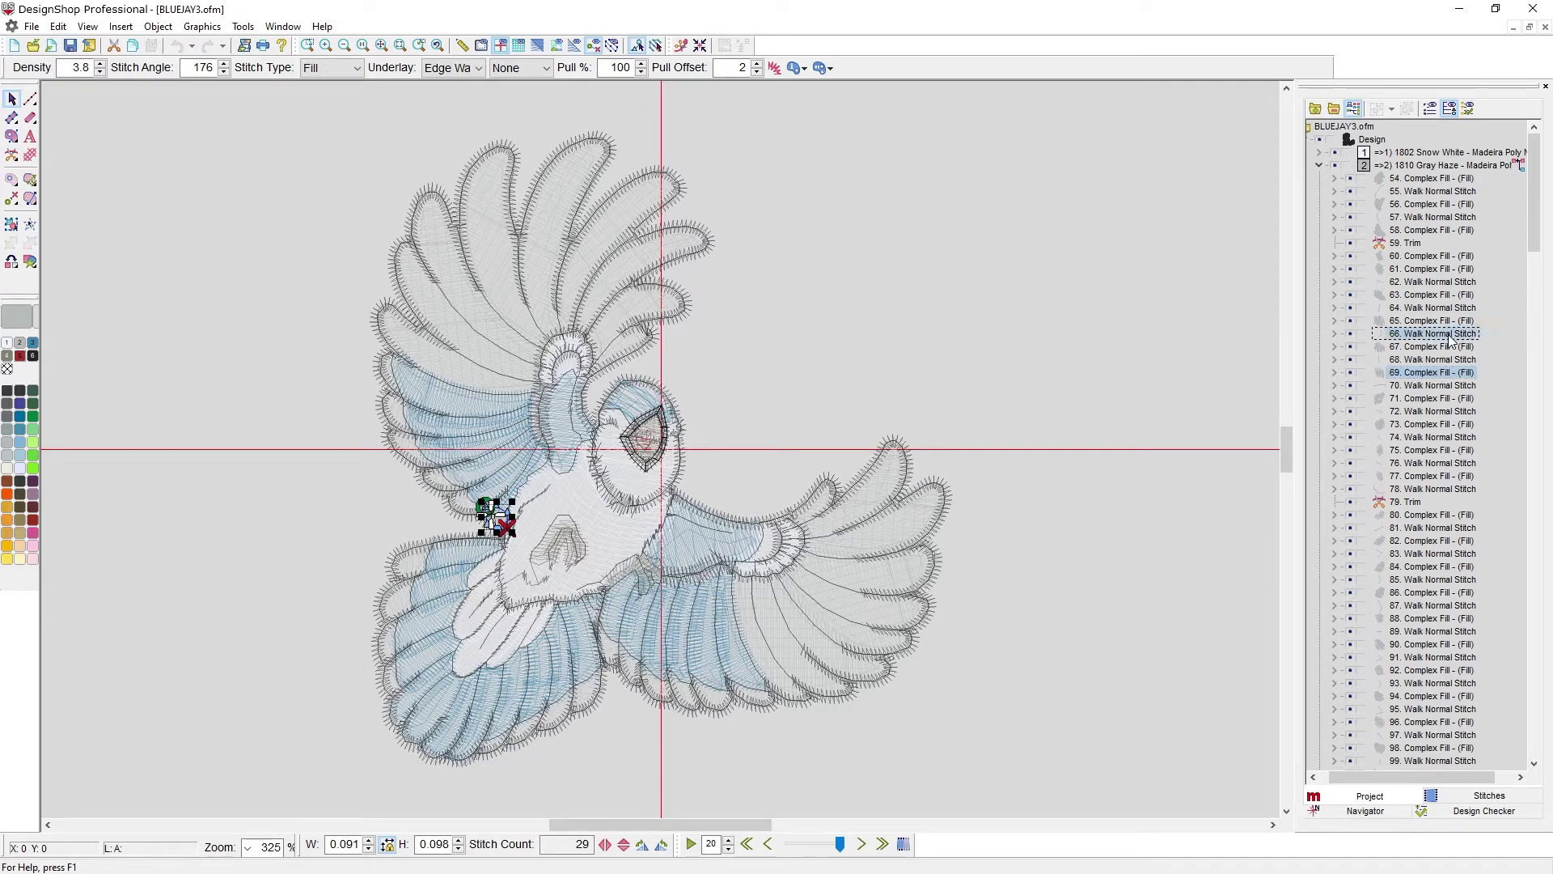
left_click(1401, 282, "ctrl")
left_click(1424, 218, "ctrl")
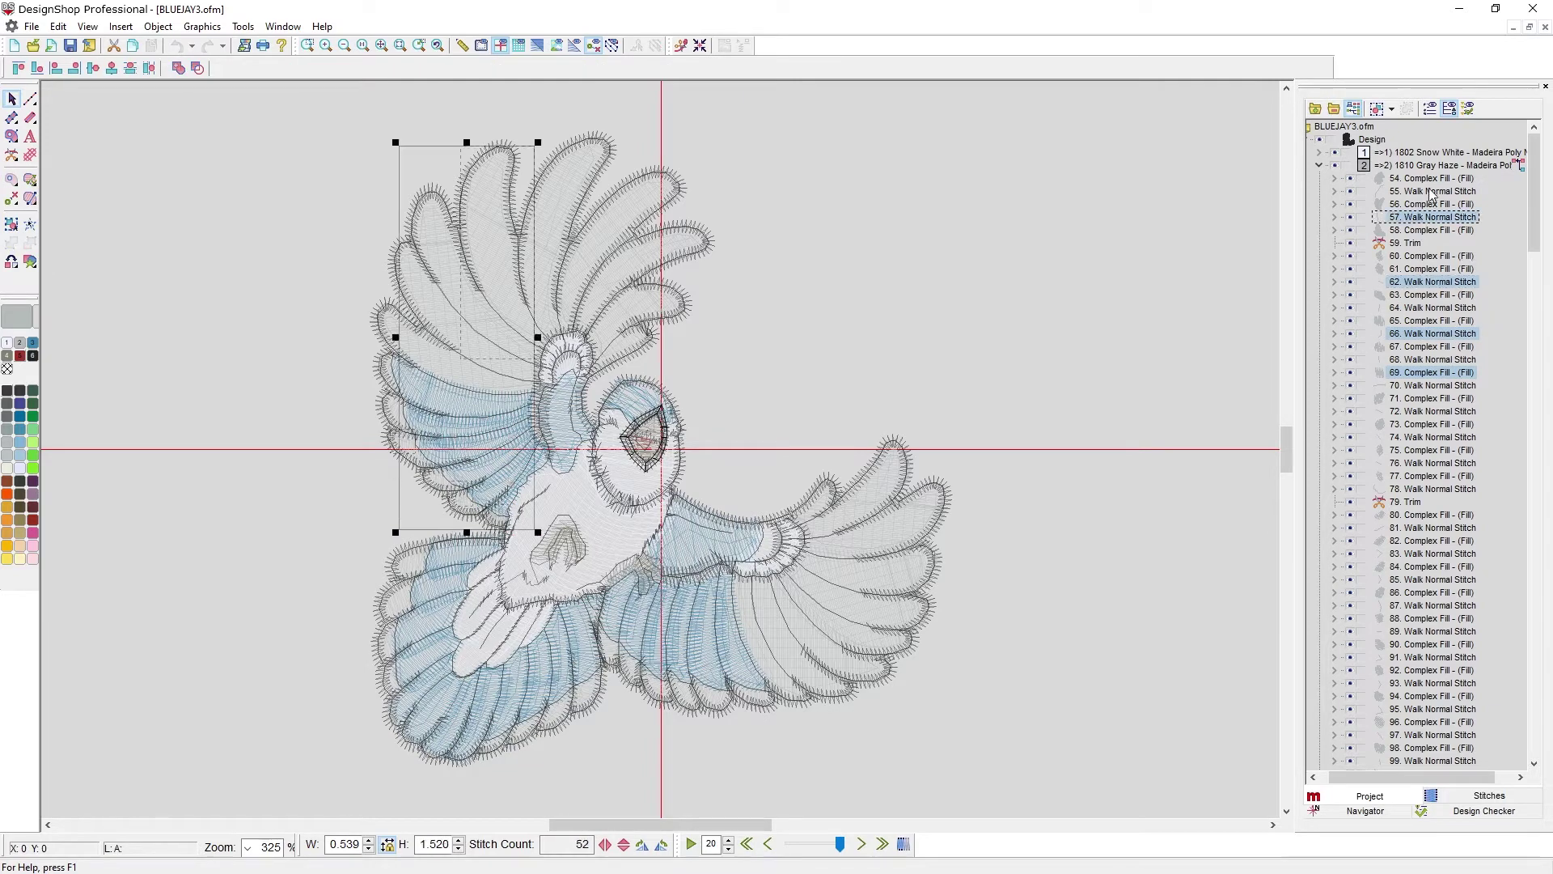
left_click(1430, 192, "ctrl")
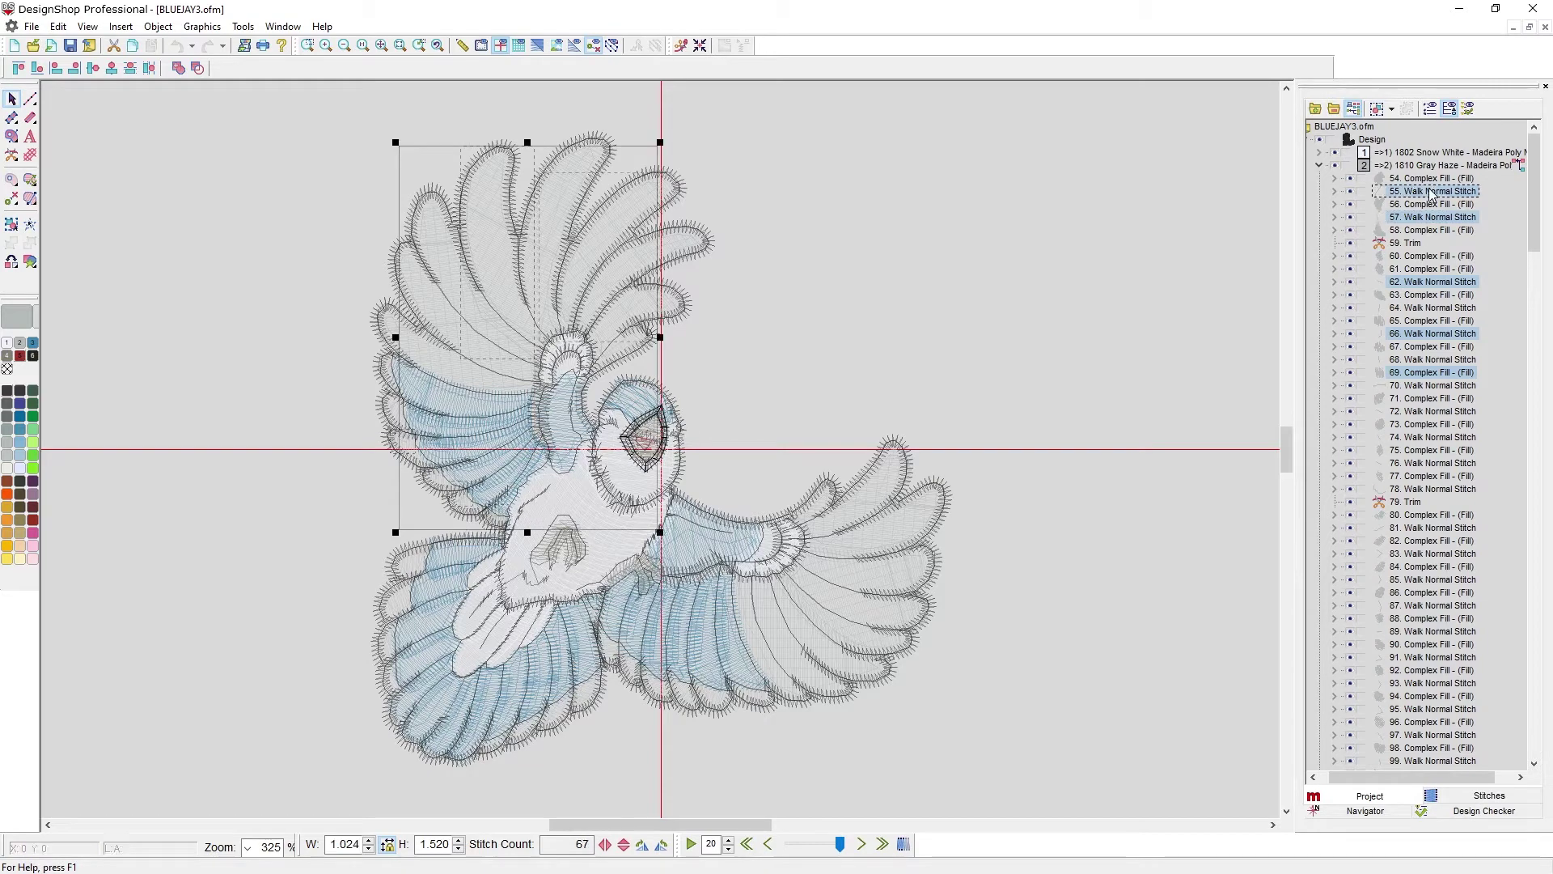
left_click(1428, 284, "ctrl")
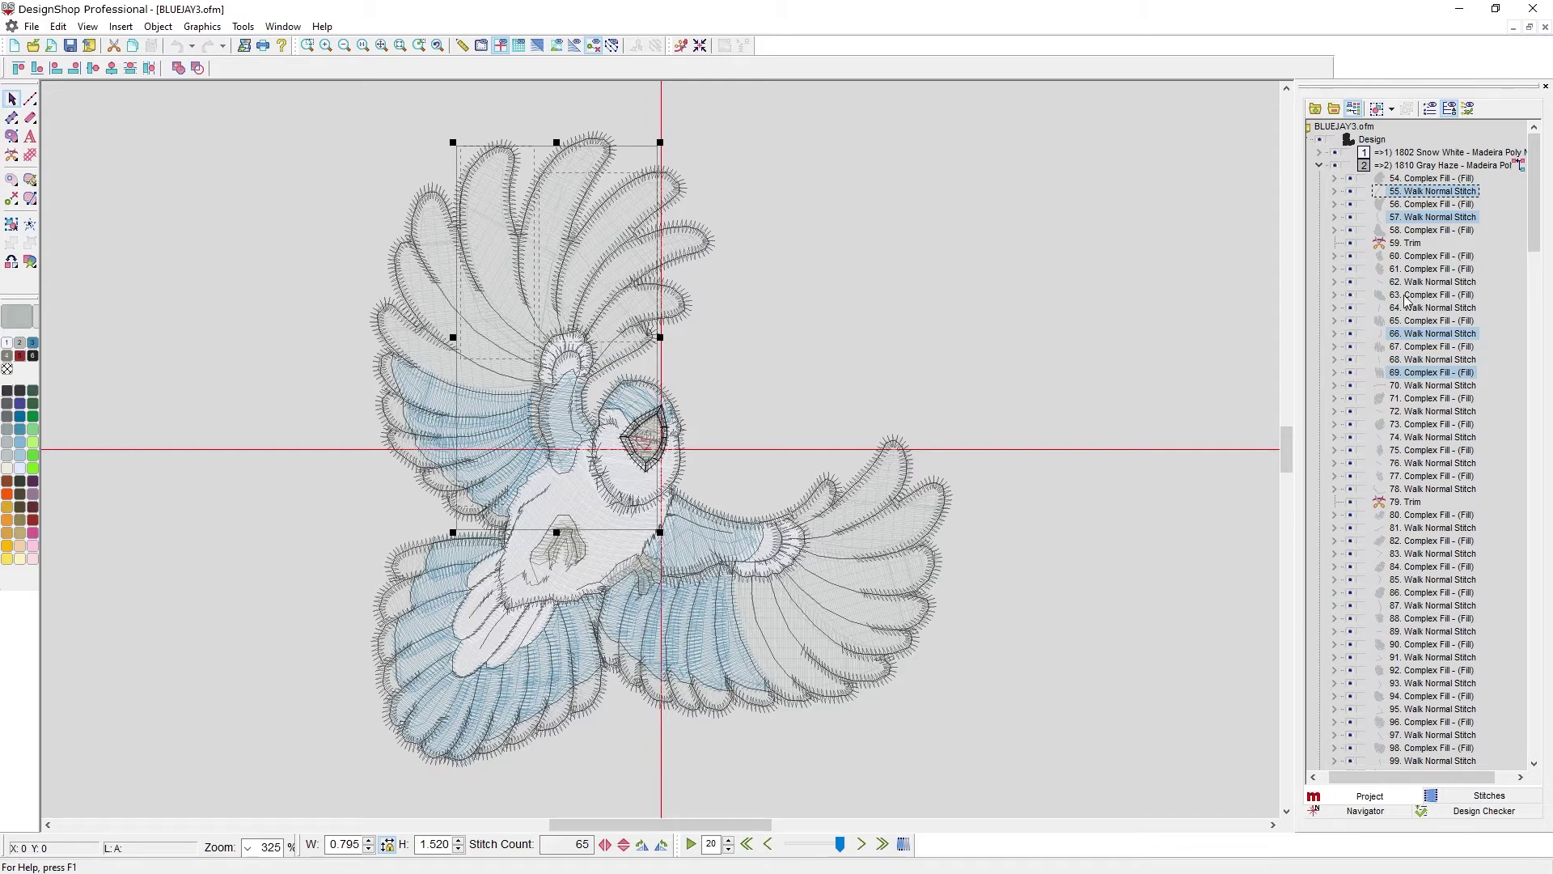
left_click(1443, 257)
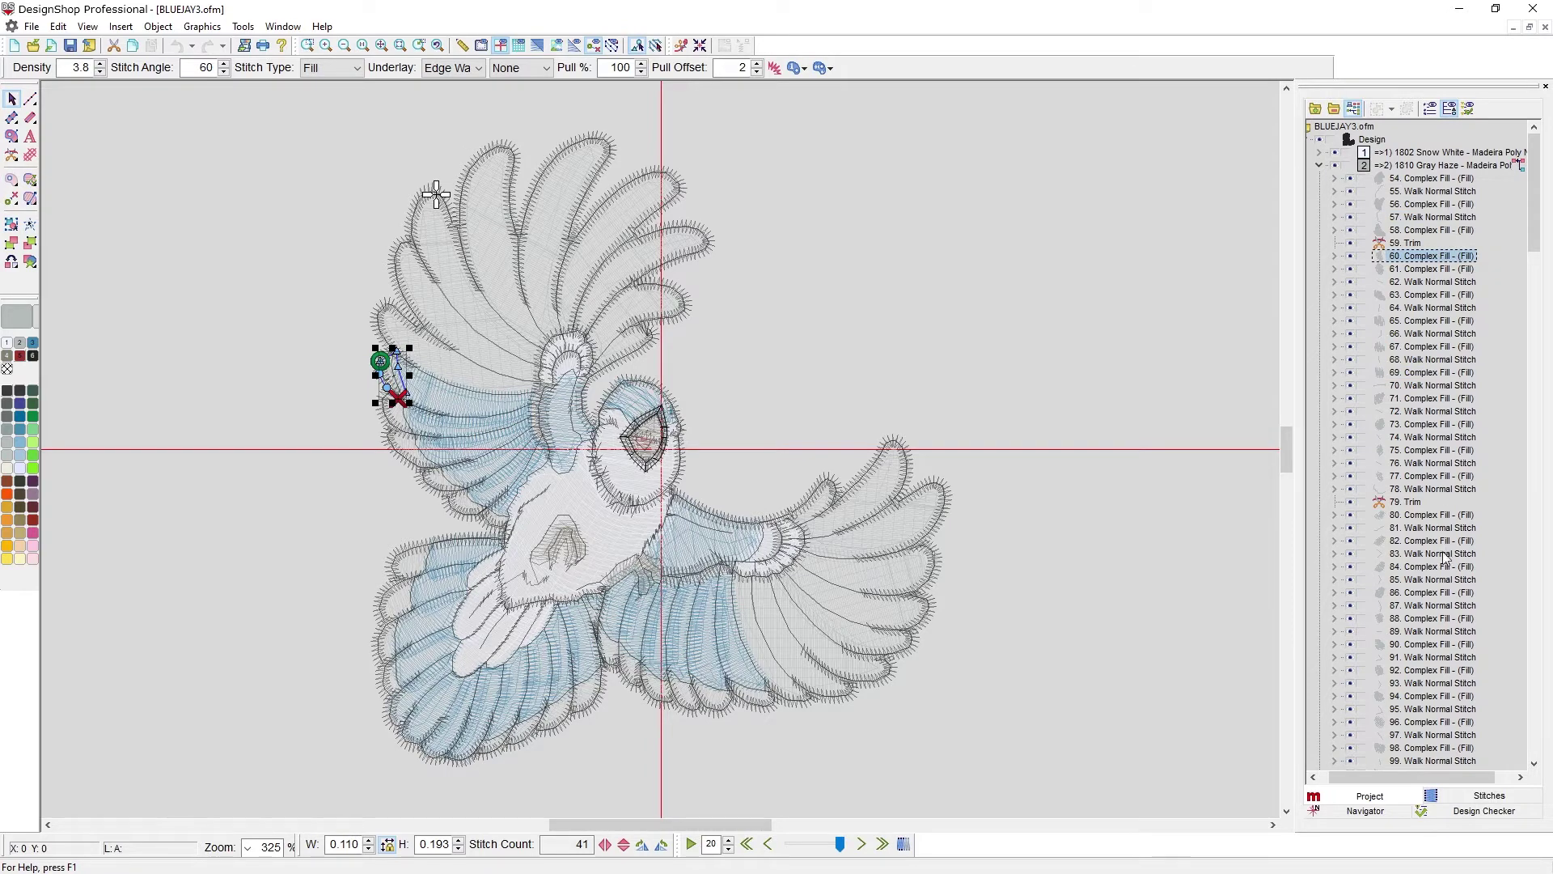
left_click(1413, 502, "shift")
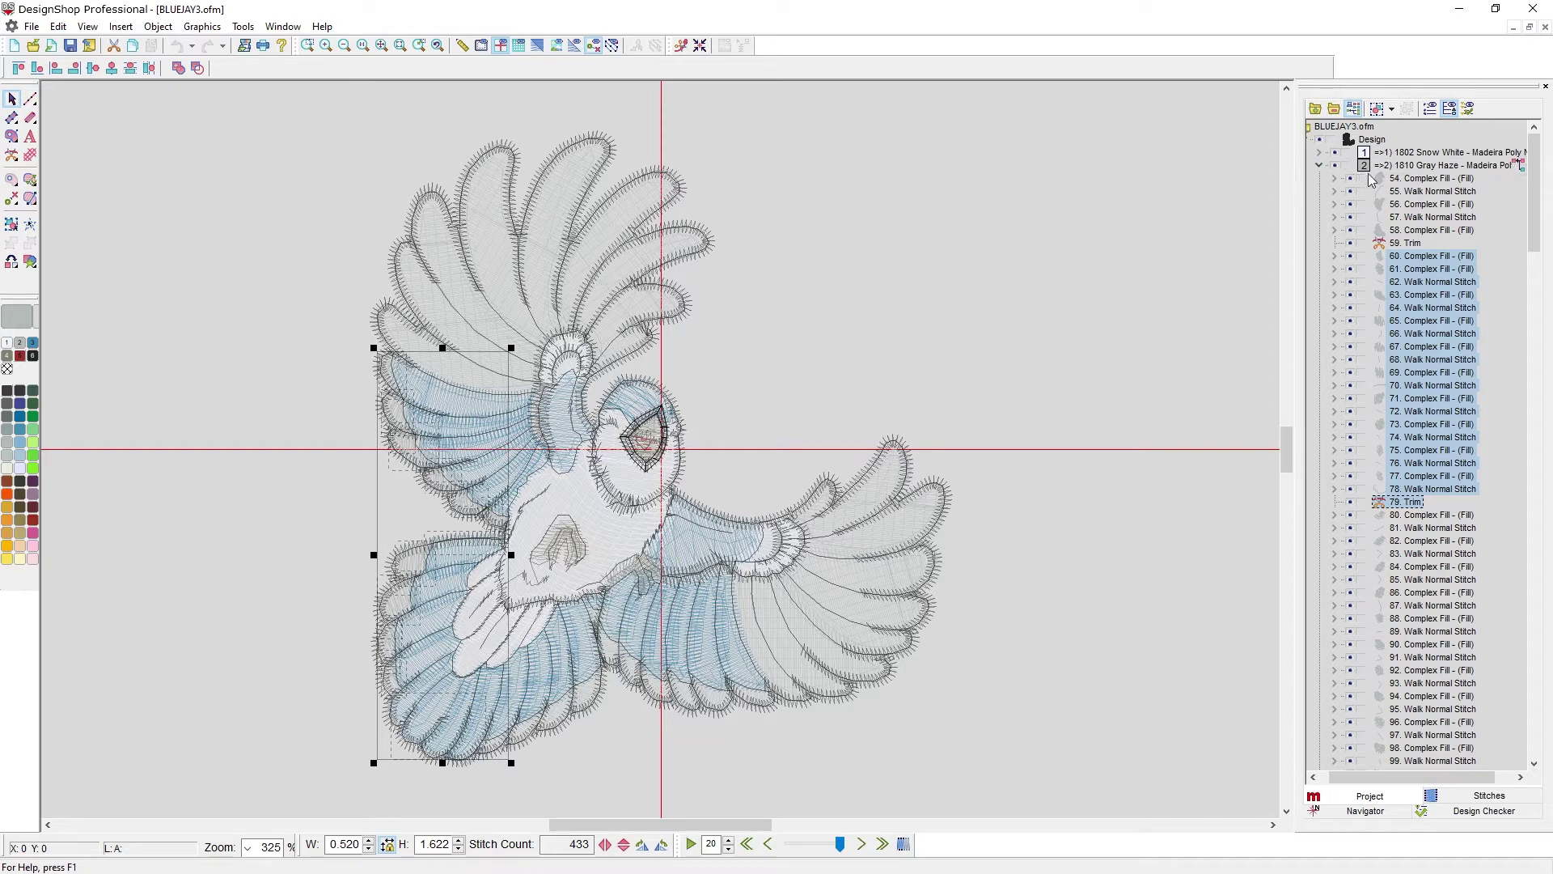
Select tree objects 54, 56, 65, 72 and 76 individually in turn
left_click(1424, 179)
left_click(1433, 204)
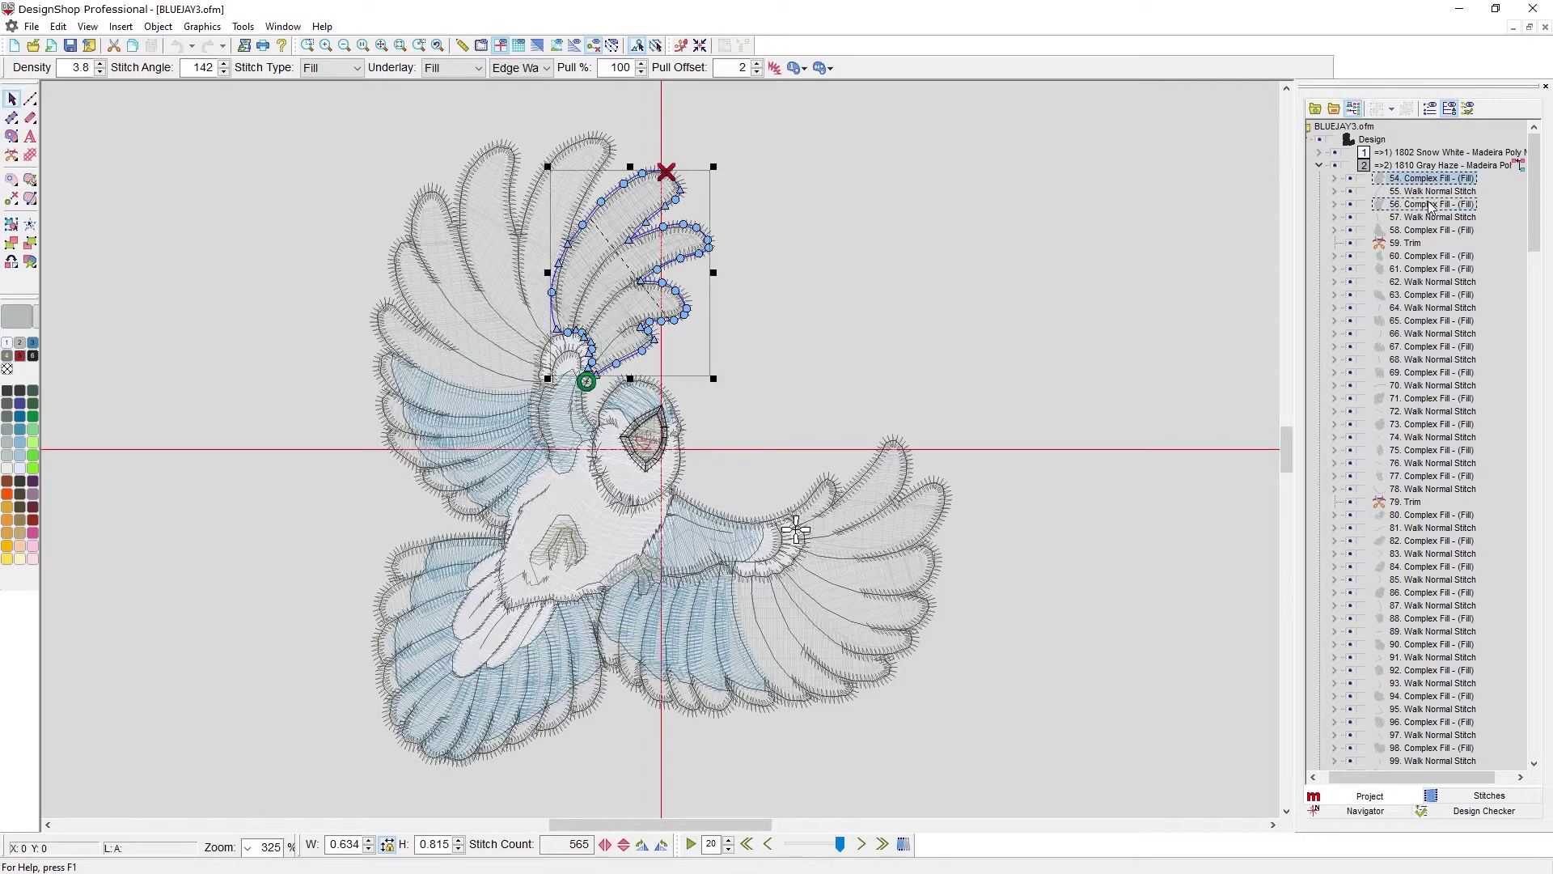
left_click(1439, 321)
left_click(1437, 411)
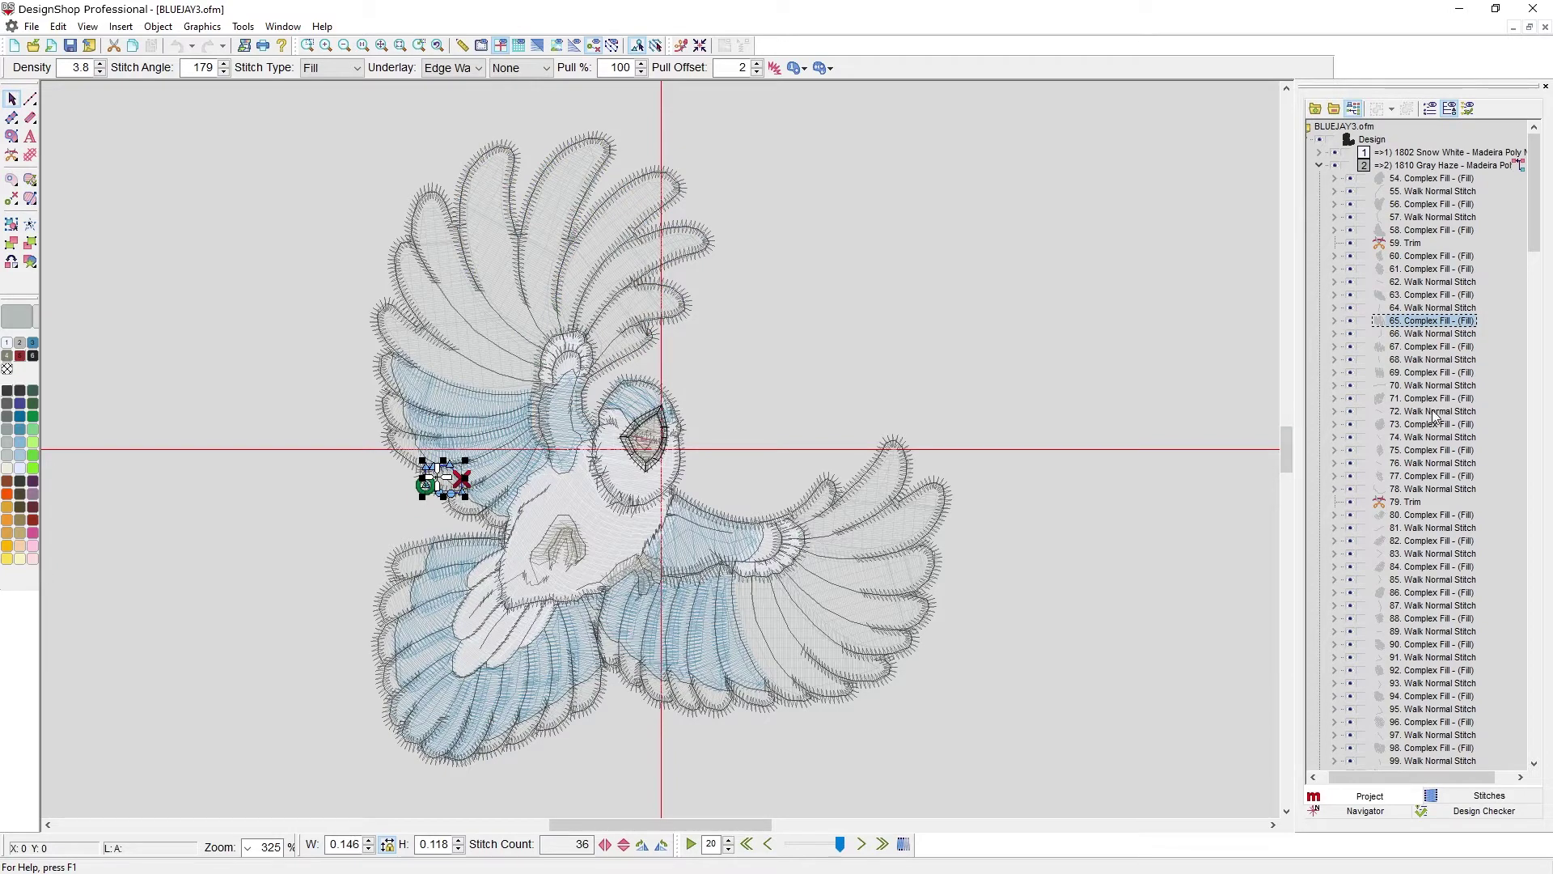
left_click(1434, 464)
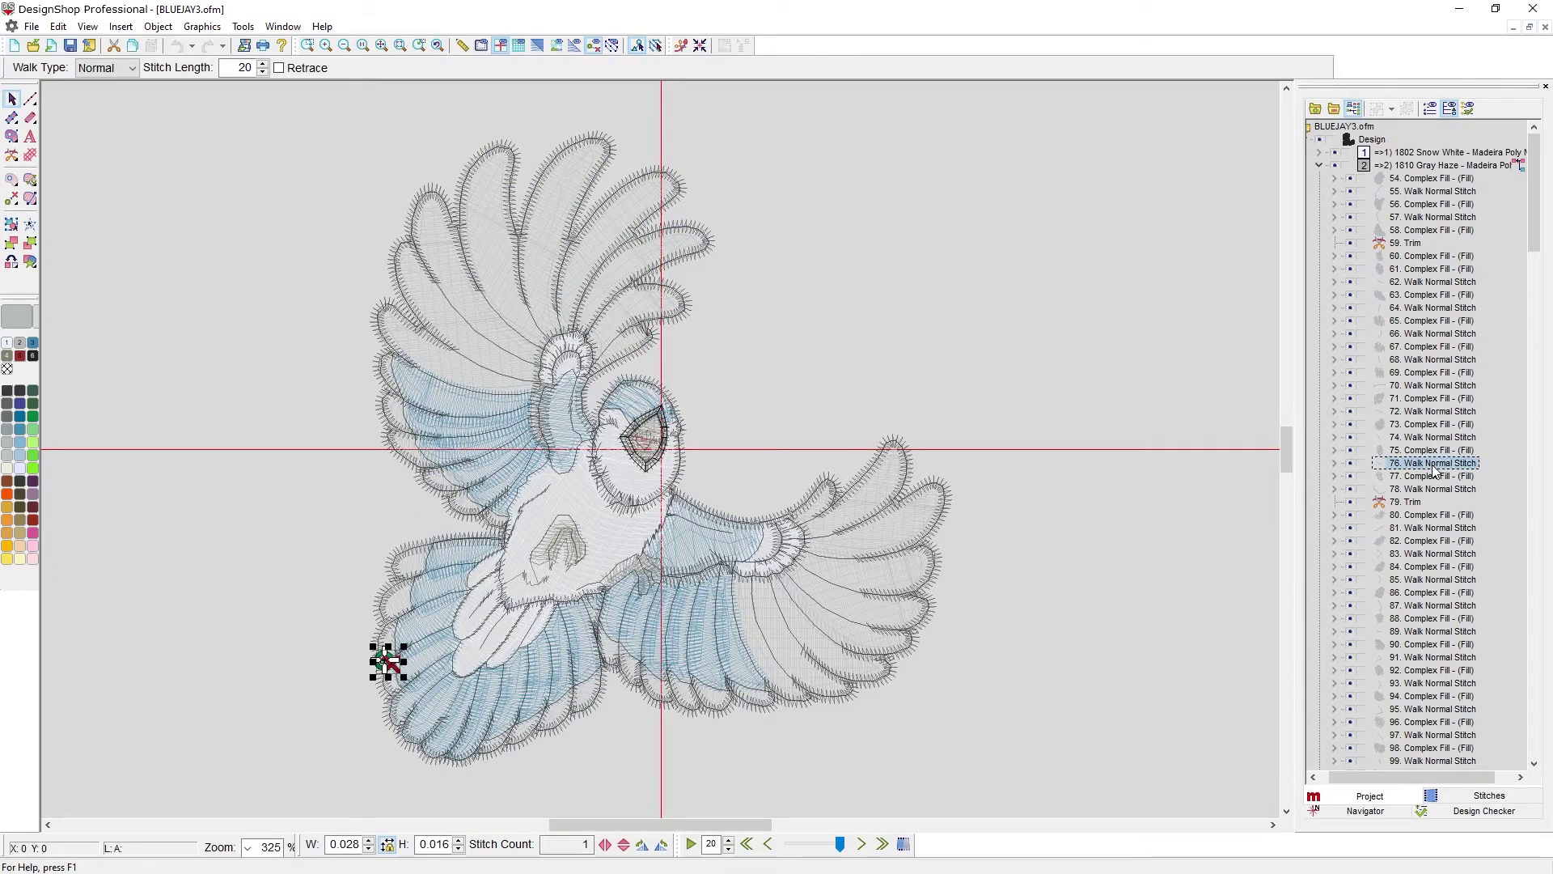
Select the Gray Haze colour, then Snow White, then the whole Design, and deselect
left_click(1367, 169)
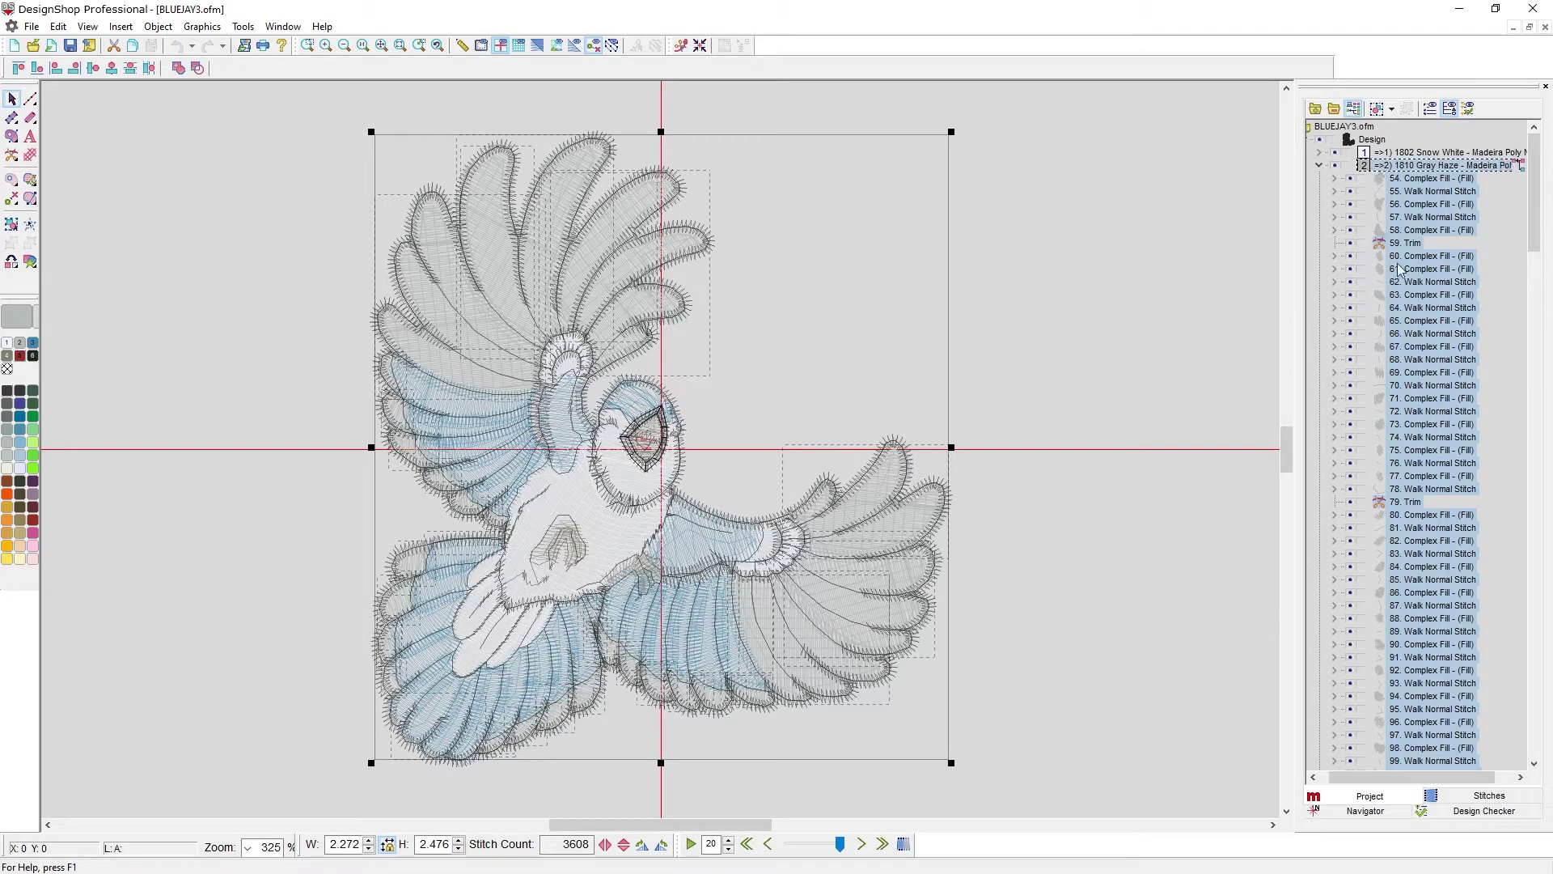
left_click(1397, 154)
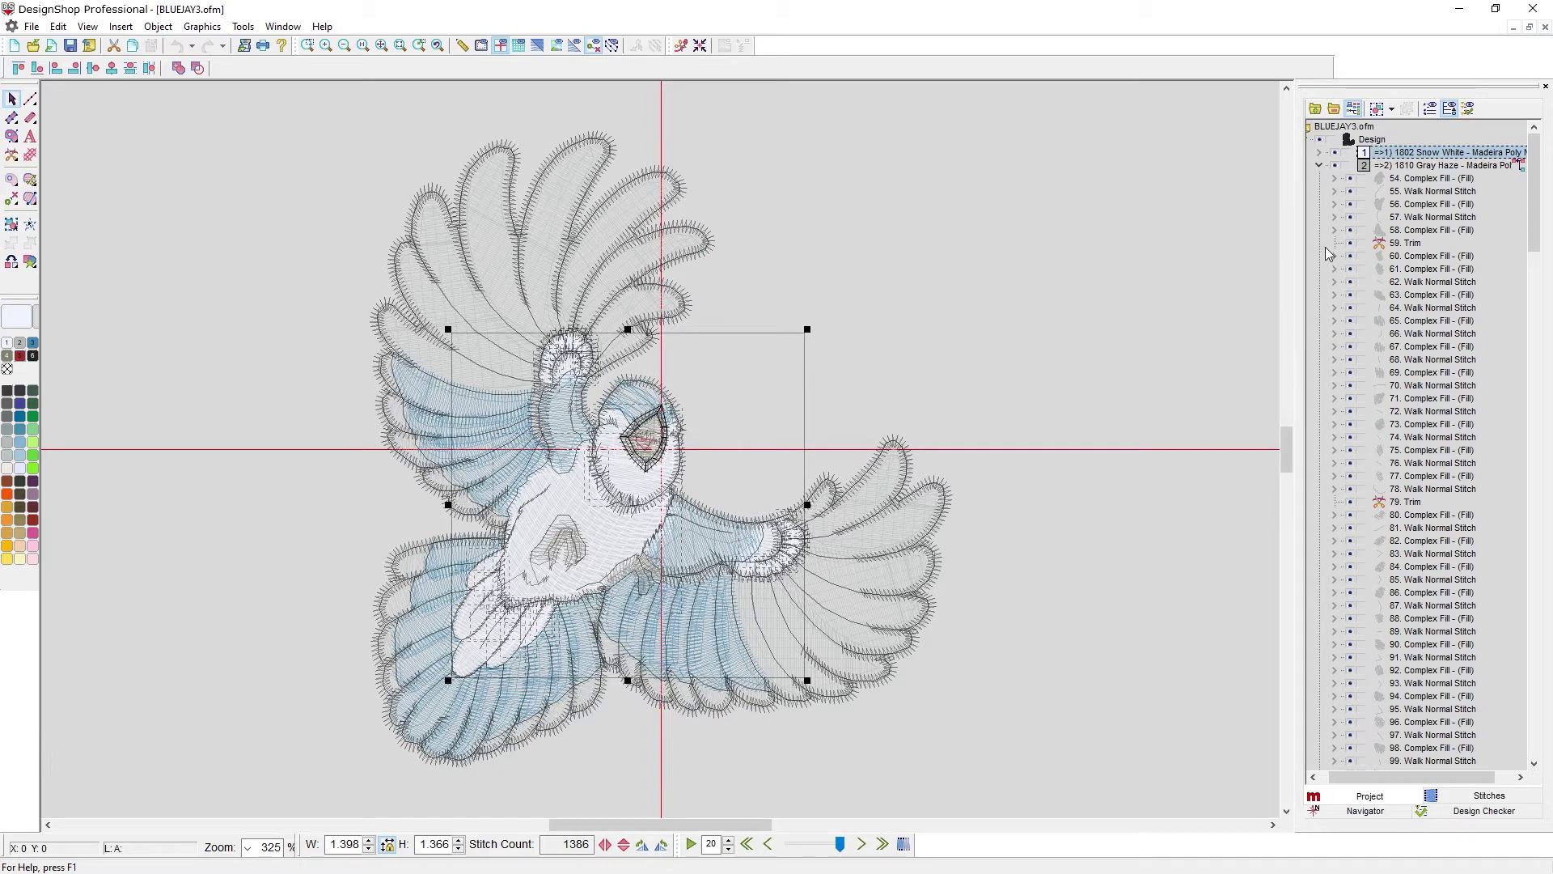
left_click(1372, 141)
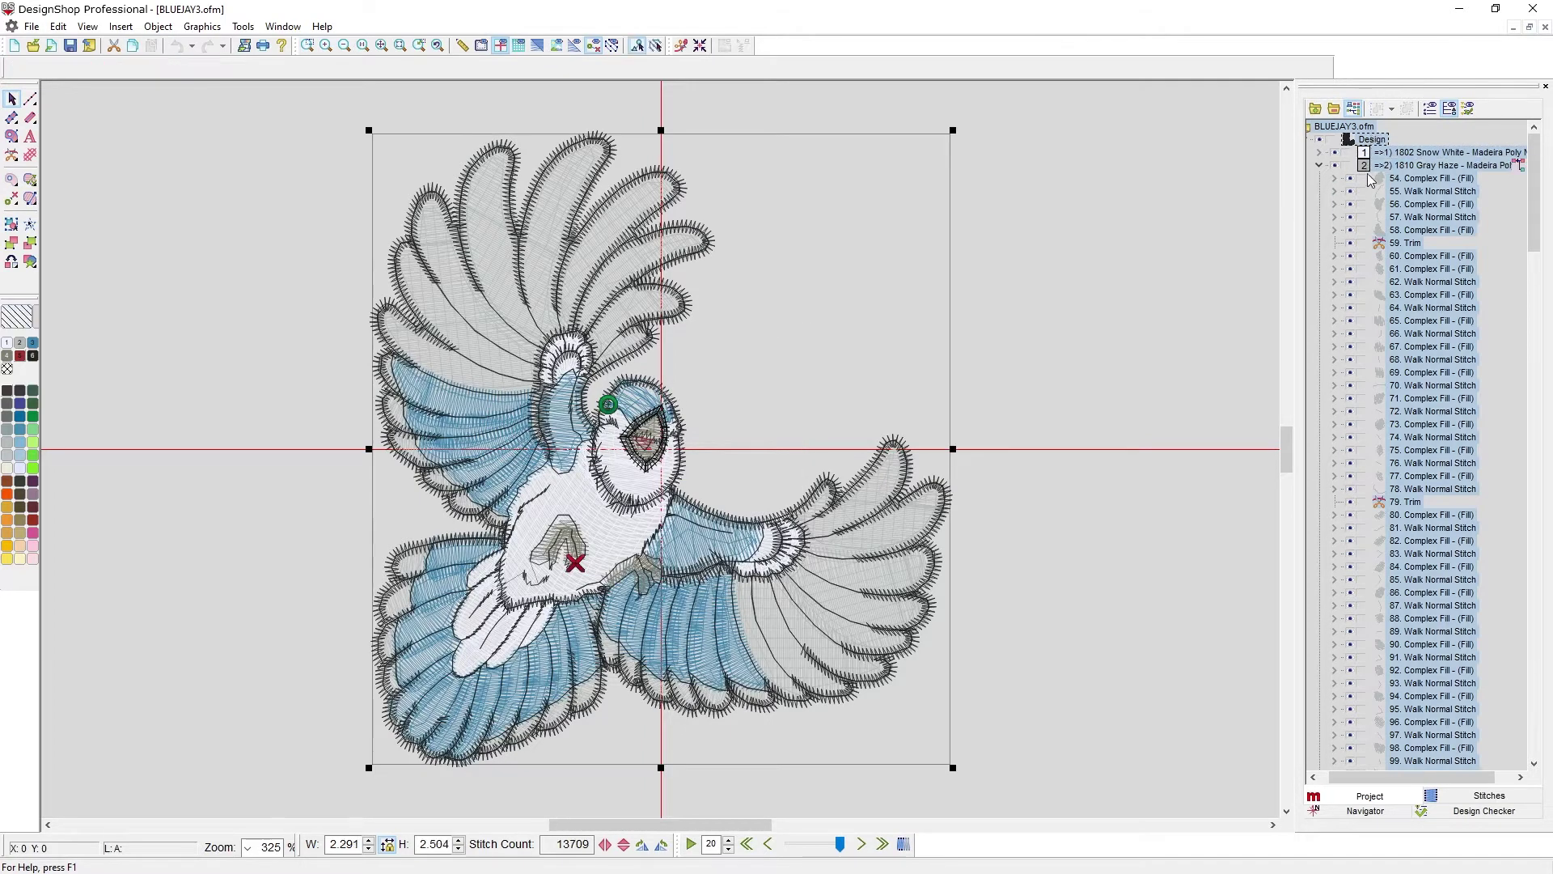
left_click(1177, 250)
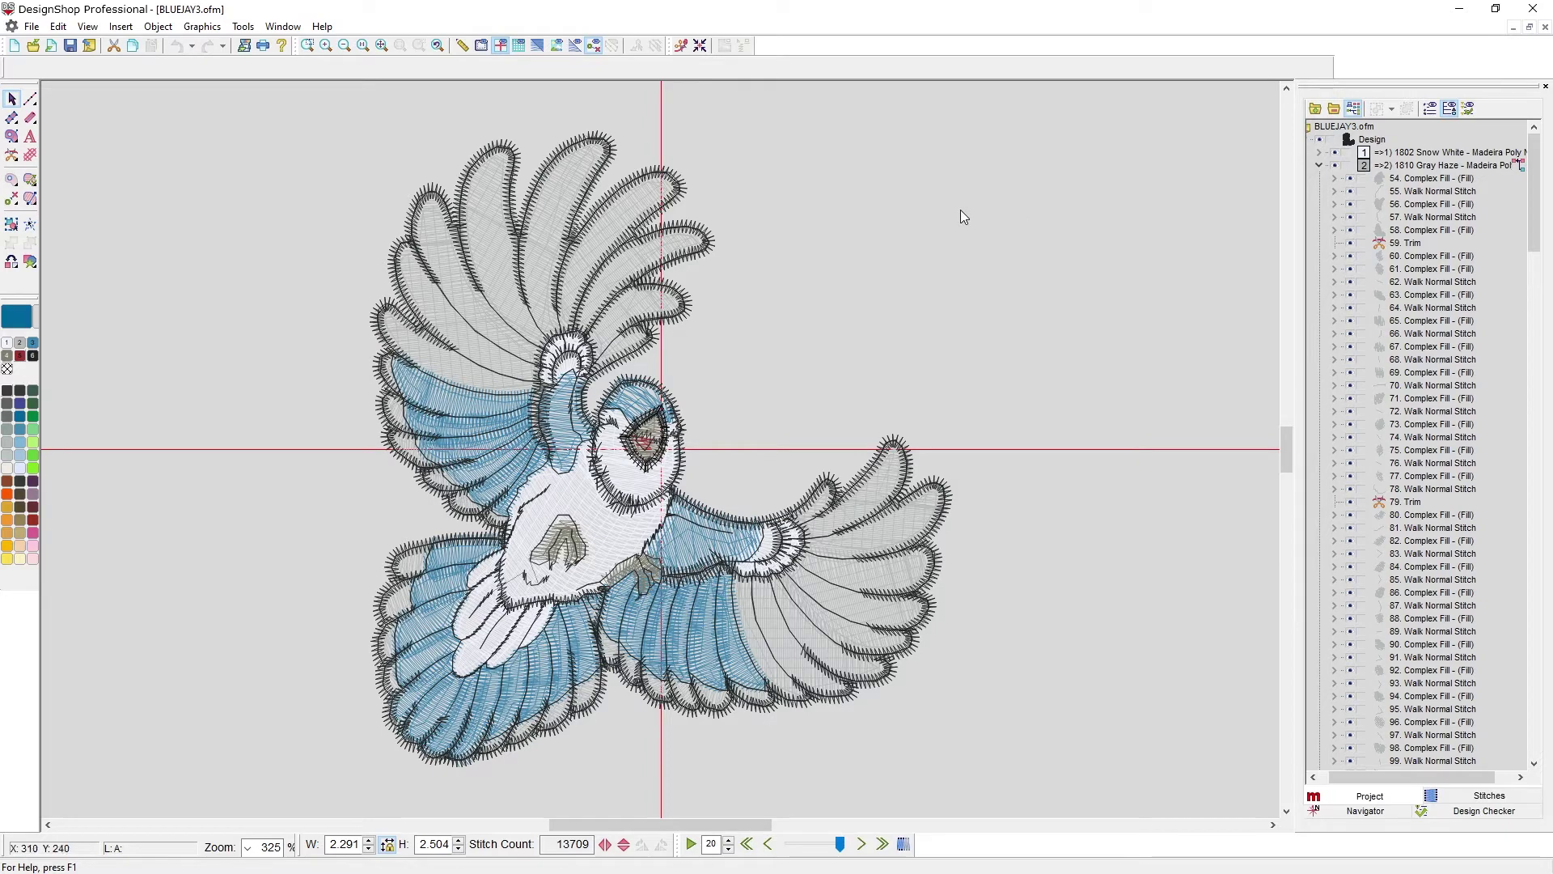
From walk stitch 62, use Select Same Type to select every walk-stitch object
left_click(1447, 270)
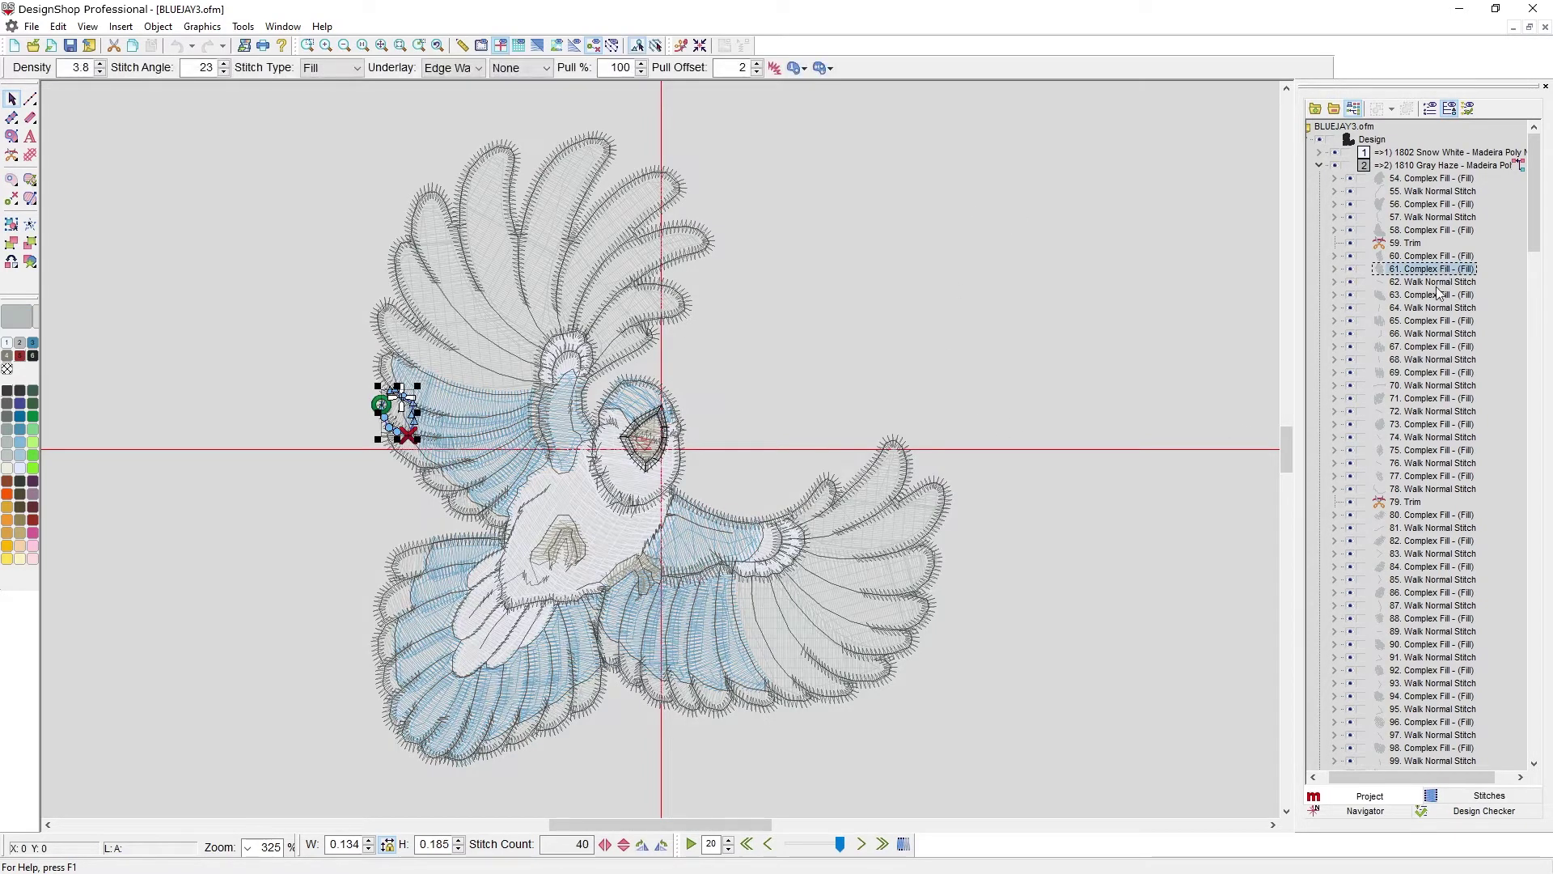
left_click(1437, 283)
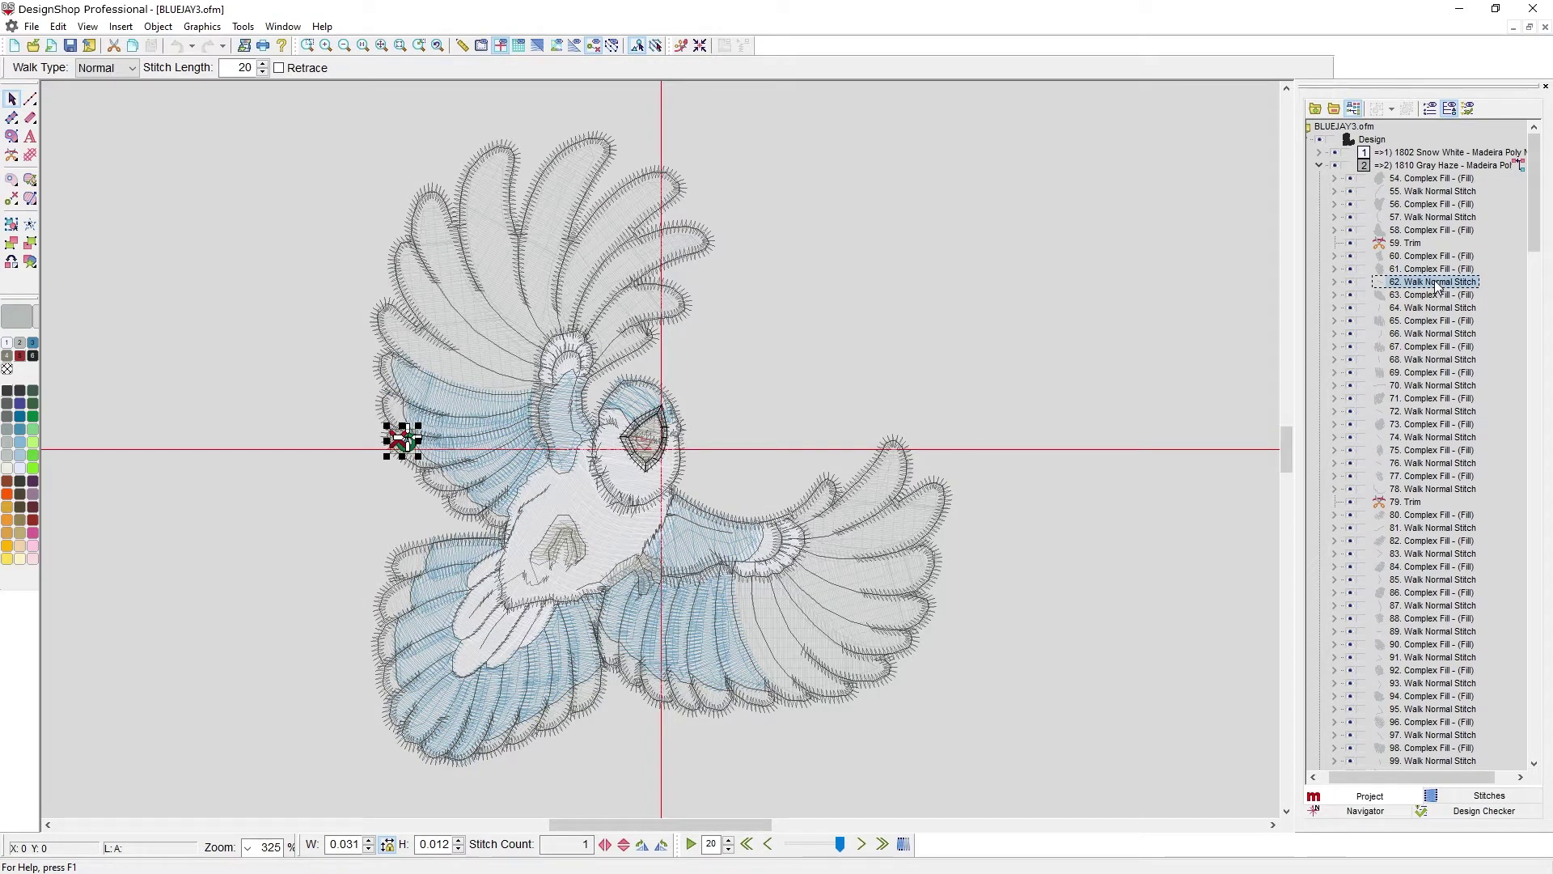
right_click(1436, 283)
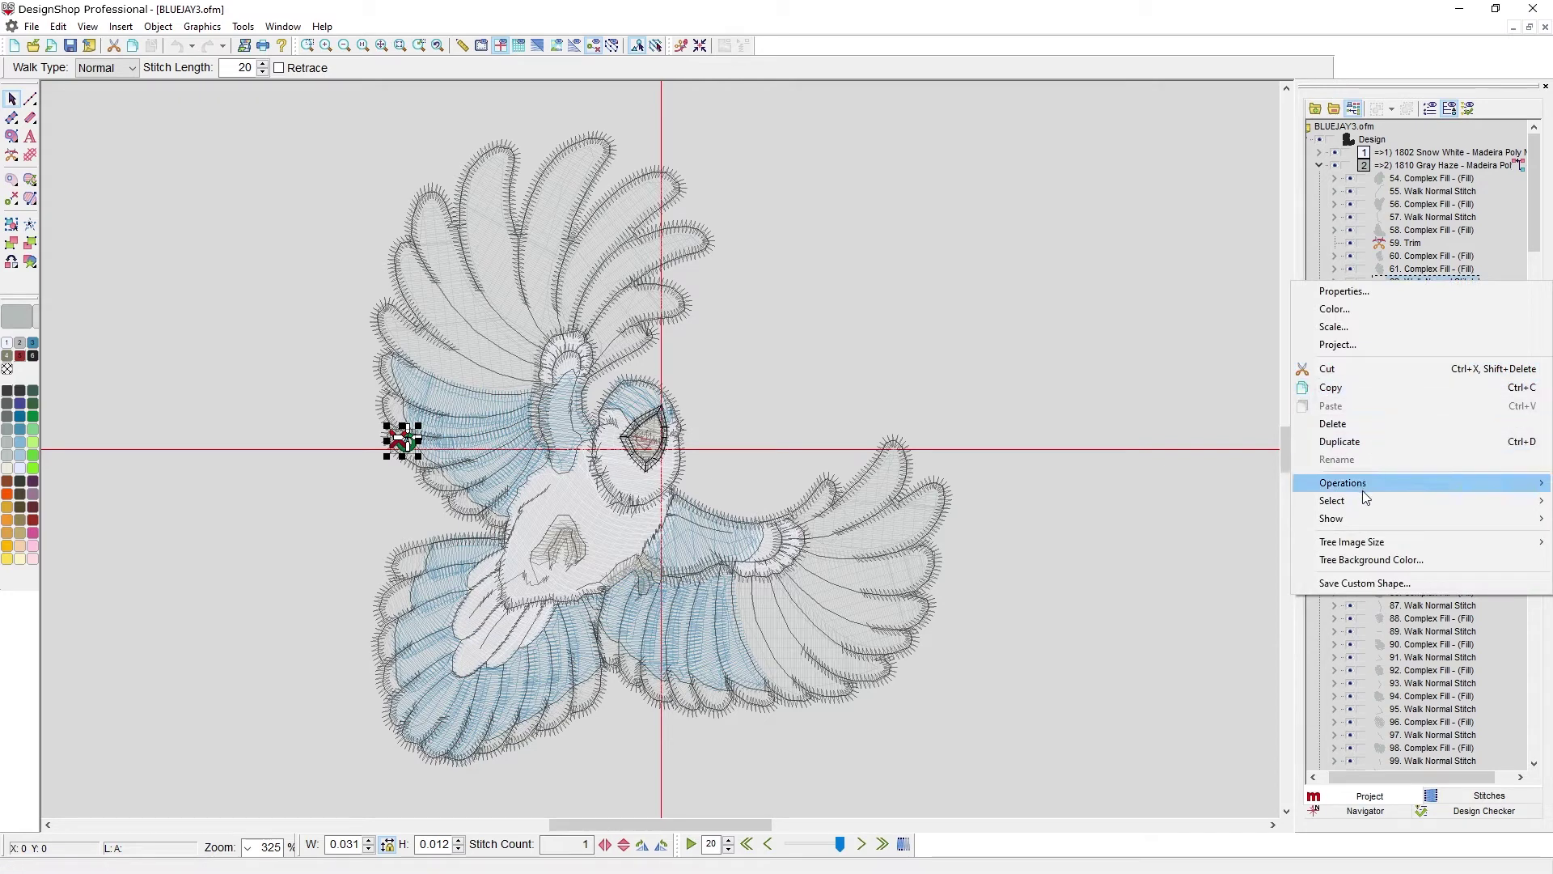
mouse_move(1357, 502)
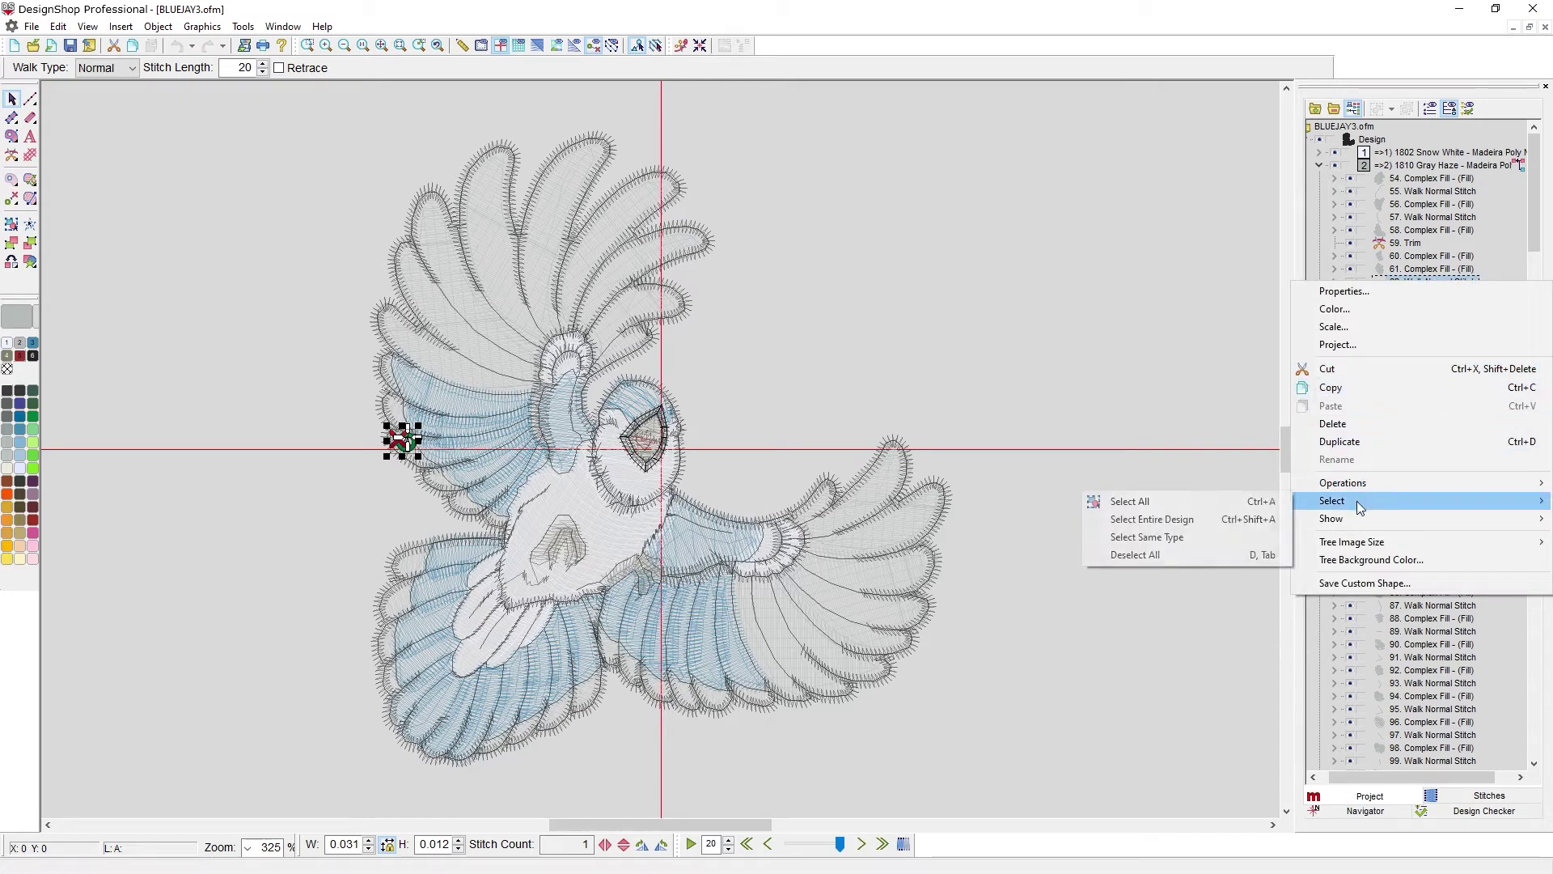
left_click(1202, 535)
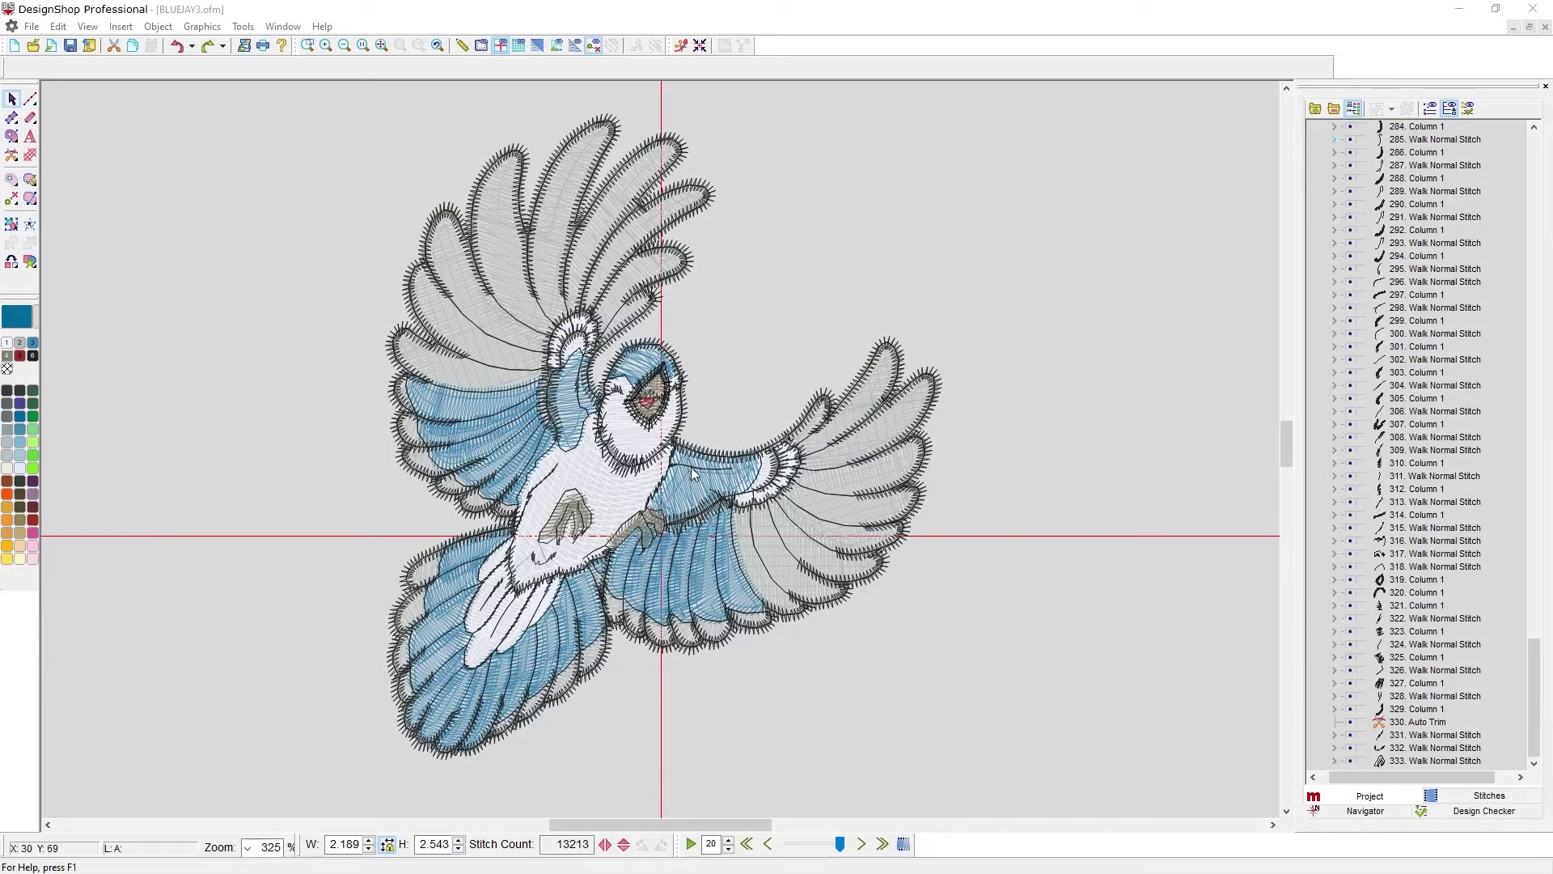
Select the right-wing walk stitch and blue fill, clear, then select left-wing walk stitch 247
left_click(690, 468)
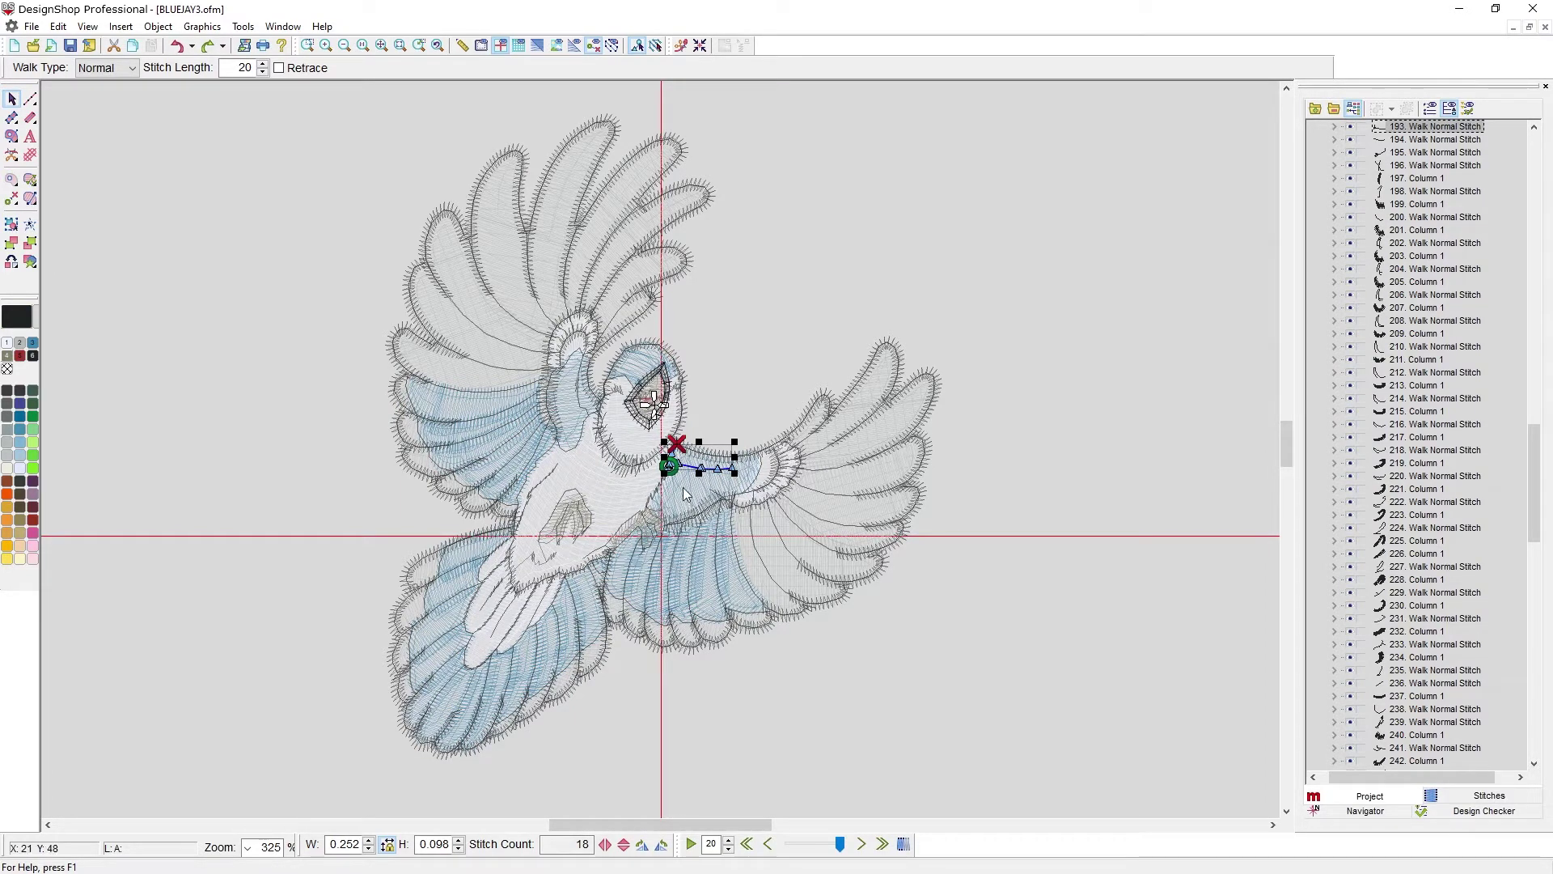
left_click(682, 493)
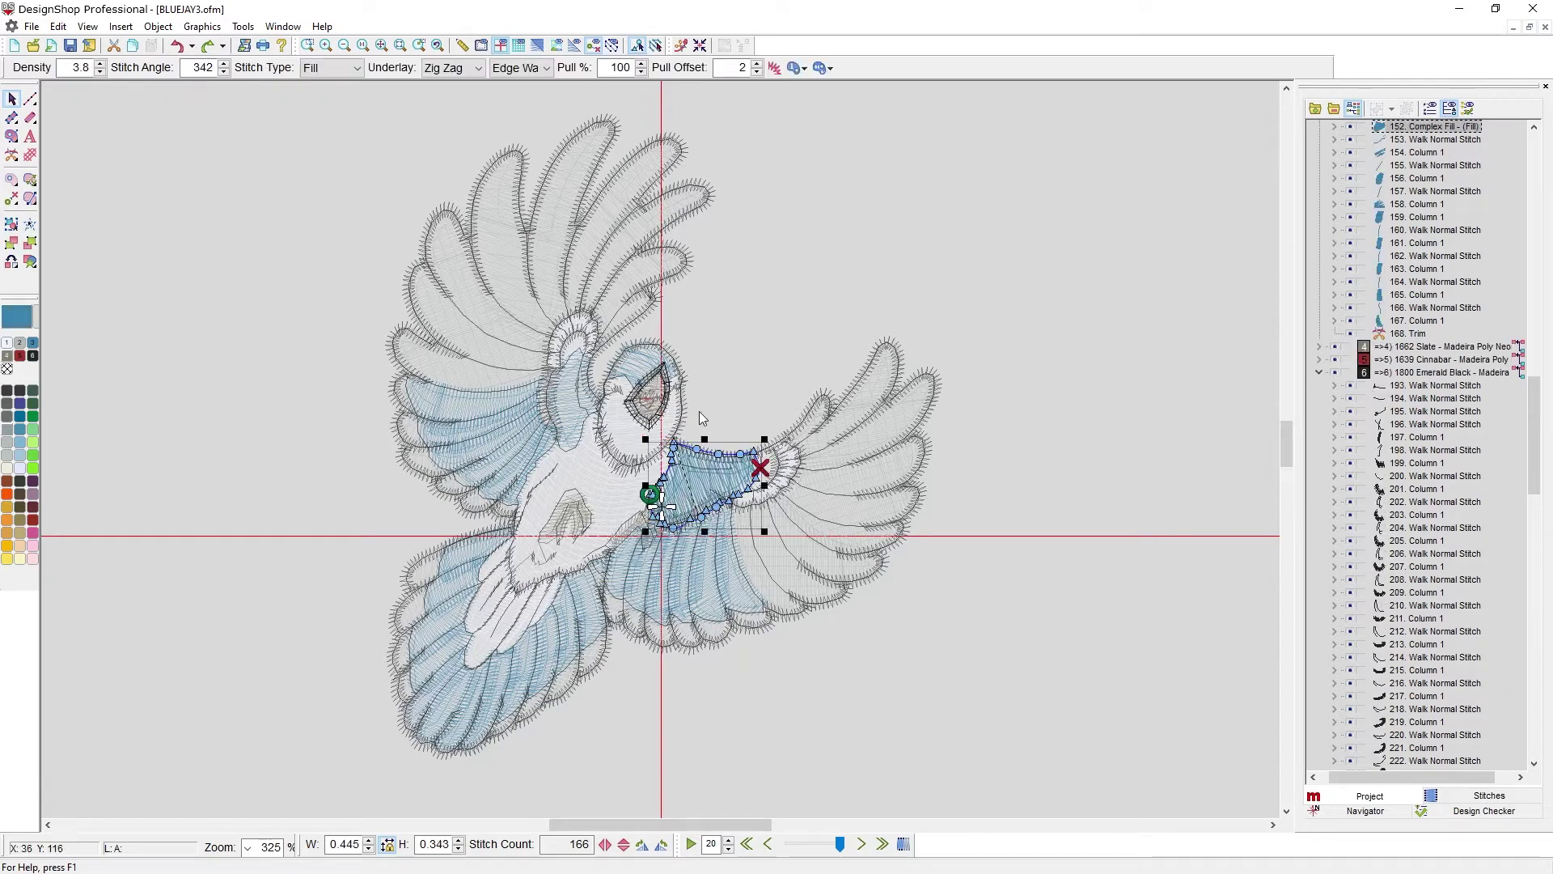
key("Escape")
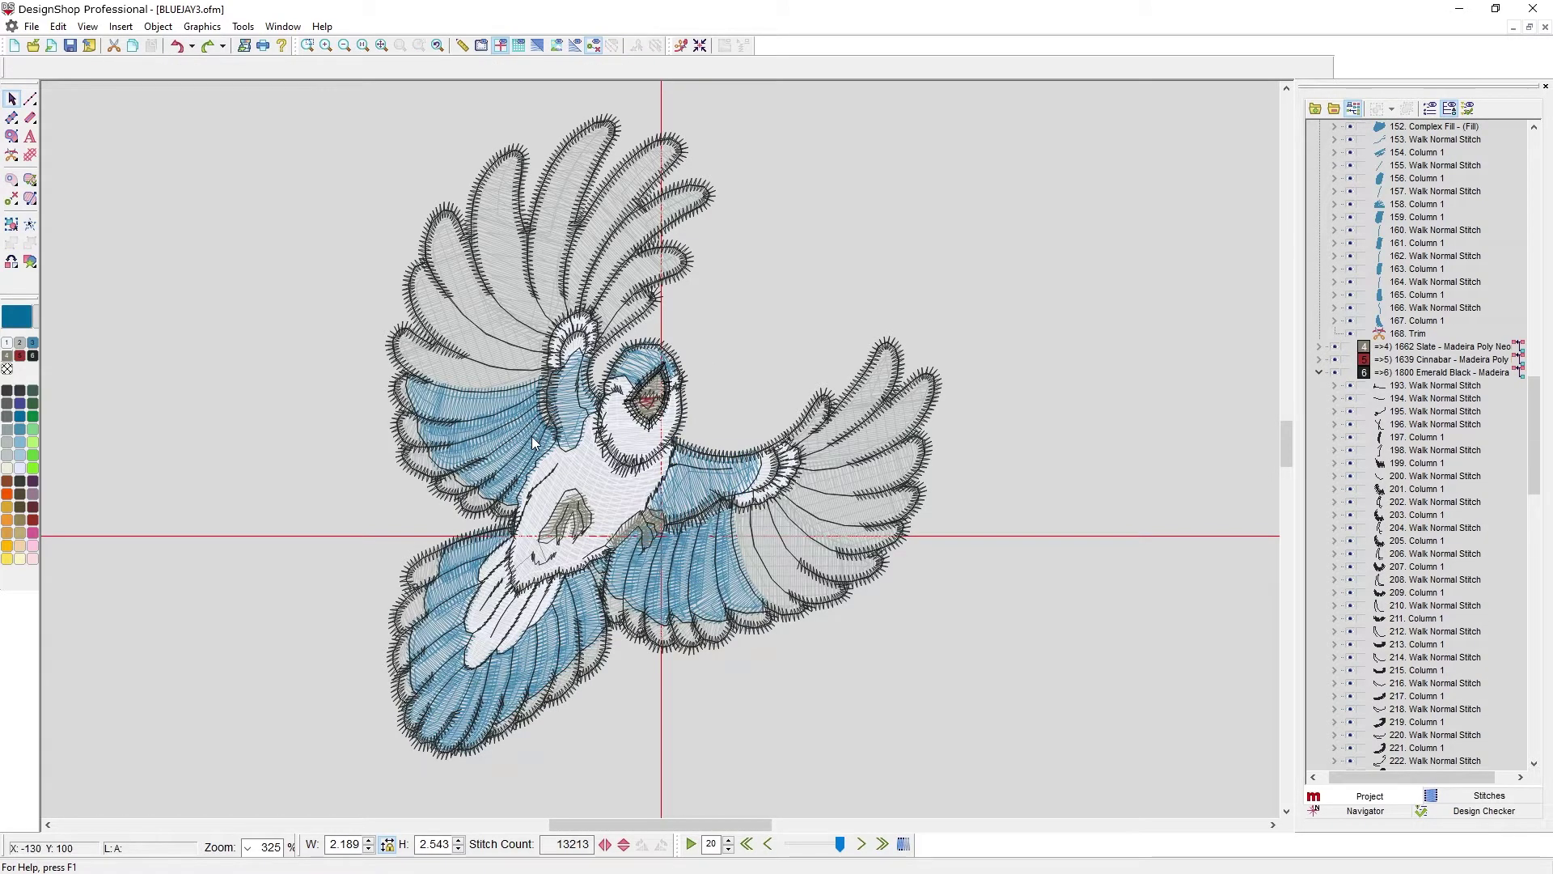
left_click(531, 435)
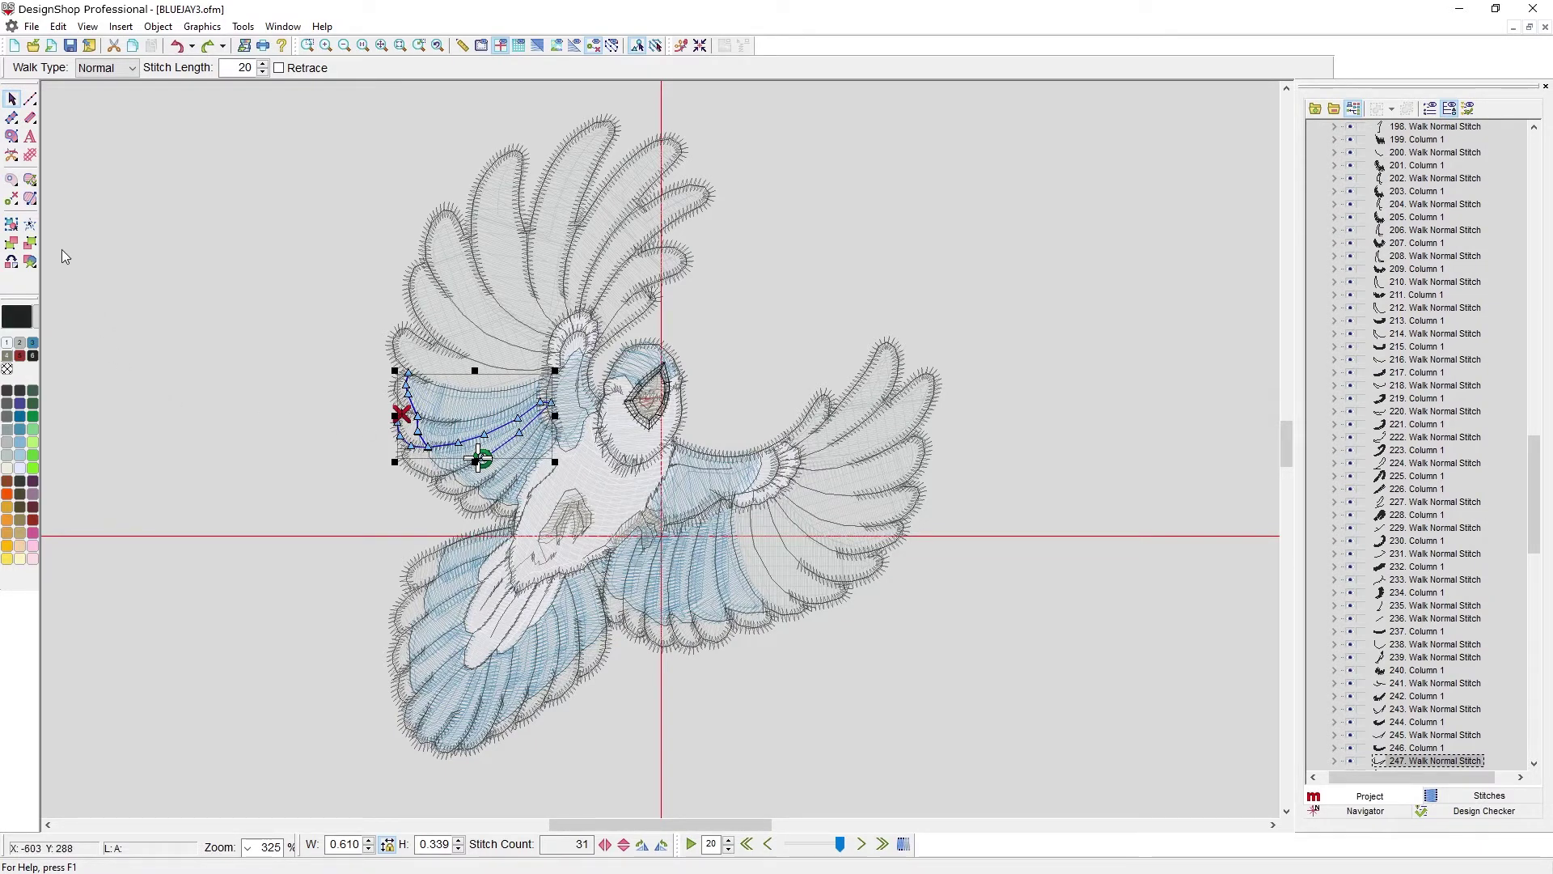
Step back through the overlapping objects, past walk stitches 239 and 118, to walk stitch 116
left_click(12, 252)
left_click(13, 253)
left_click(12, 253)
left_click(12, 253)
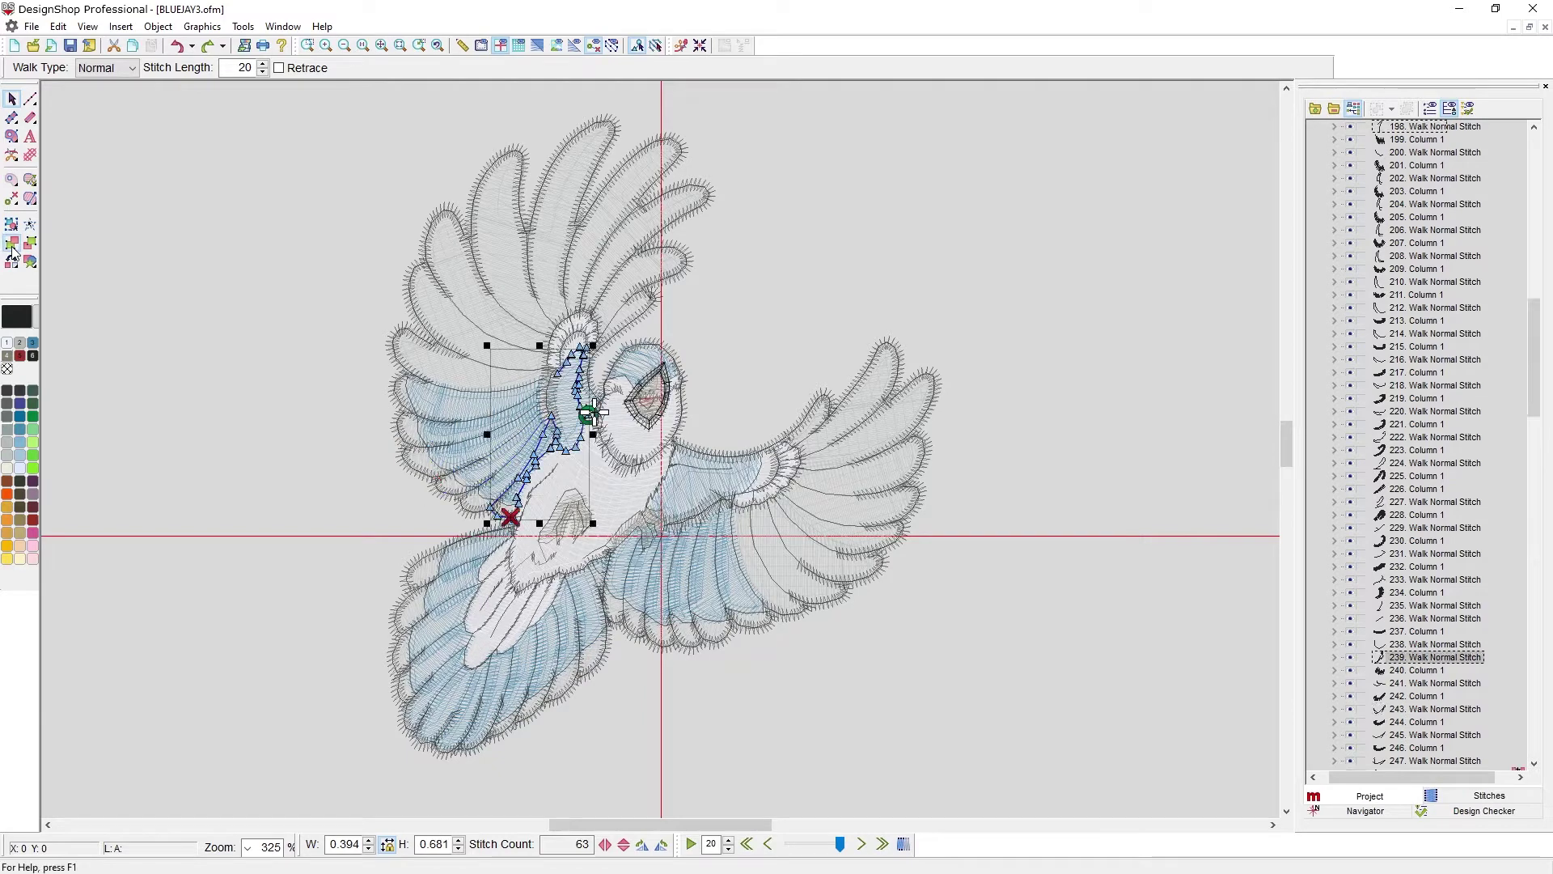
left_click(13, 252)
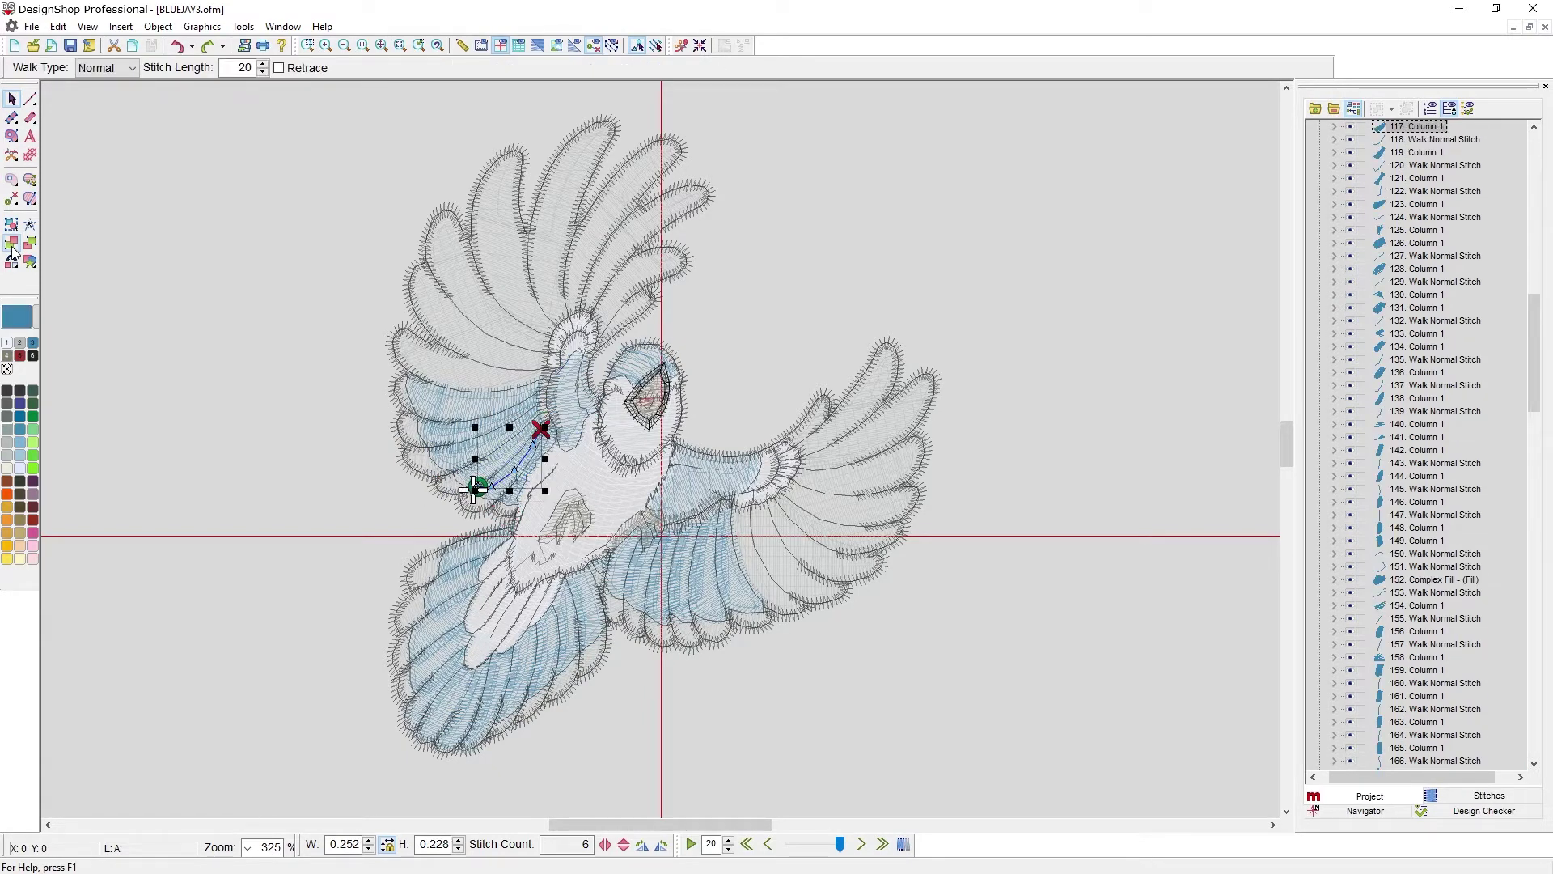
left_click(12, 252)
left_click(12, 252)
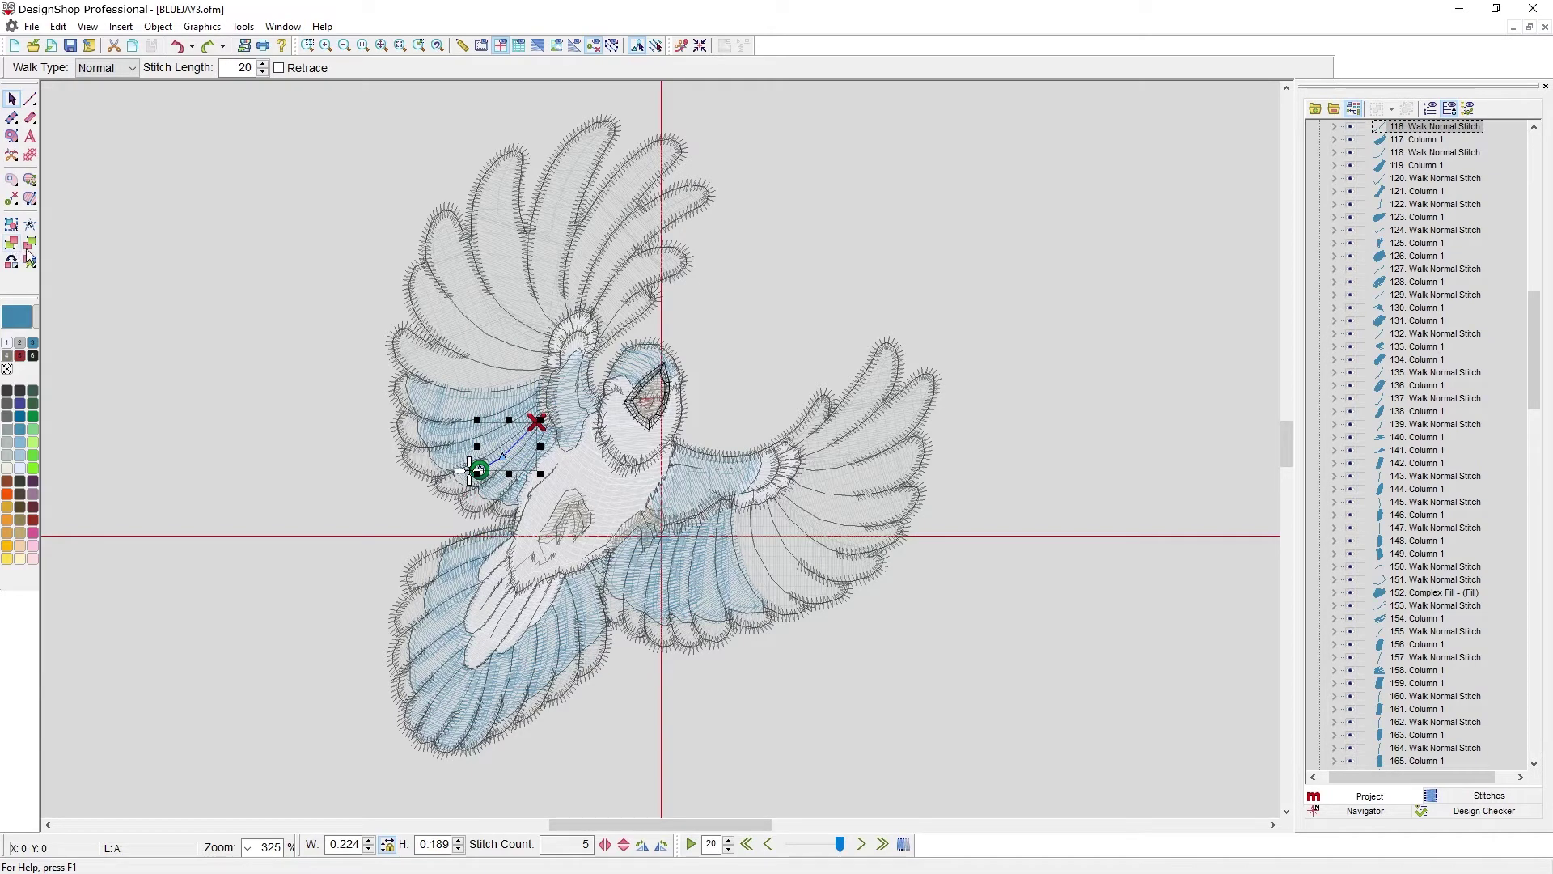
Step forward through column 117 and walk stitch 118, ending with nothing selected
left_click(26, 247)
left_click(27, 247)
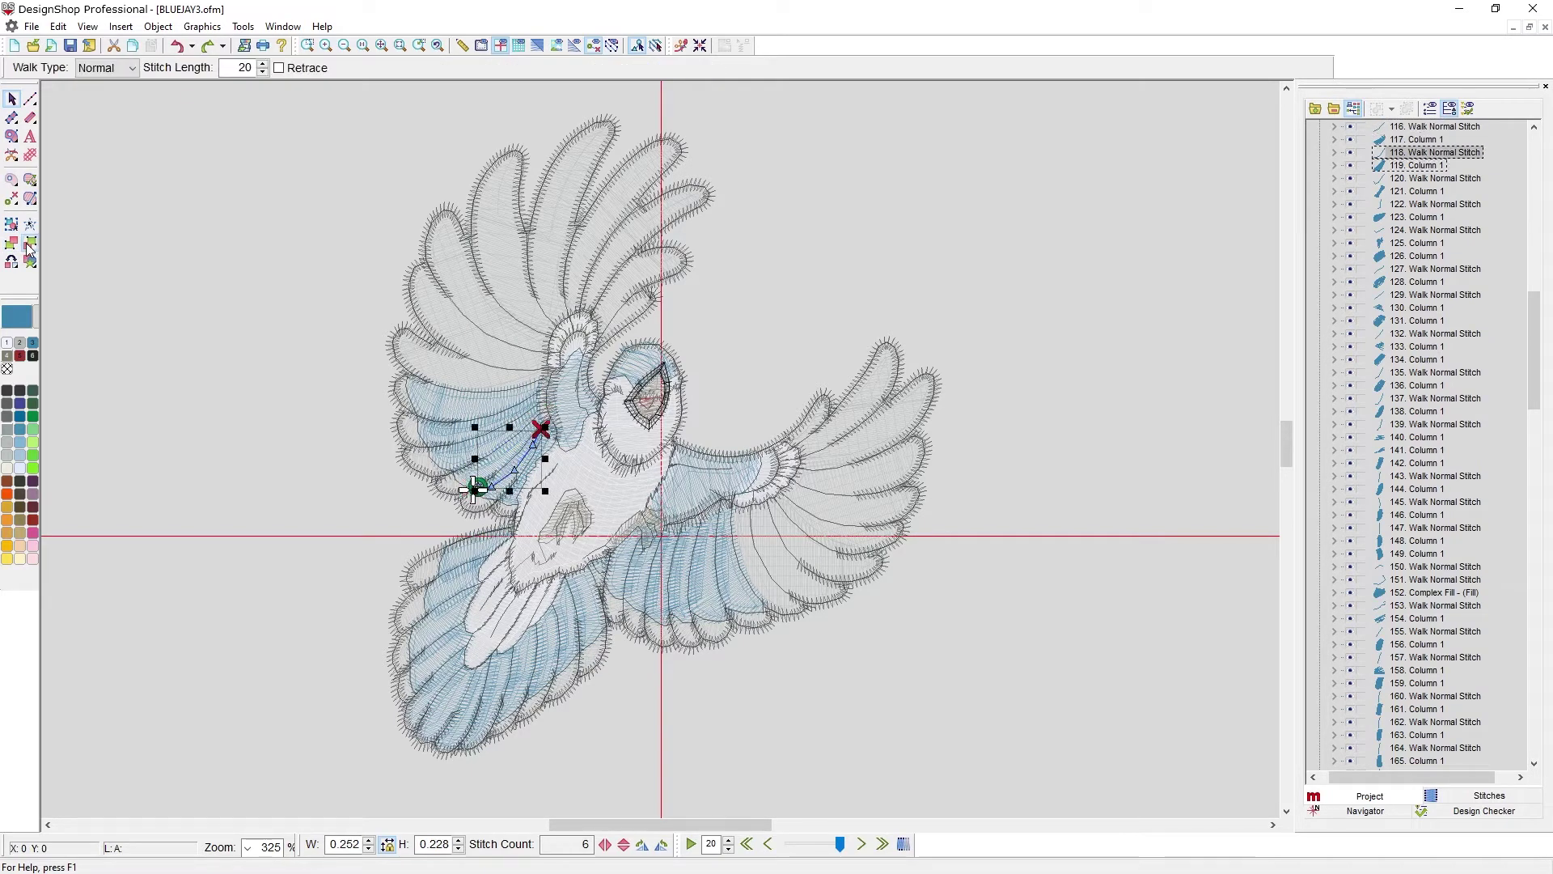
left_click(27, 247)
left_click(290, 351)
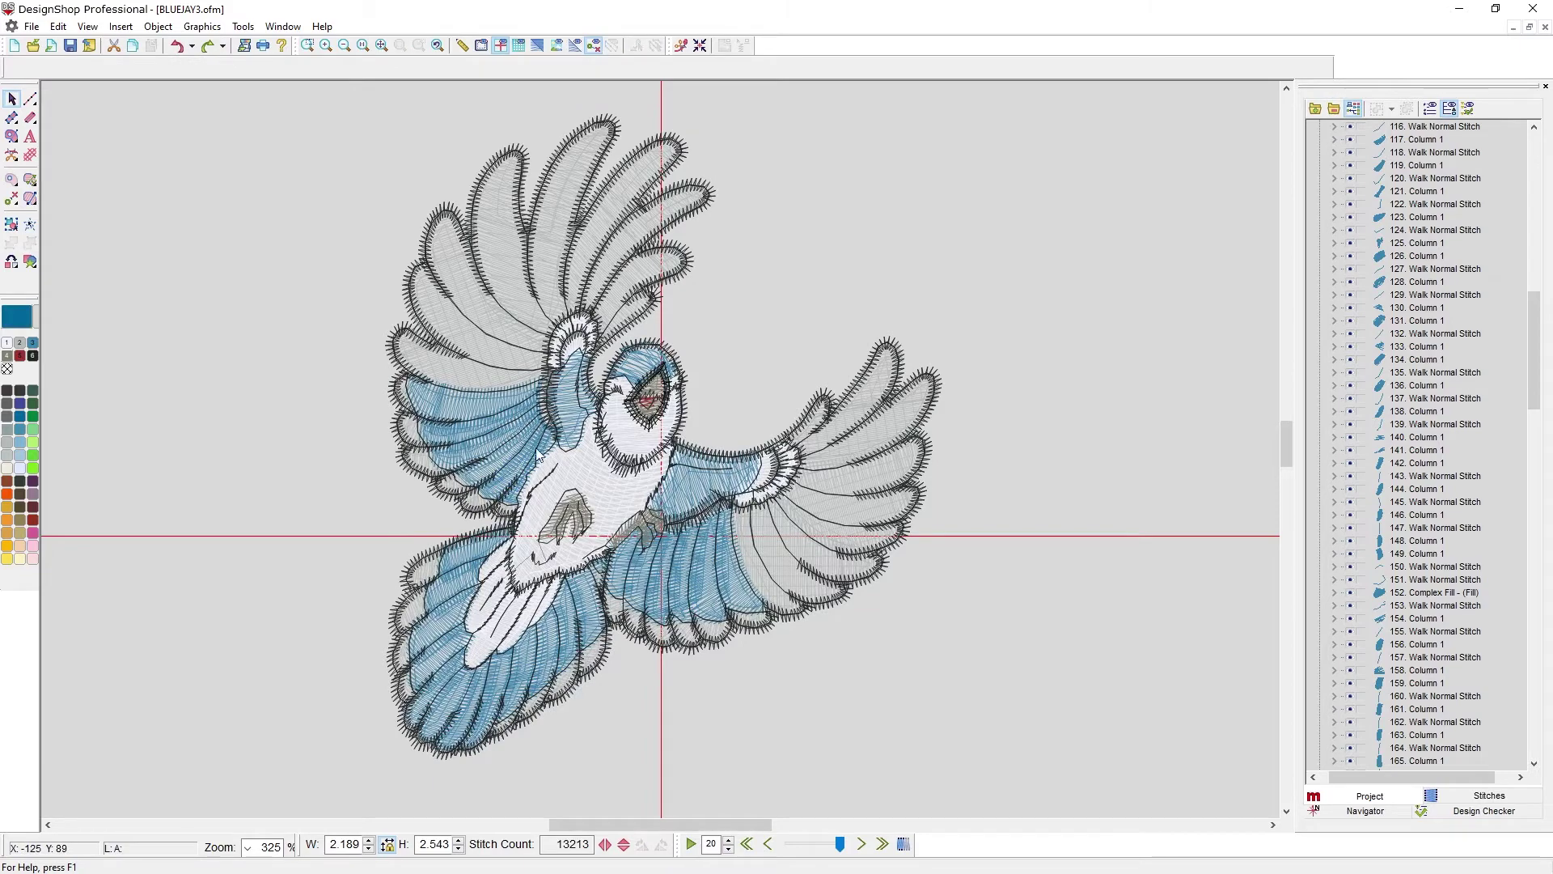
Zoom in, select the walk stitch, Shift+Tab back to another wing column, then zoom out and deselect
scroll(524, 435, "up", 10)
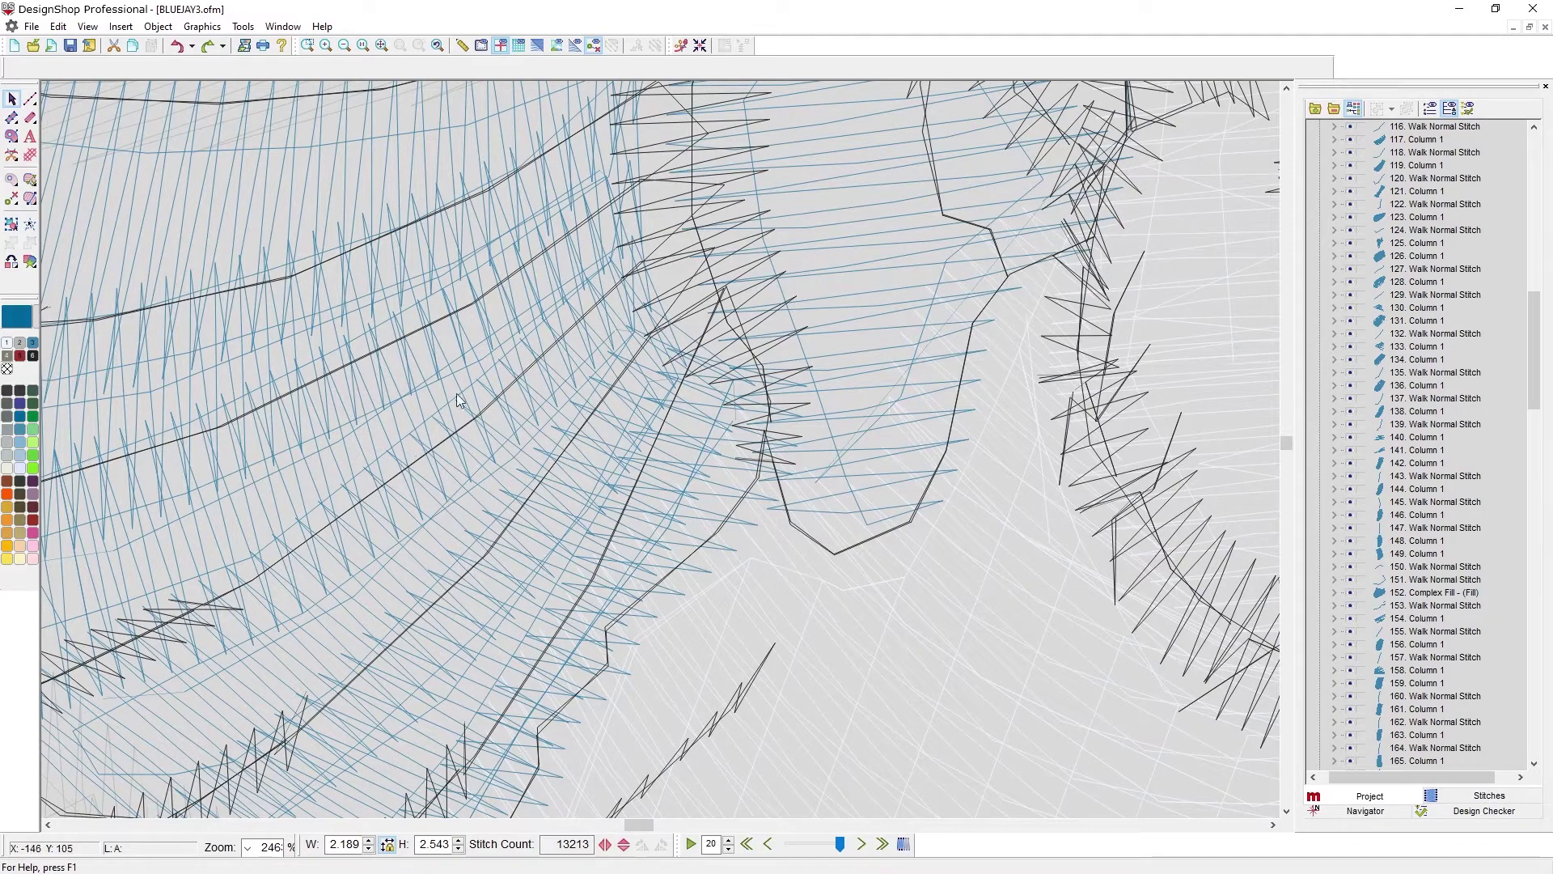
left_click(379, 482)
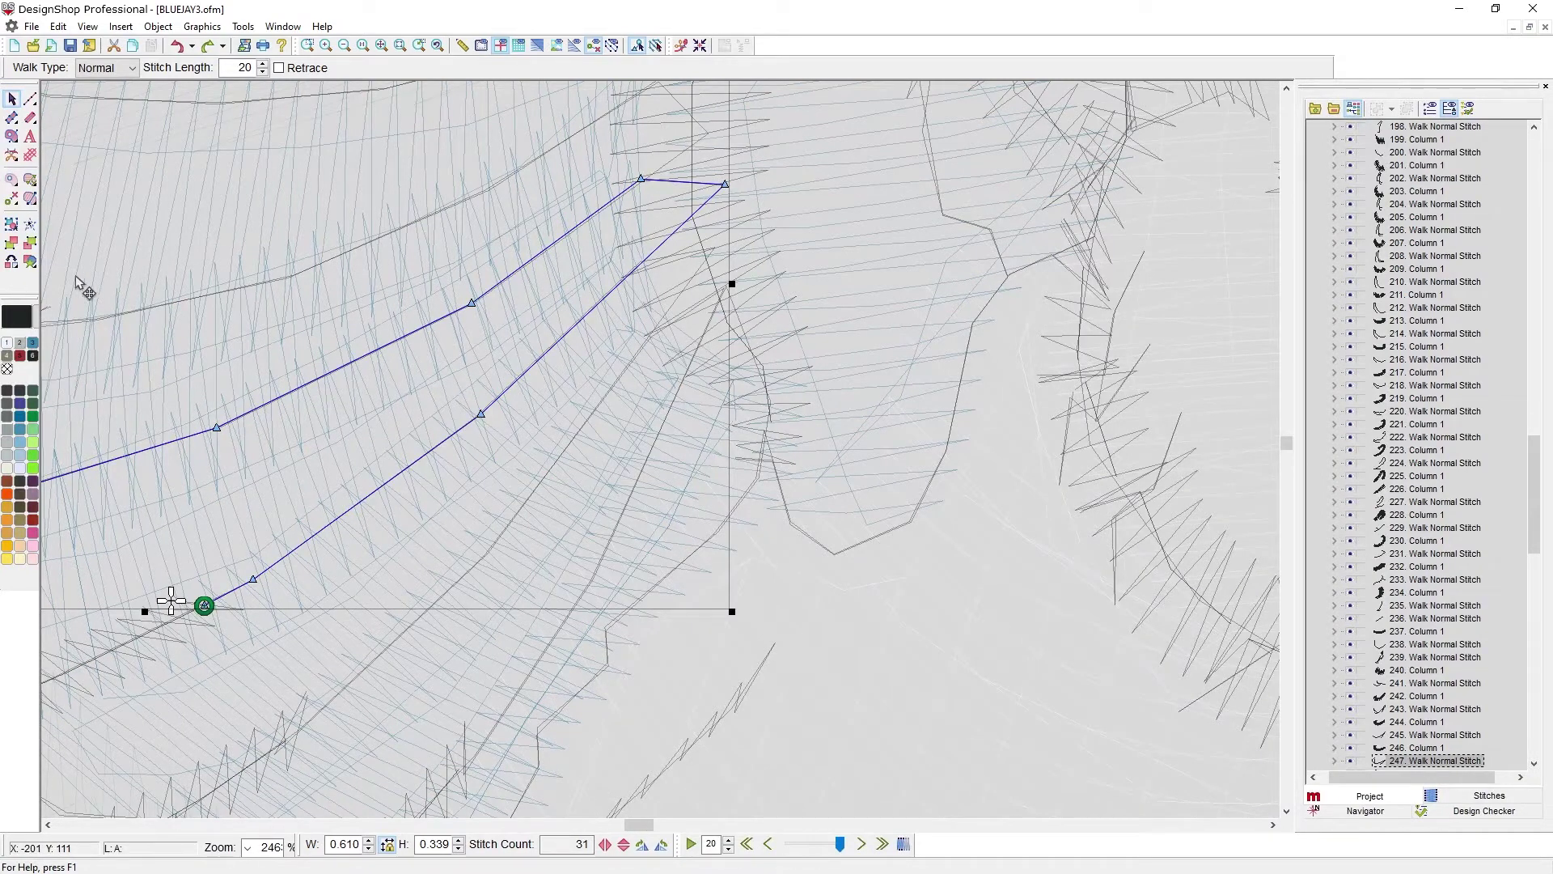
key("shift+Tab")
key("shift+Tab")
key("shift+Tab")
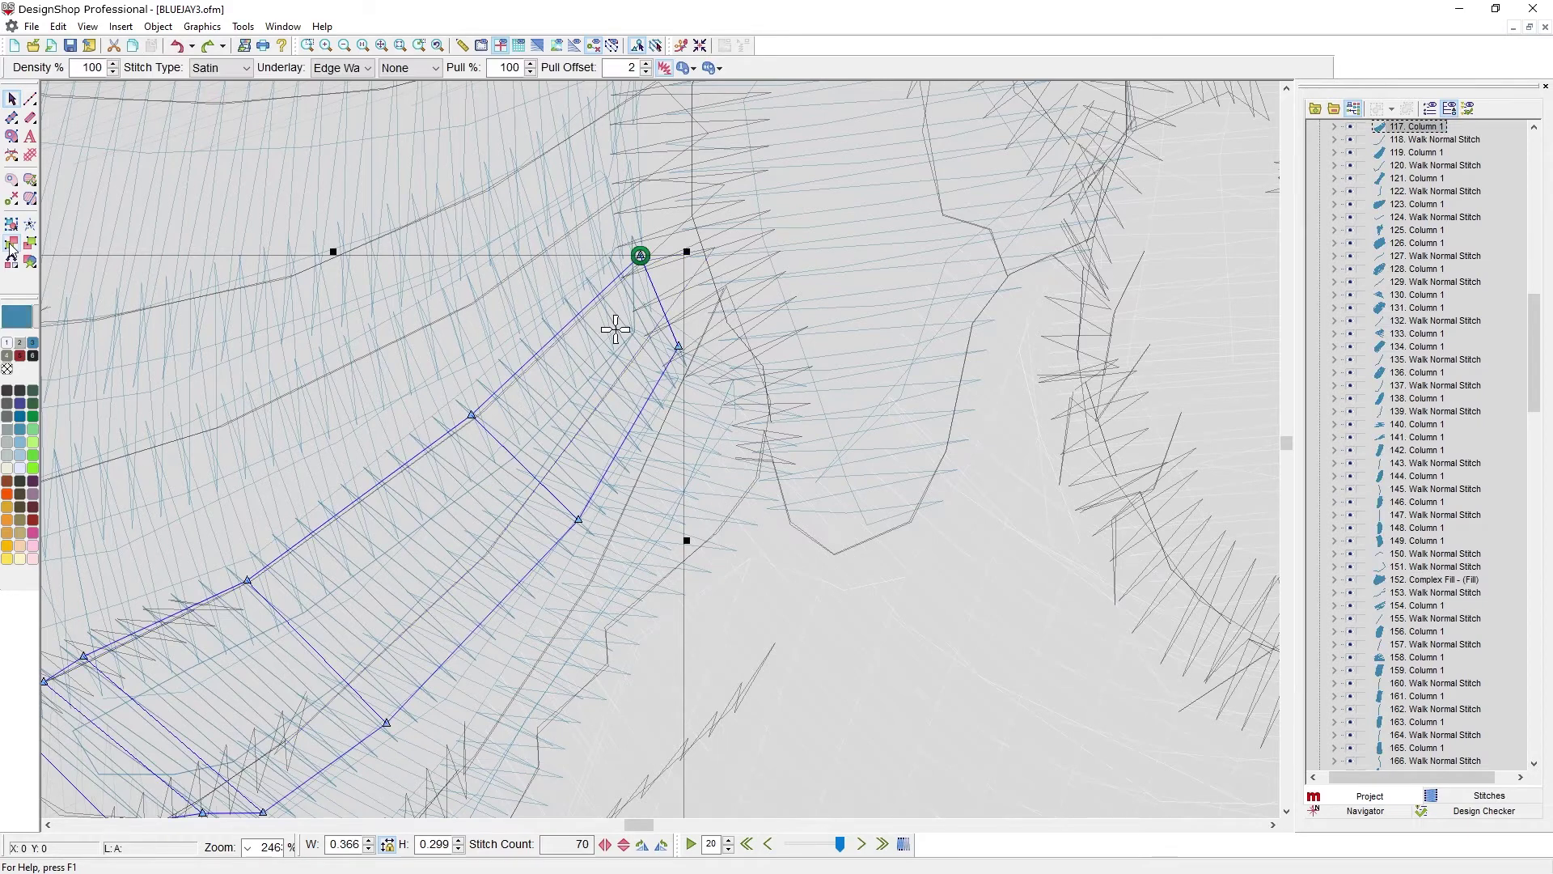
key("shift+Tab")
key("shift+Tab")
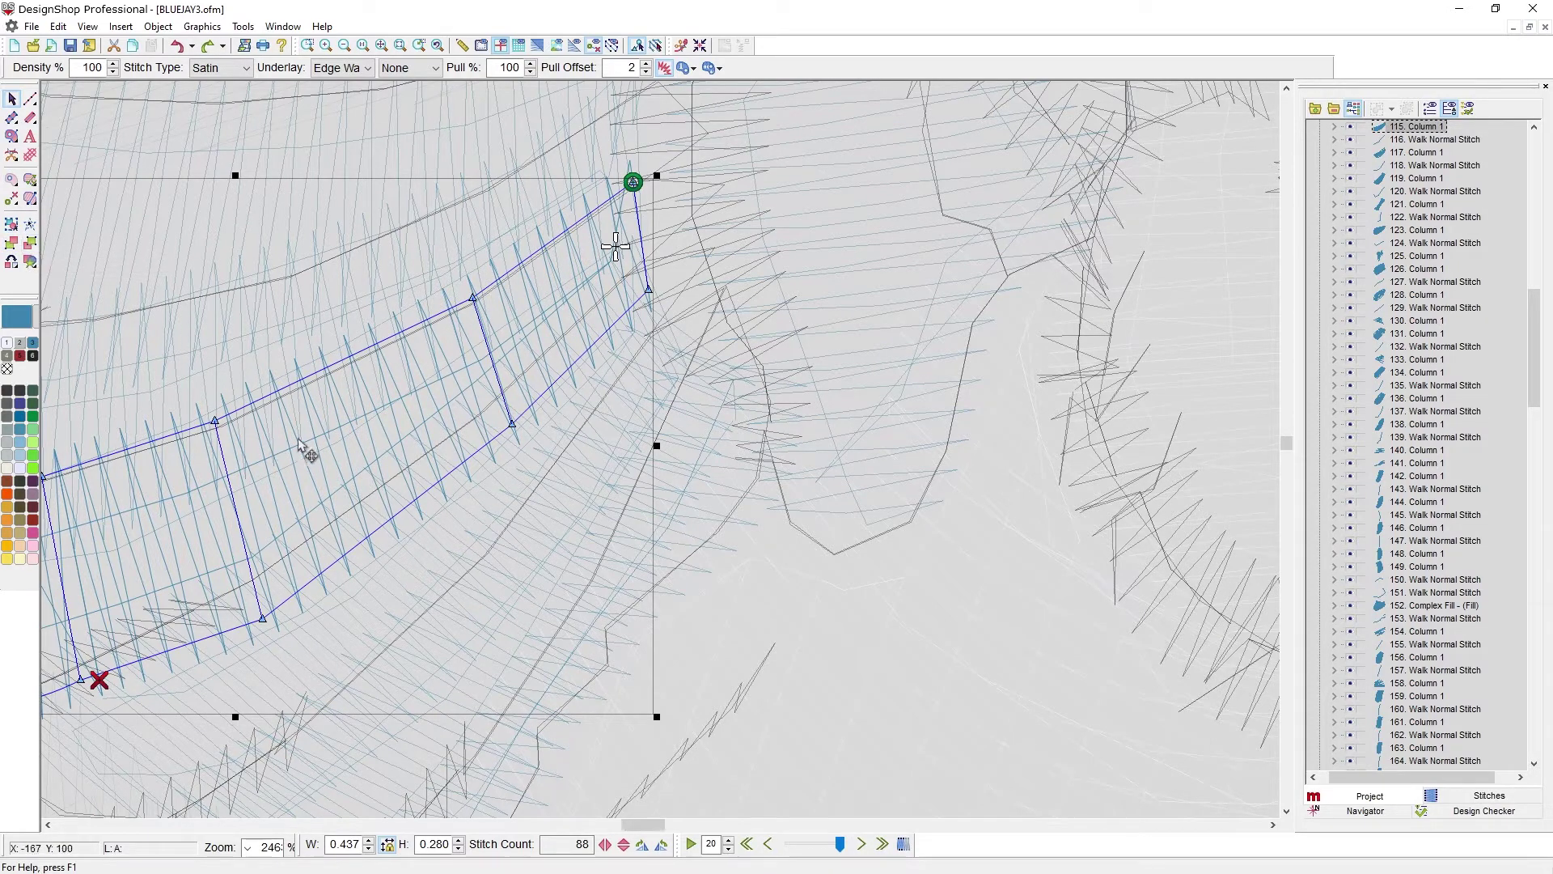
scroll(305, 444, "down", 3)
scroll(363, 450, "down", 2)
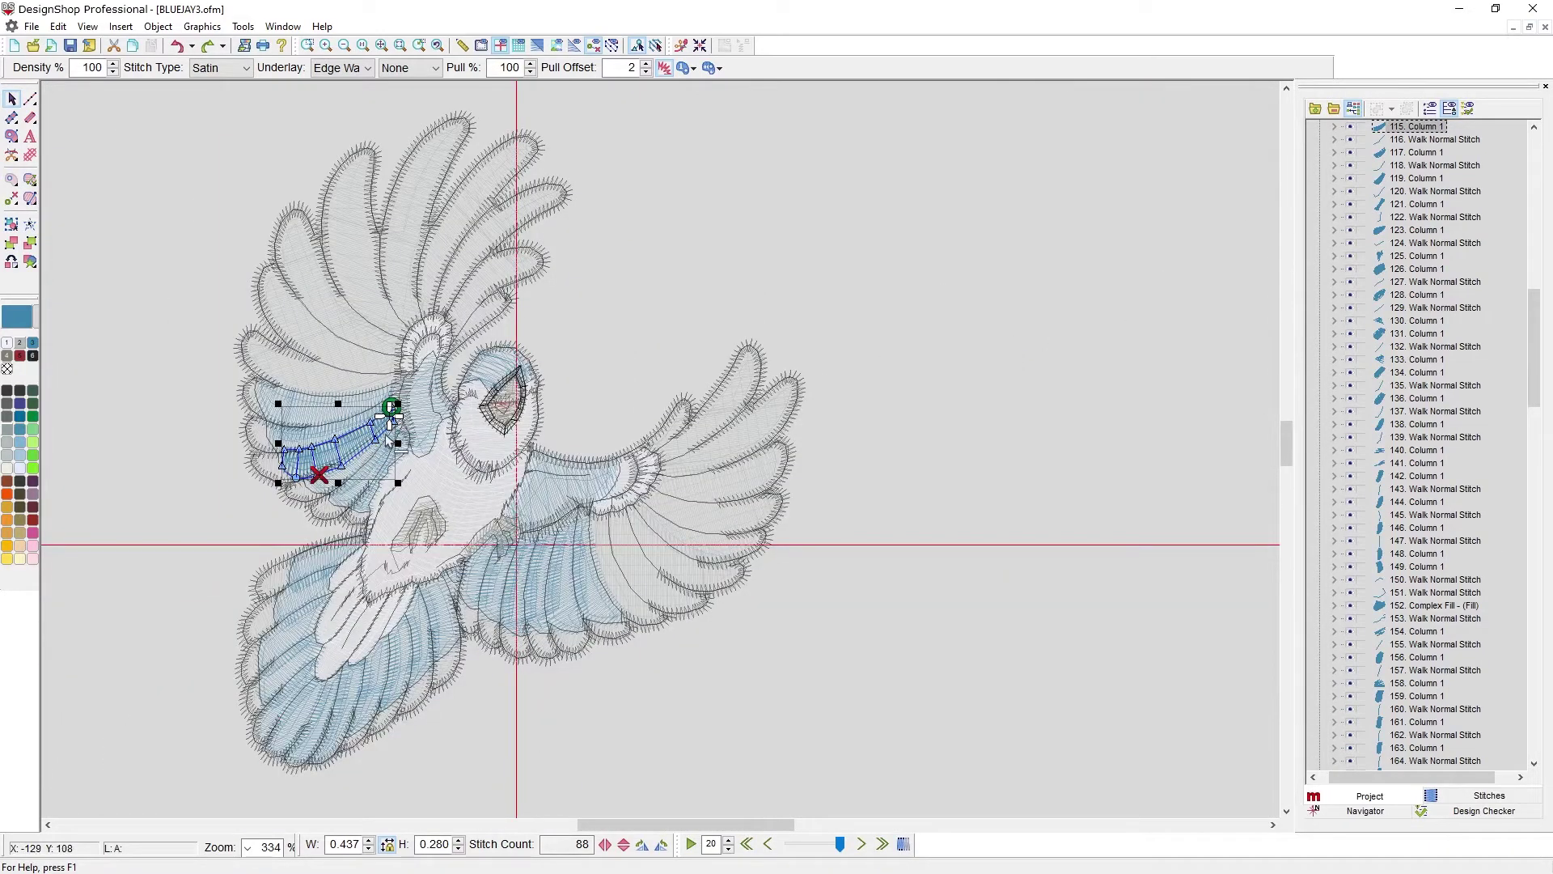
scroll(380, 453, "down", 2)
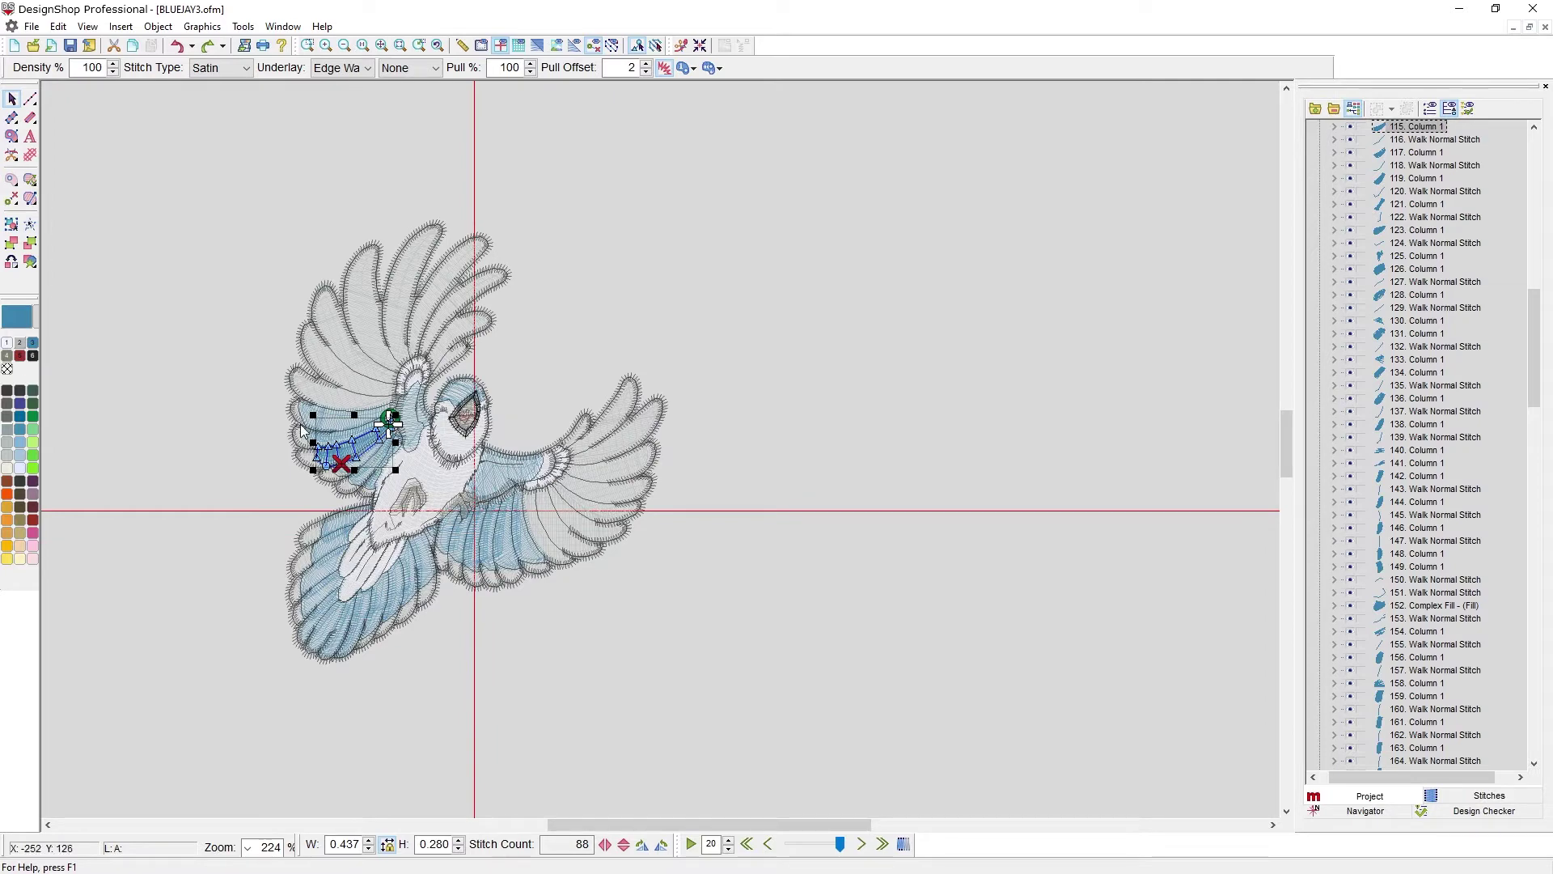
left_click(242, 469)
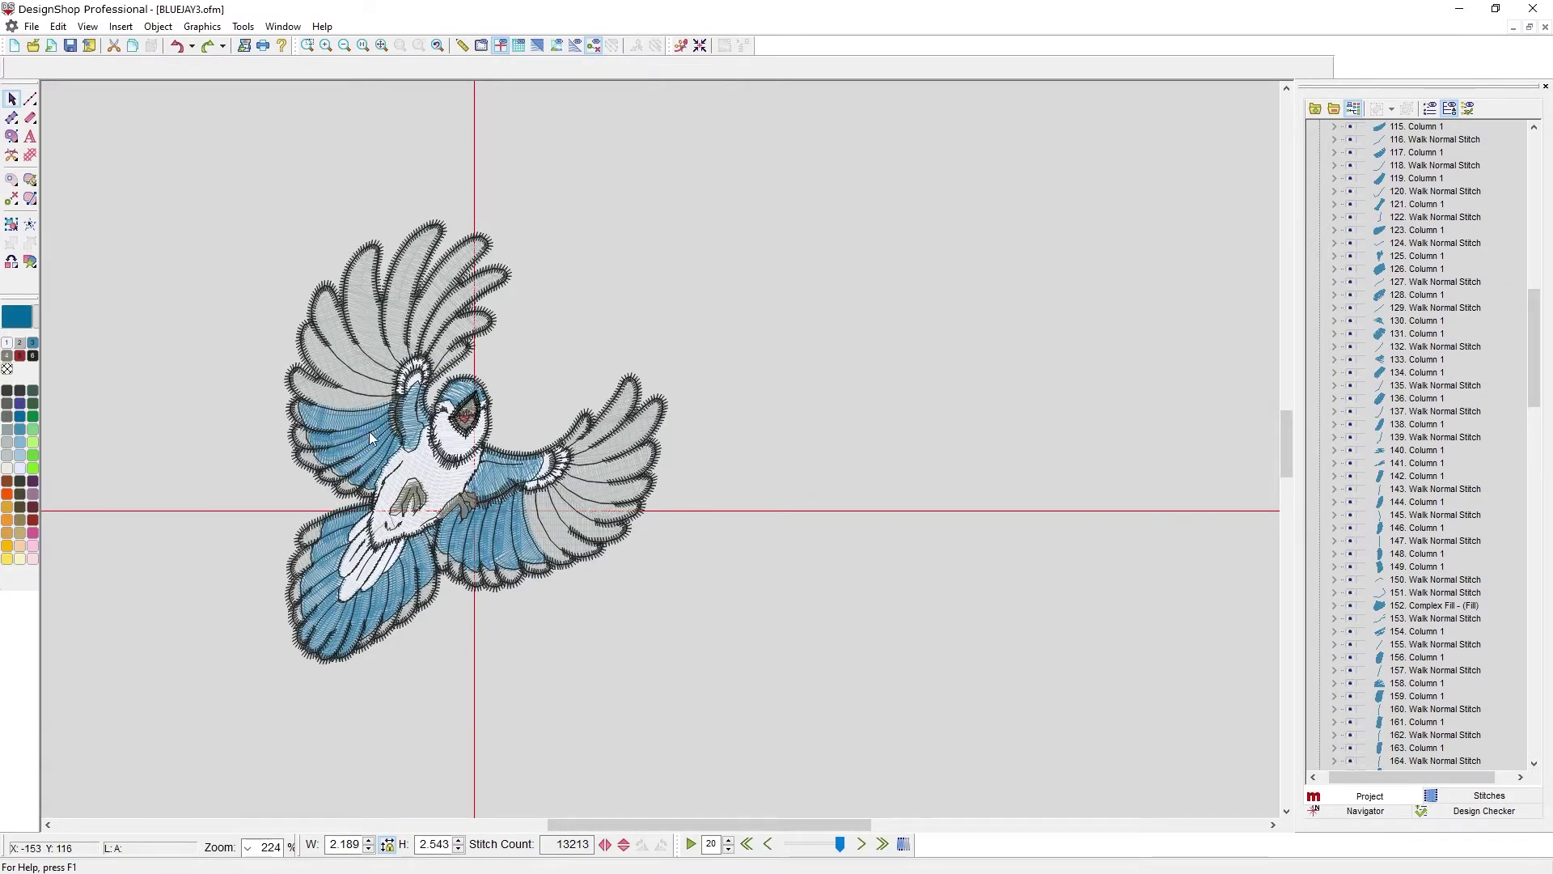
Group the object list by thread colour, toggle Emerald Black off and on, and lock it
scroll(371, 434, "up", 2)
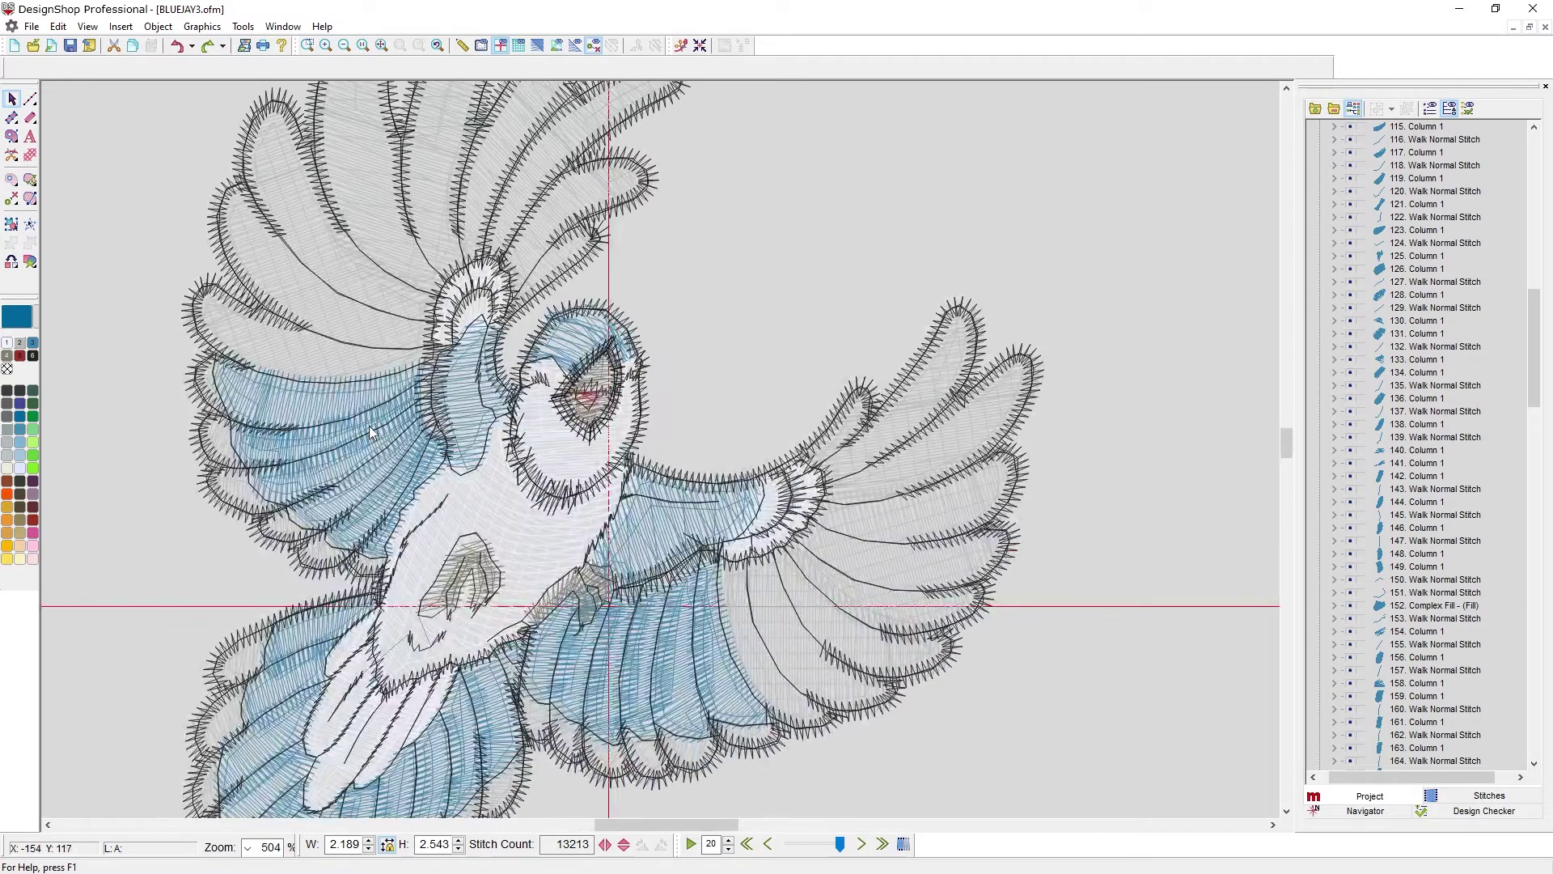
left_click(1340, 108)
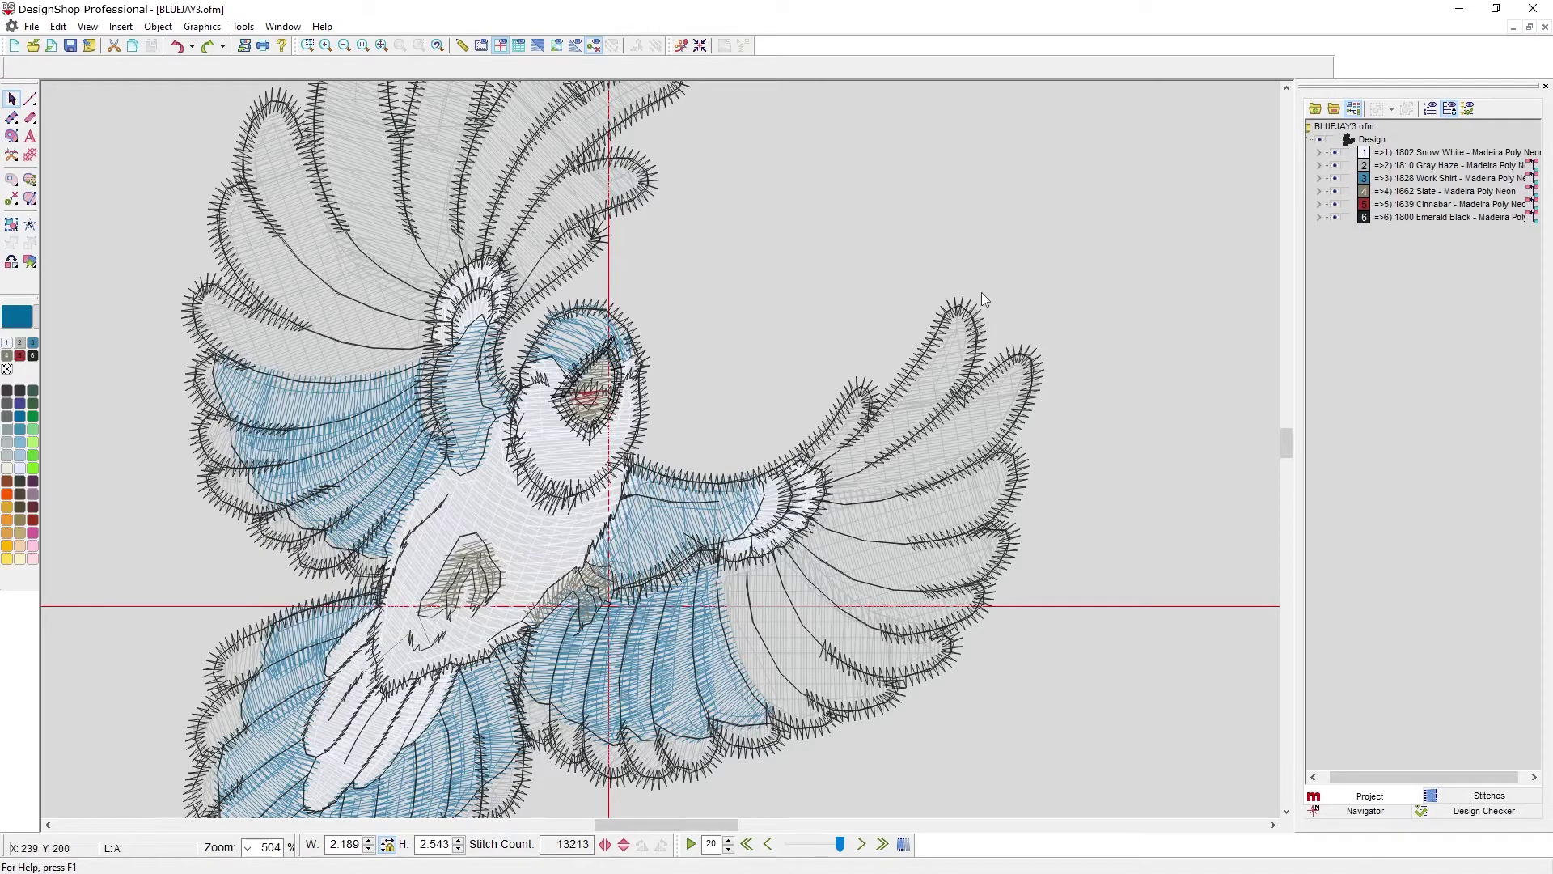
left_click(1335, 217)
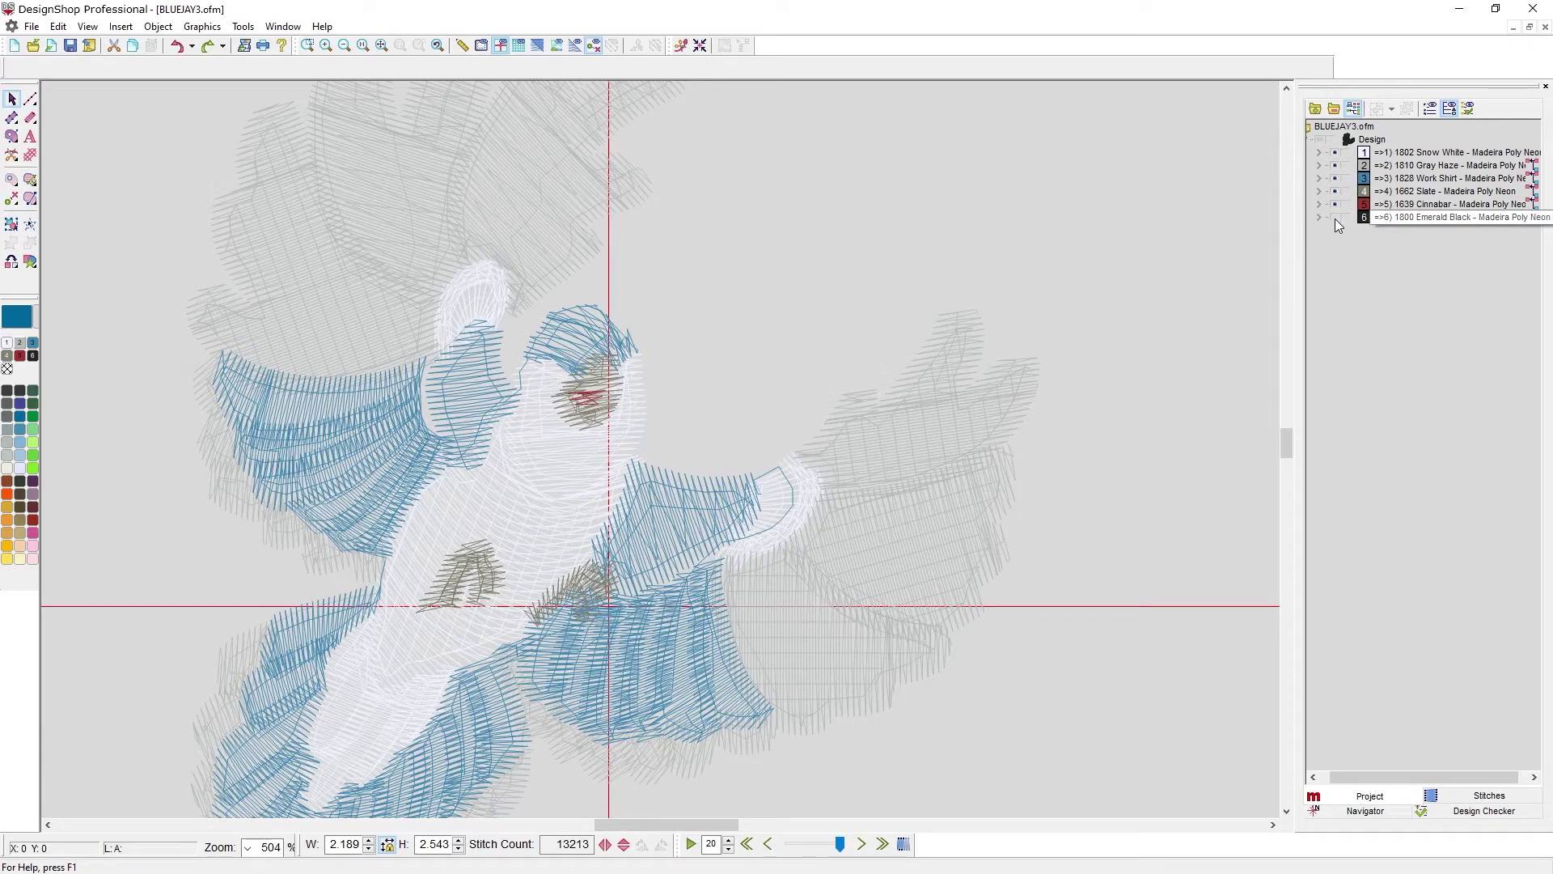
left_click(1335, 217)
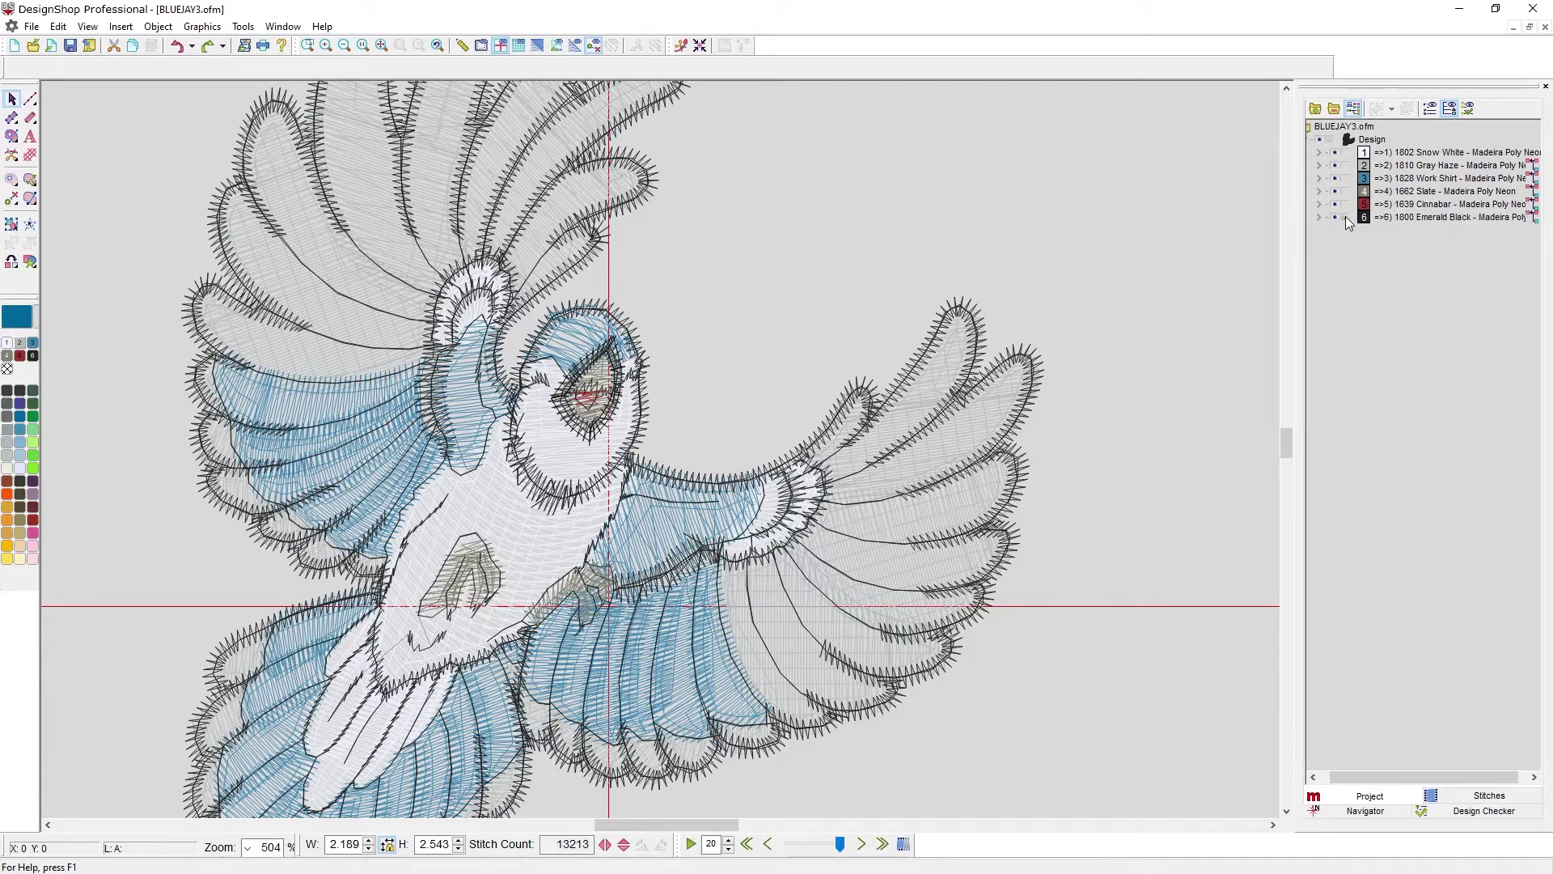
left_click(1345, 217)
Select column 113 on the left wing and collapse the list back to thread colours
scroll(280, 439, "up", 2)
left_click(271, 429)
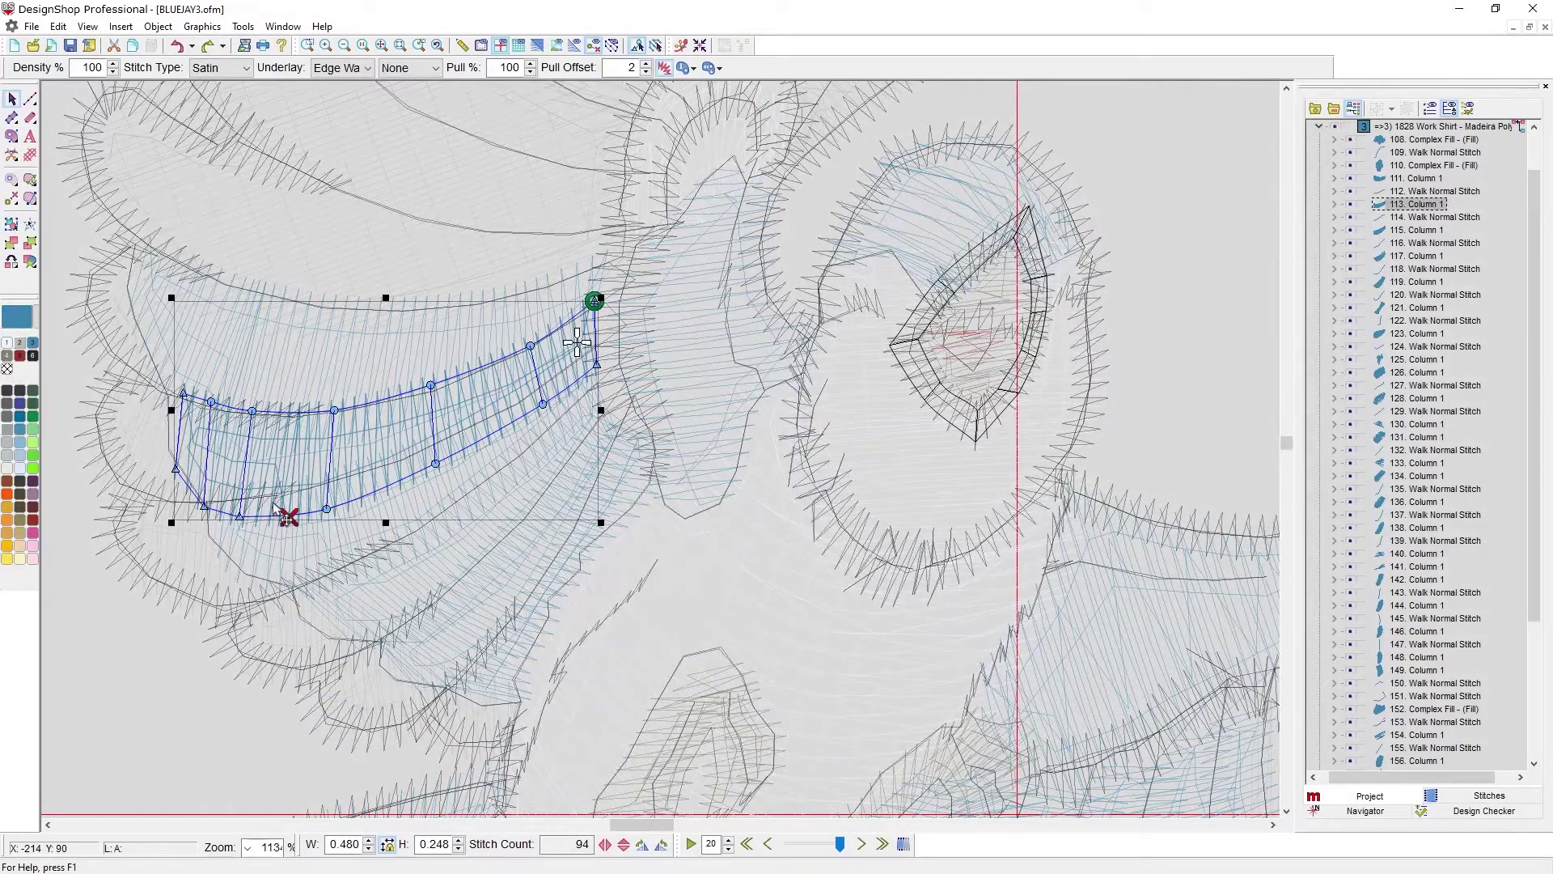
left_click(1336, 110)
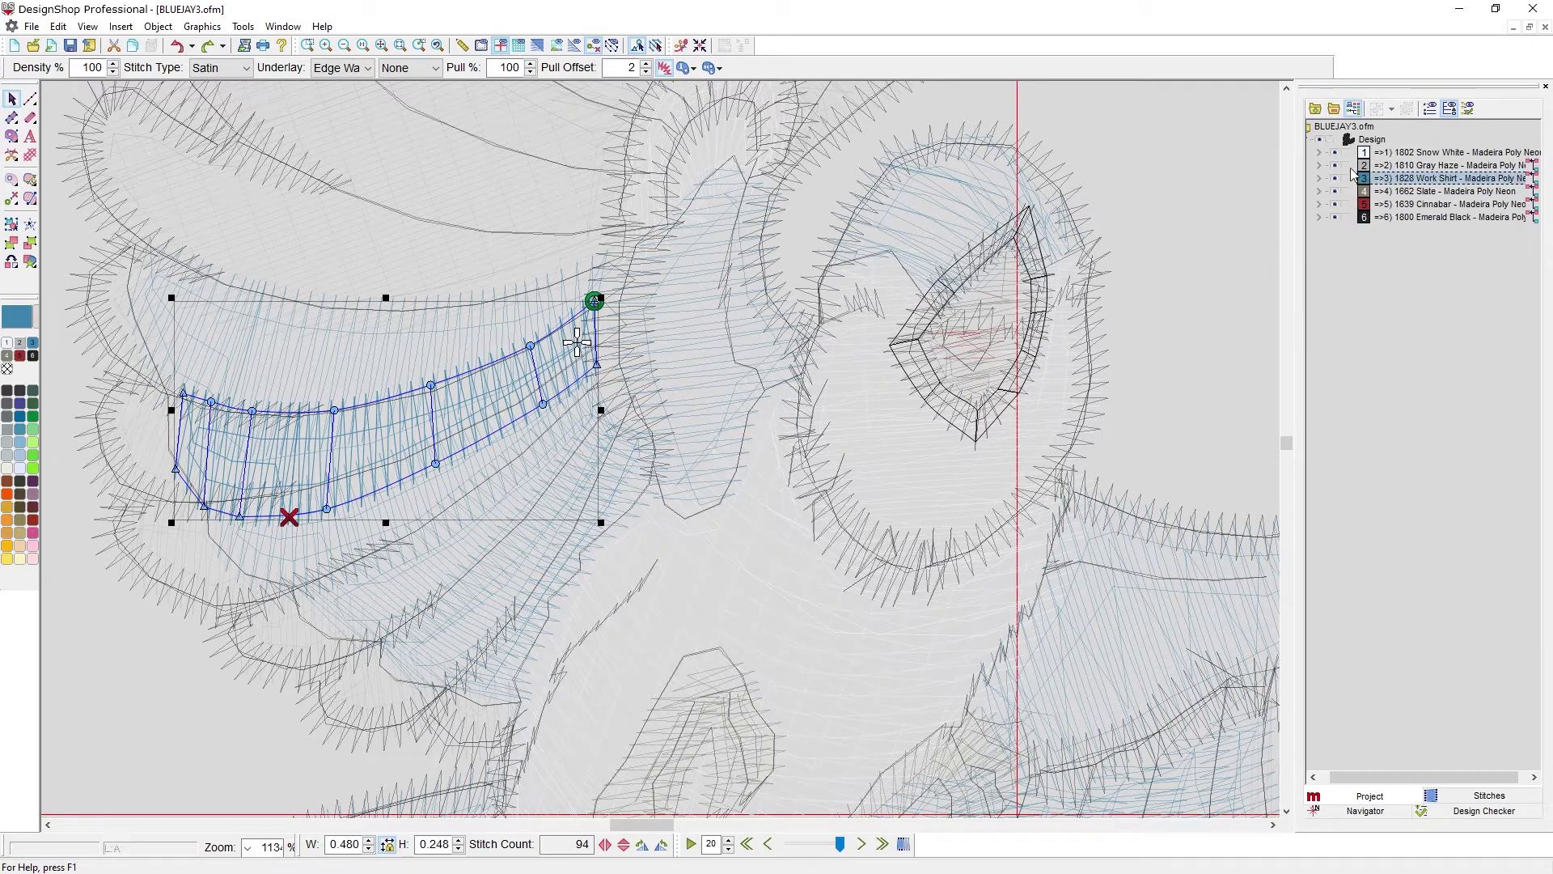
scroll(579, 557, "down", 2)
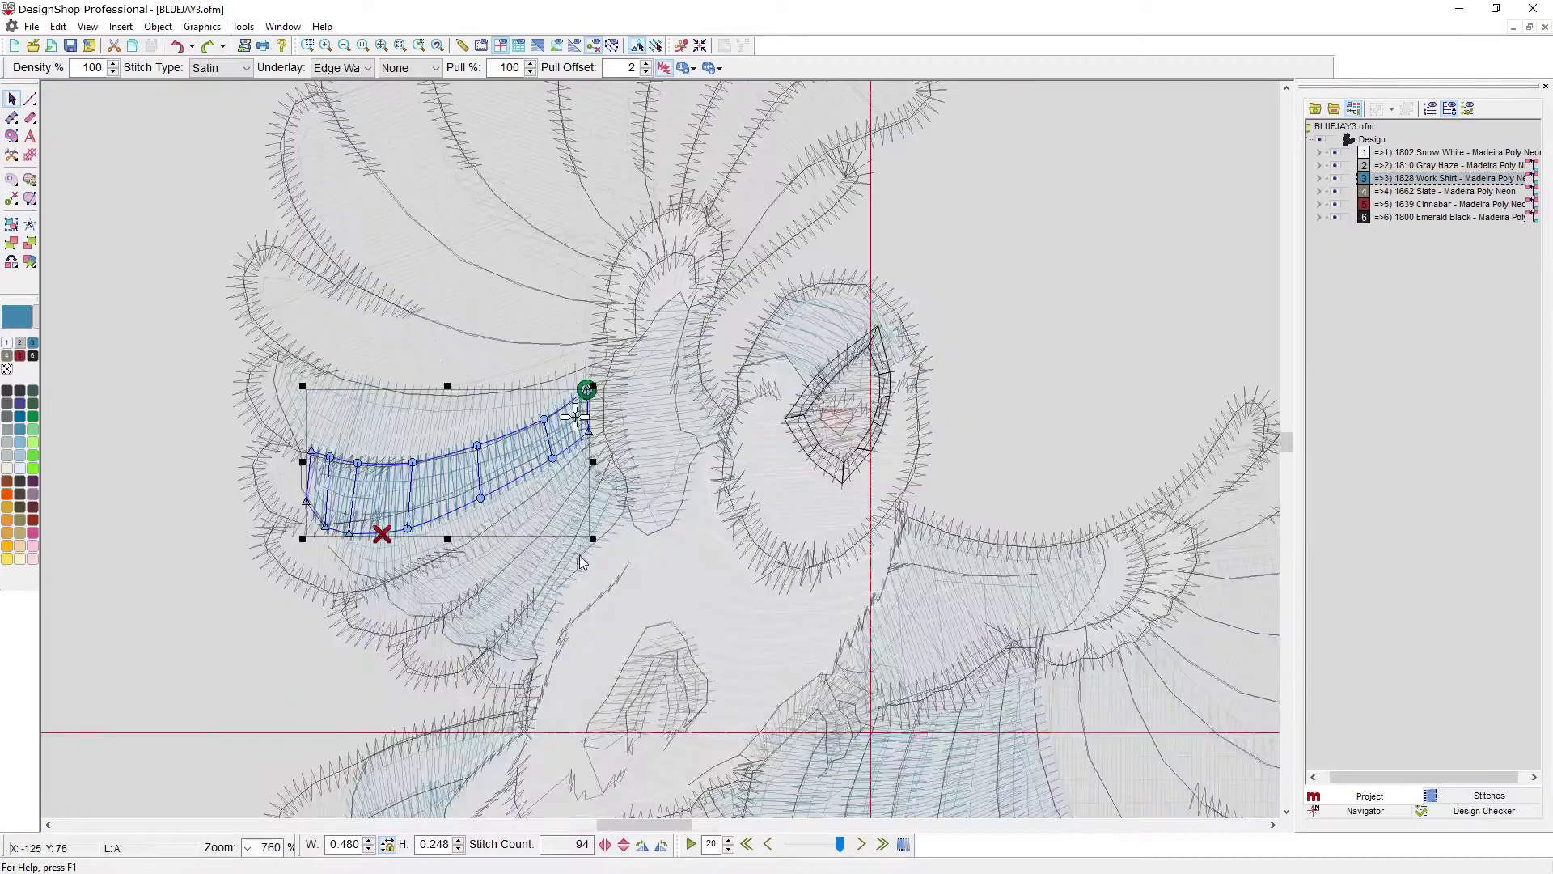
scroll(580, 556, "down", 2)
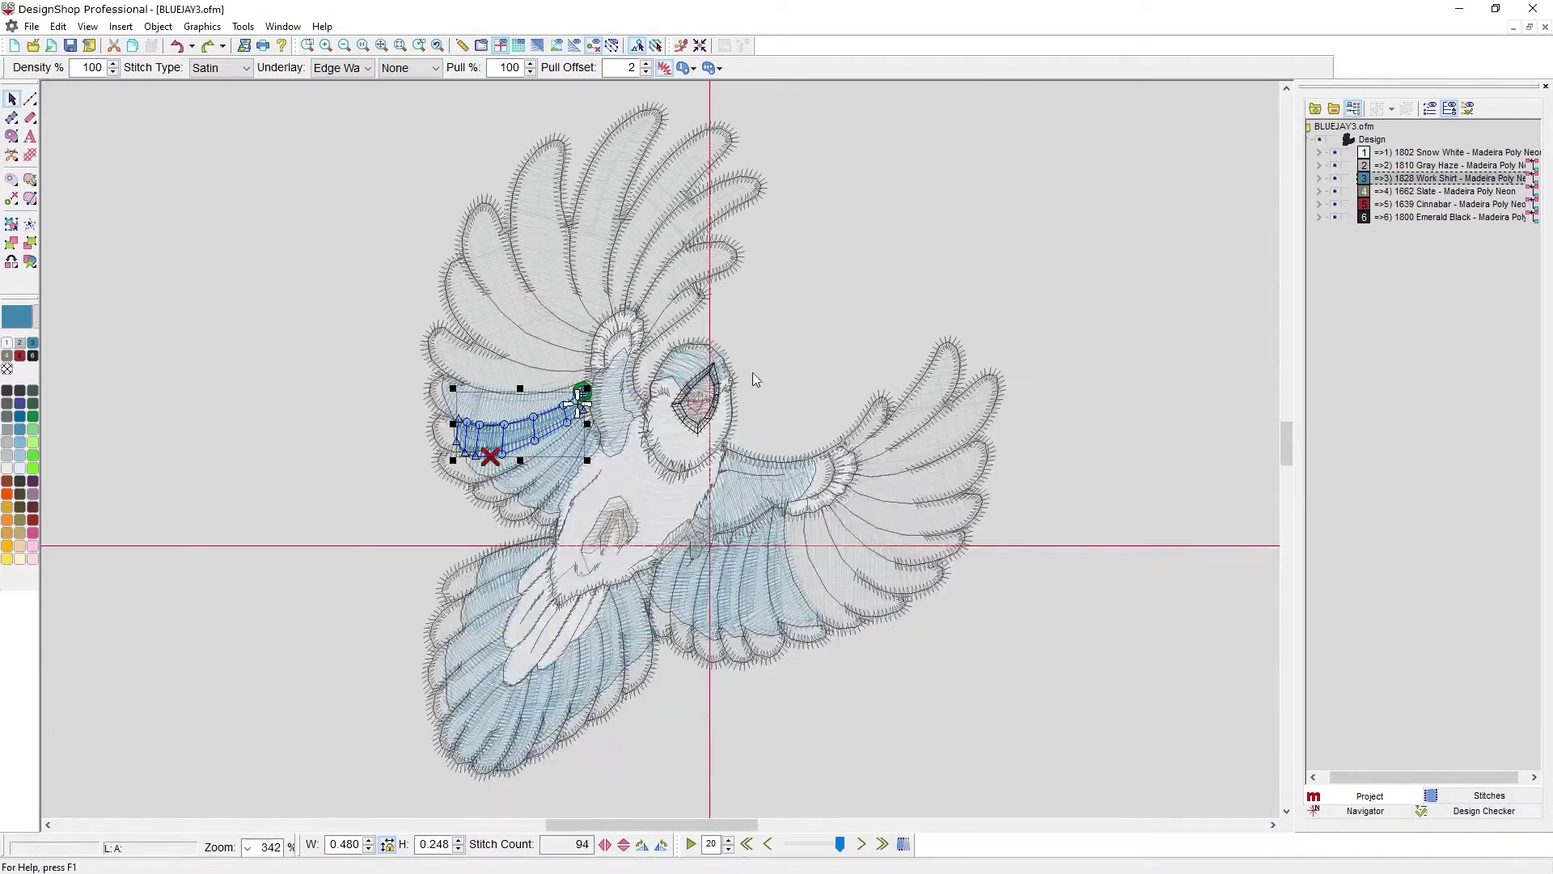
Deselect the wing column, select a walk stitch, then clear that selection too
left_click(818, 319)
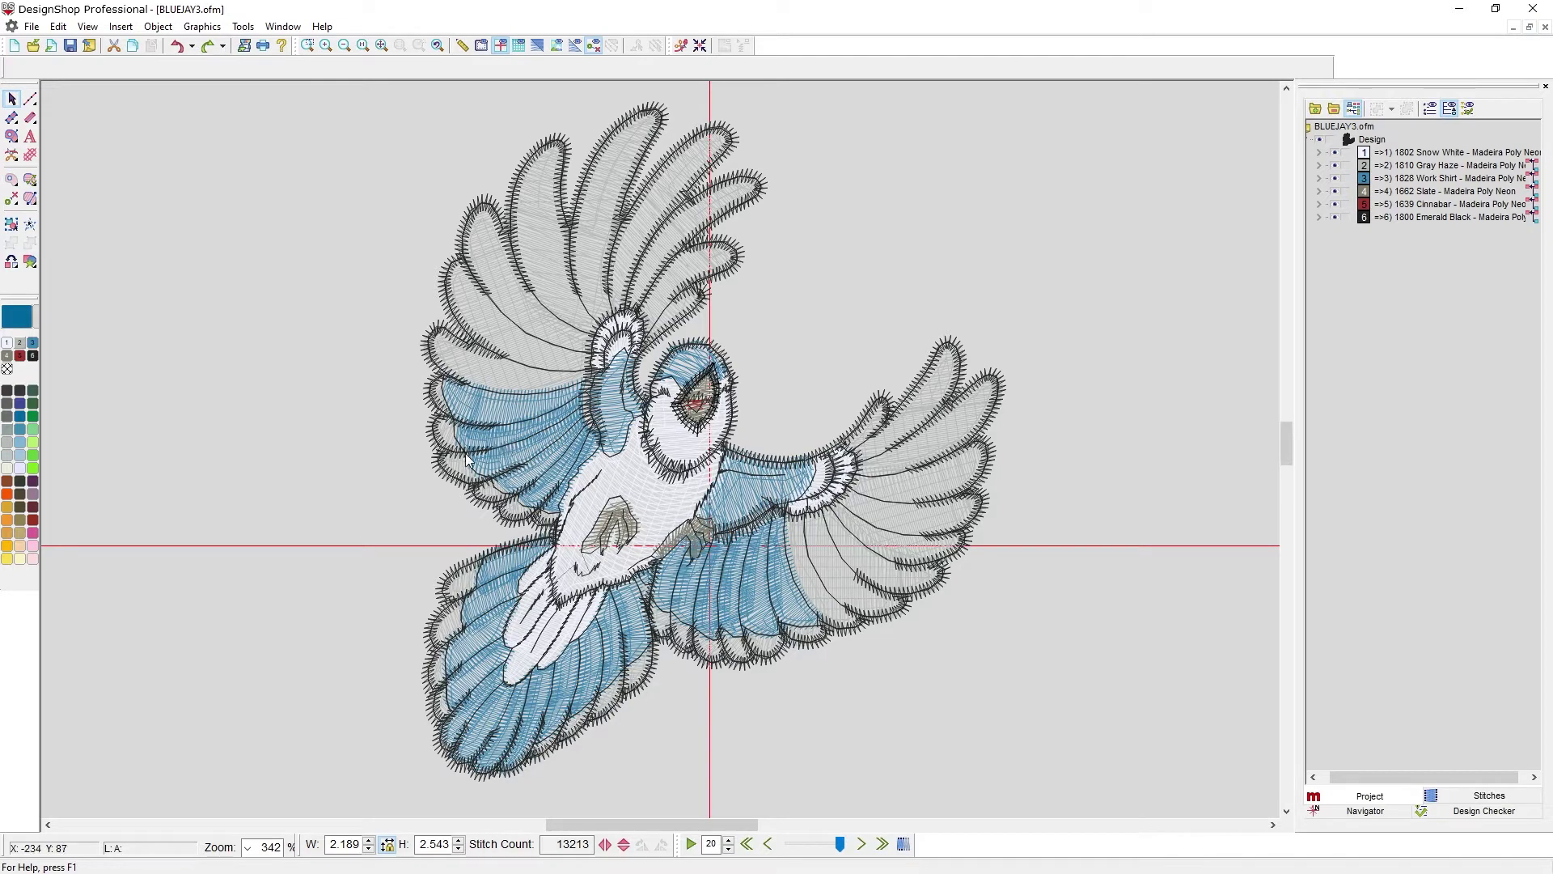
left_click(493, 447)
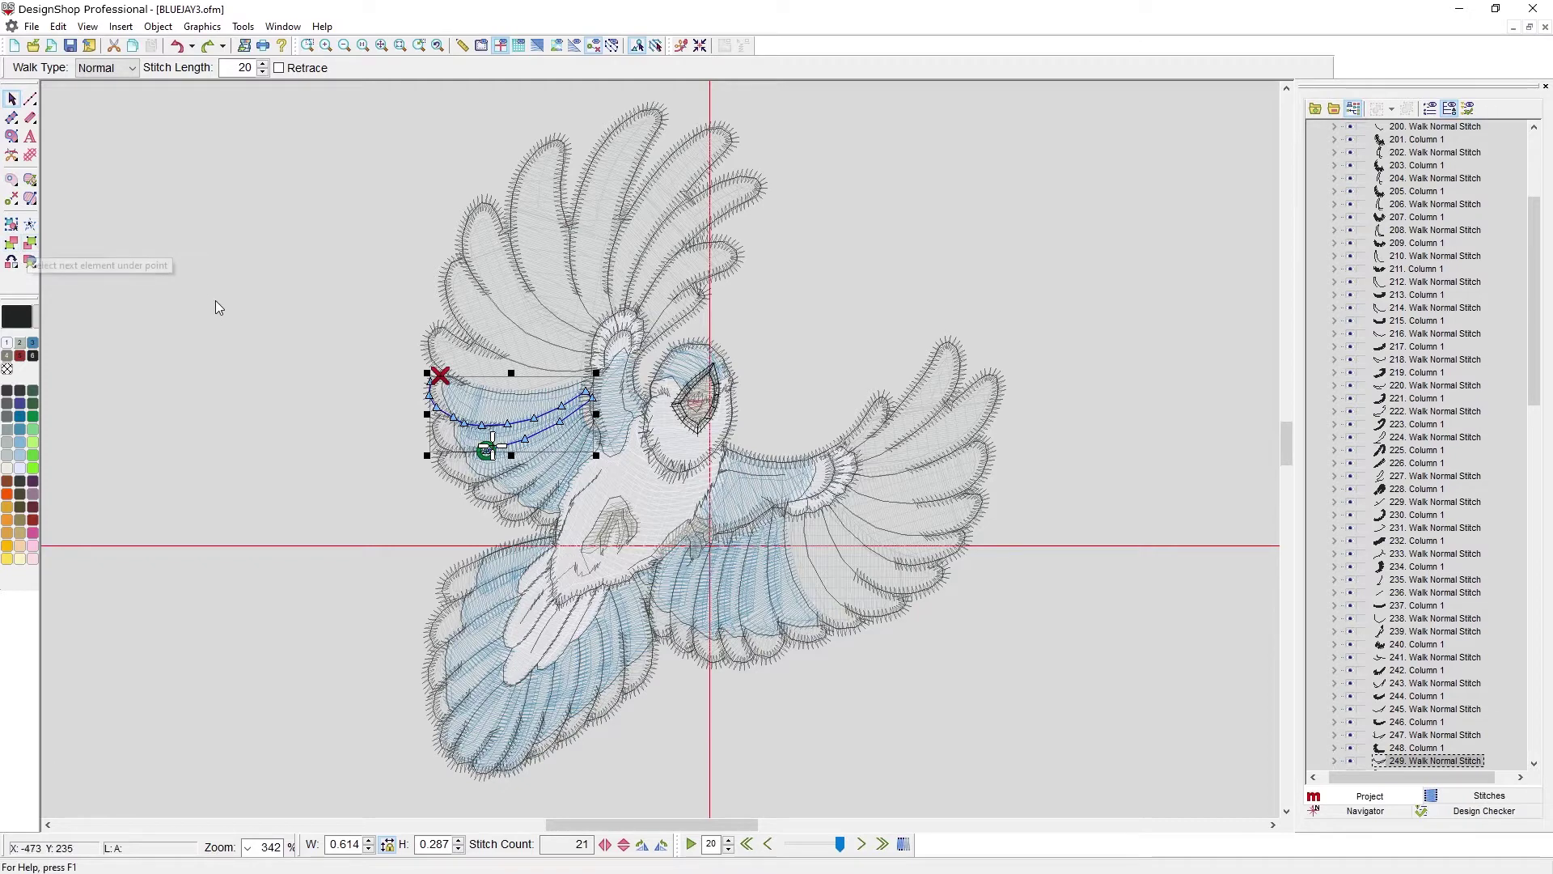
left_click(360, 463)
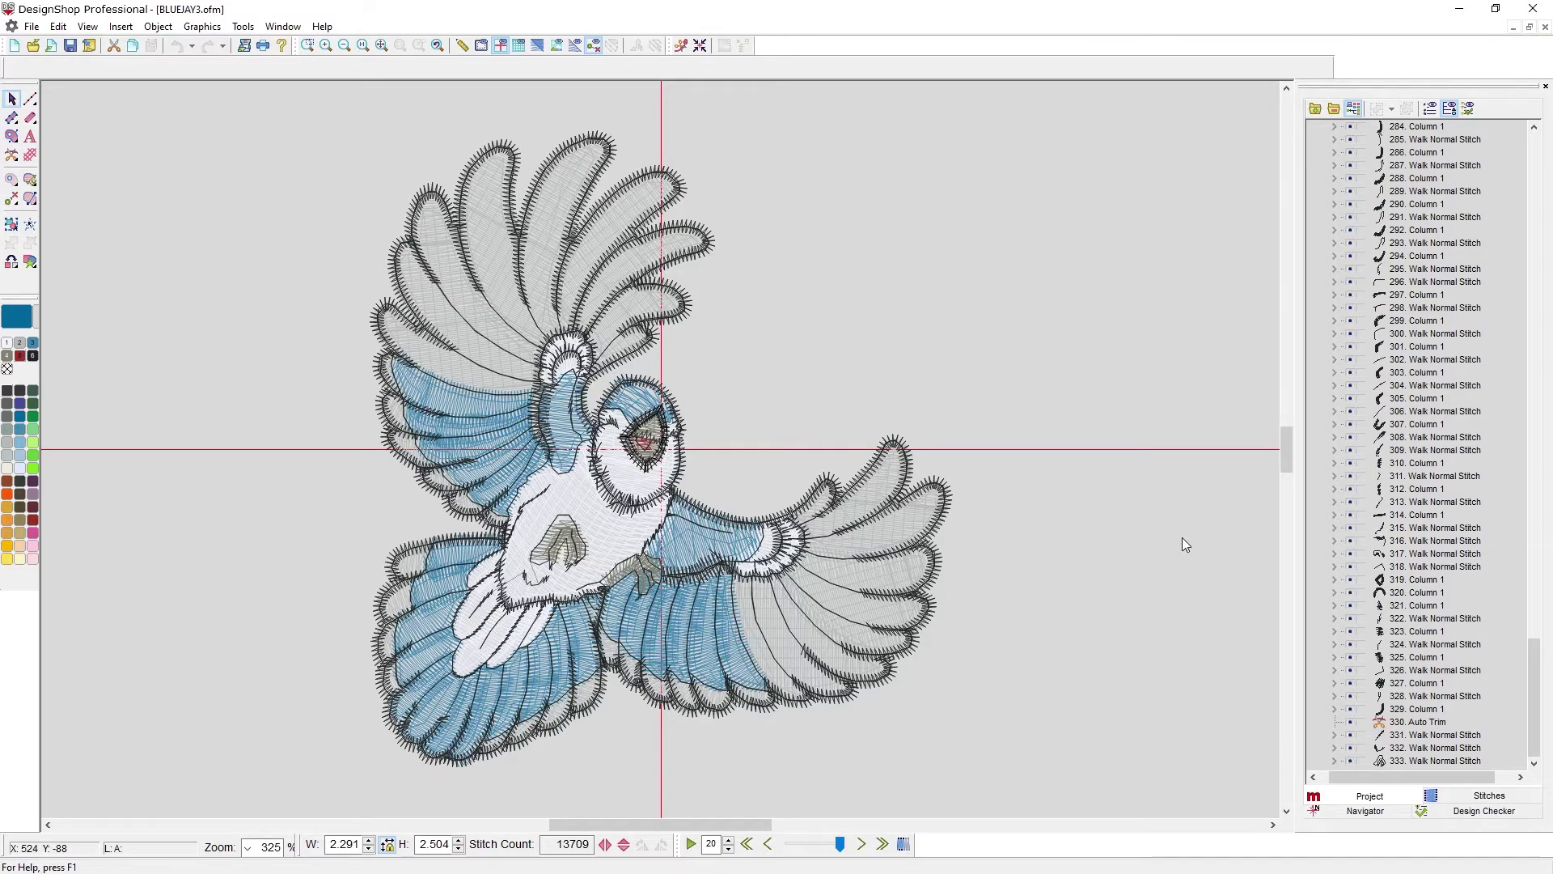
key("ctrl+a")
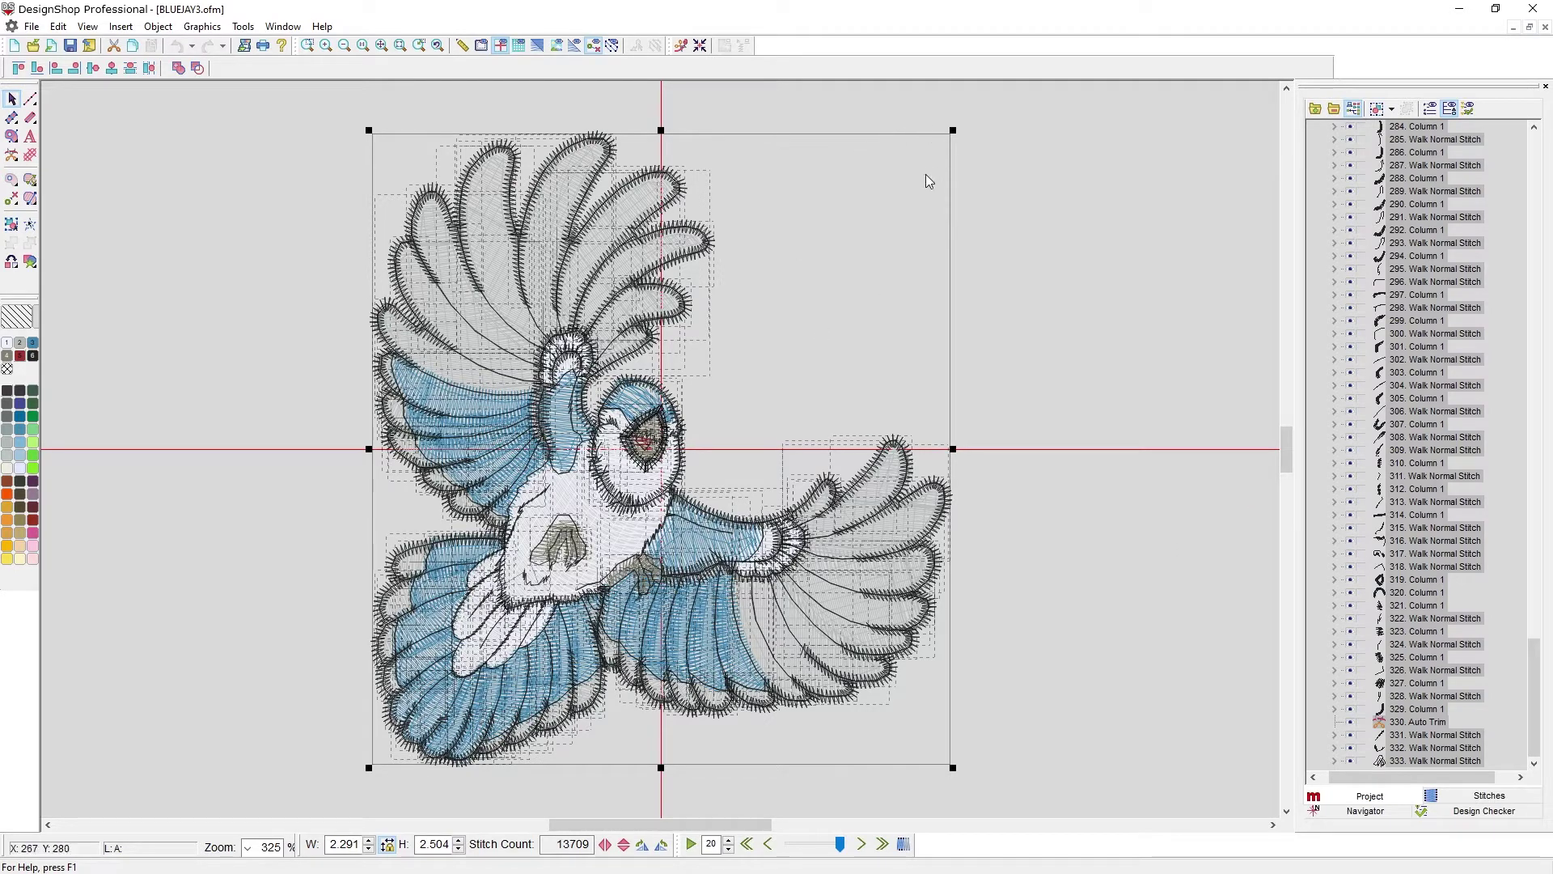
left_click_drag(953, 130, 1196, 683)
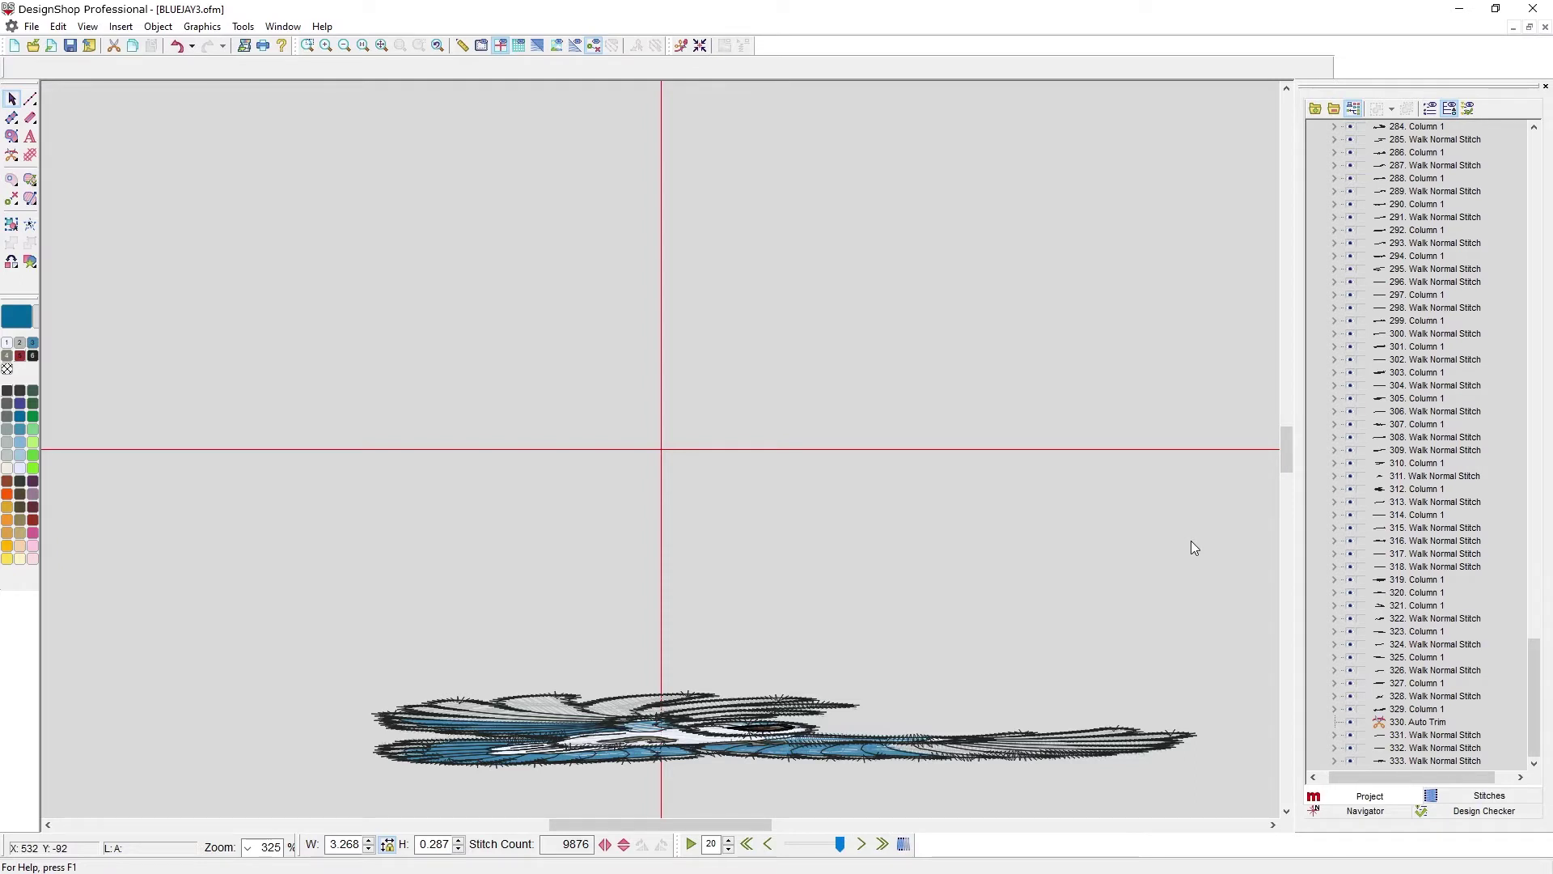
key("ctrl+z")
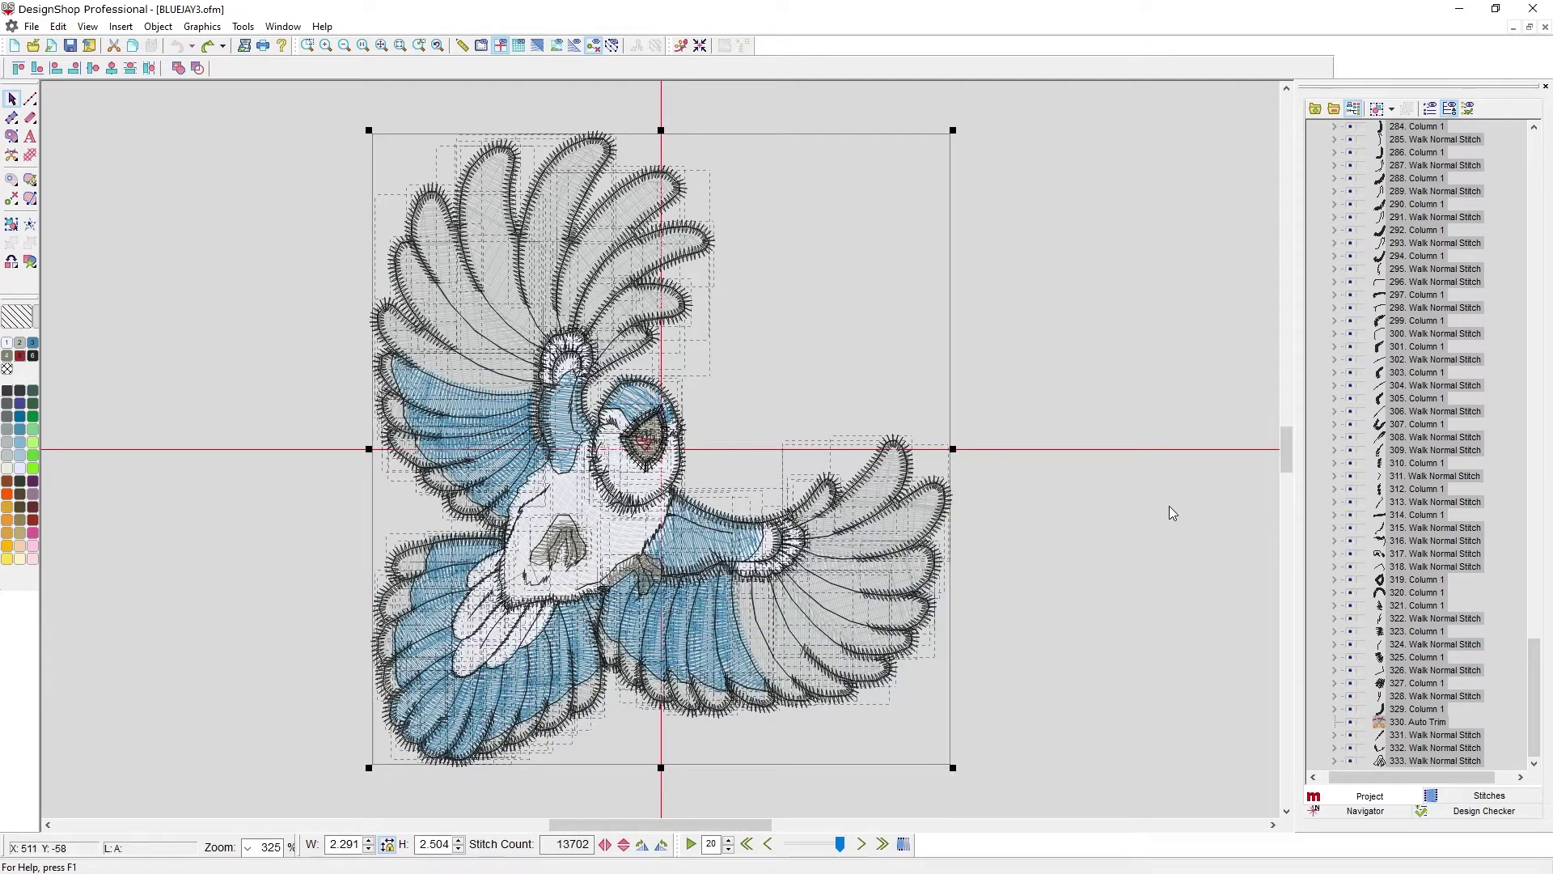
Reselect the whole design, resize it to about 80%, then undo back to 2.291 × 2.504
left_click(1115, 333)
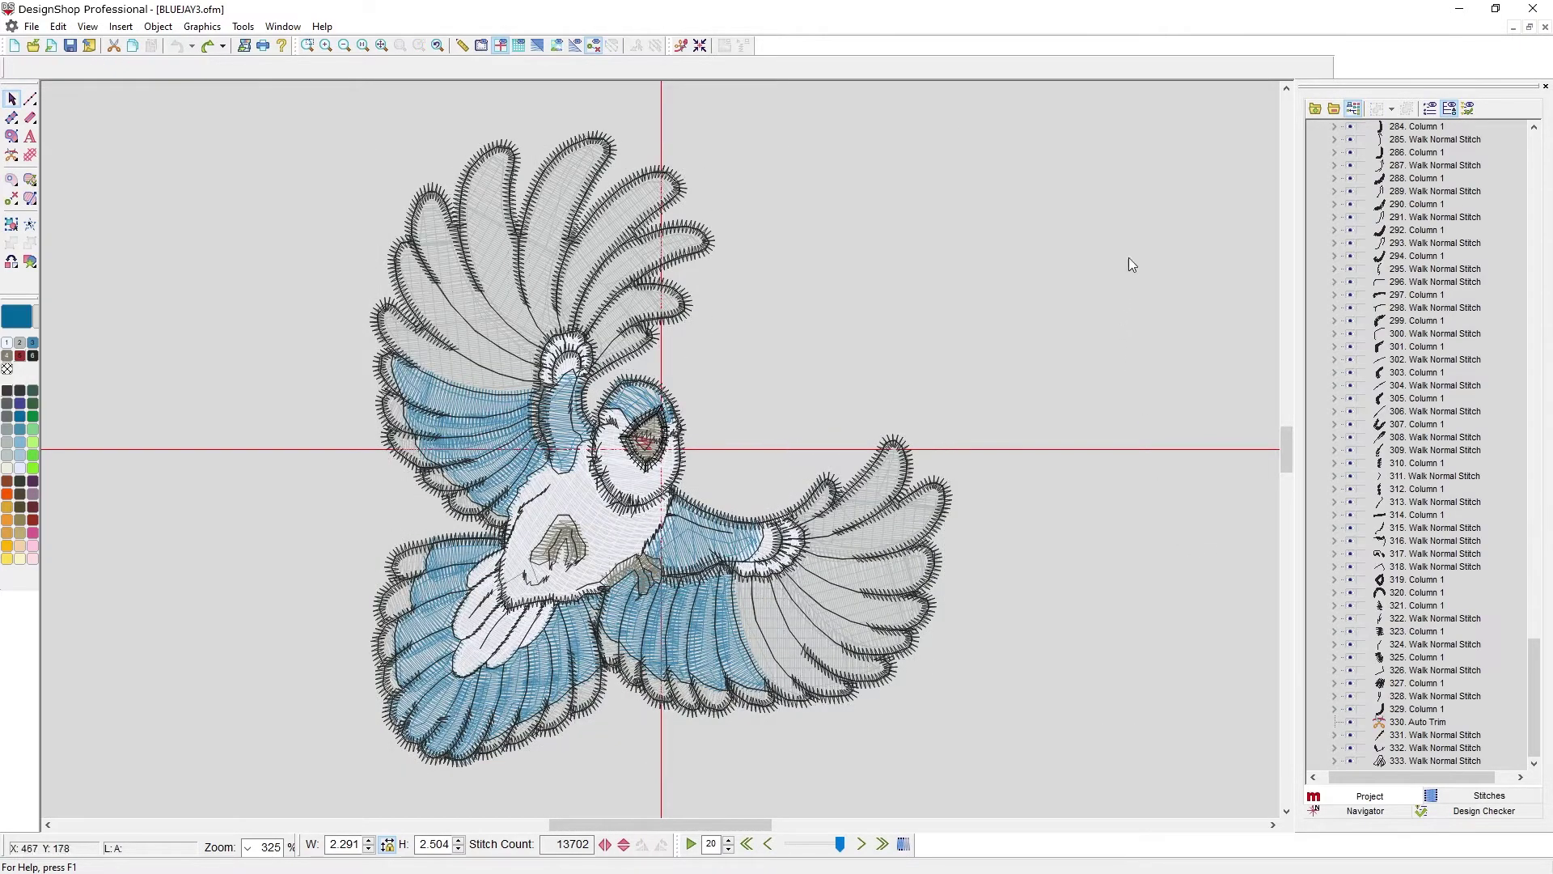
key("ctrl+a")
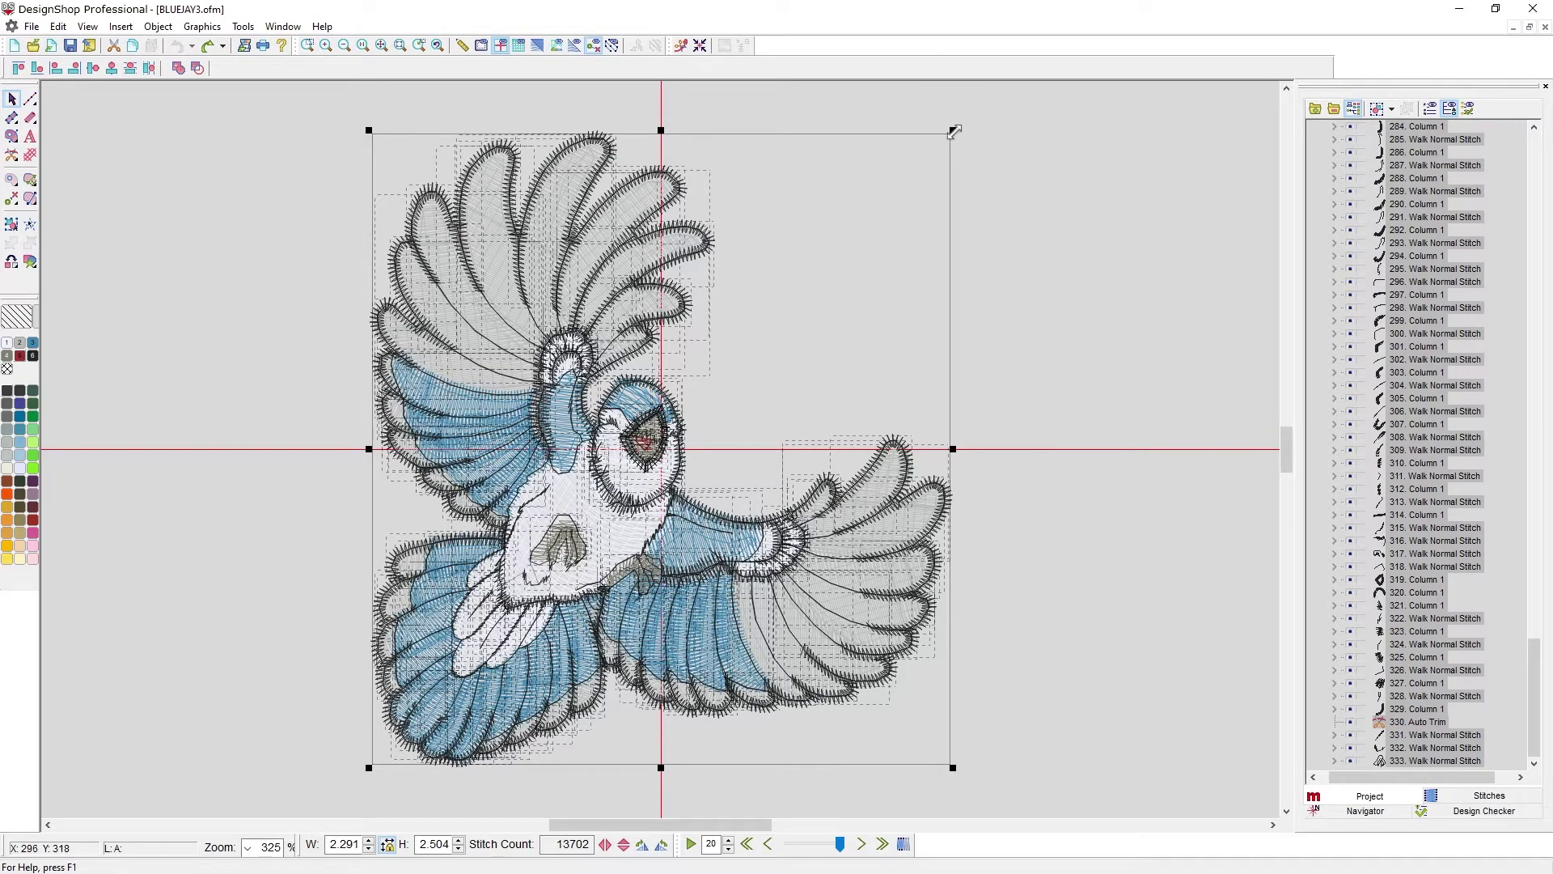
left_click_drag(953, 130, 1265, 95)
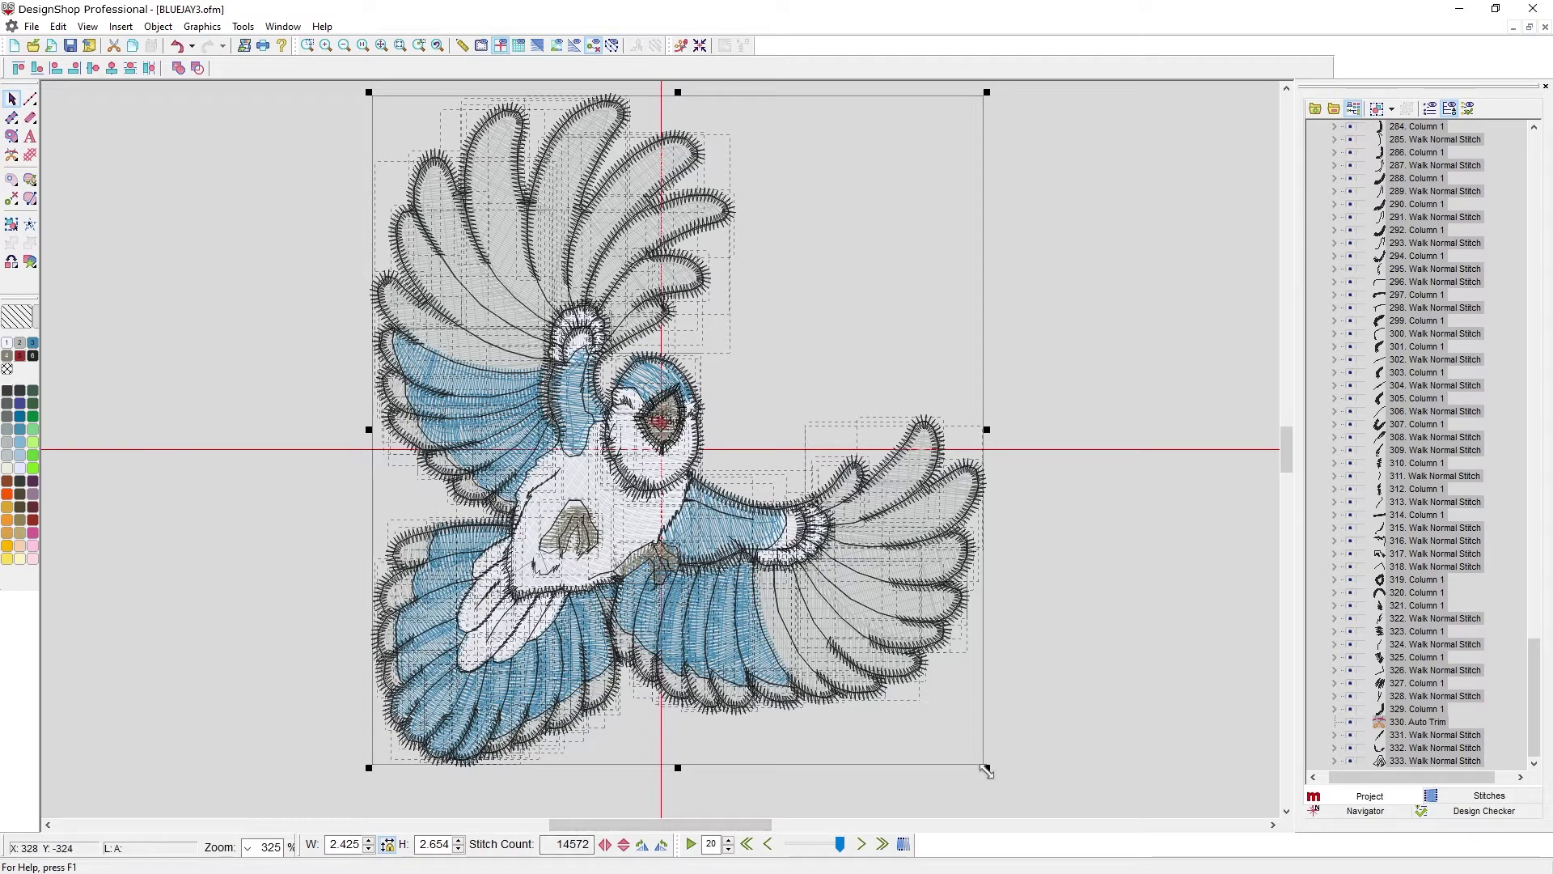
mouse_move(983, 770)
left_mouse_down()
mouse_move(929, 739)
mouse_move(749, 483)
left_mouse_up()
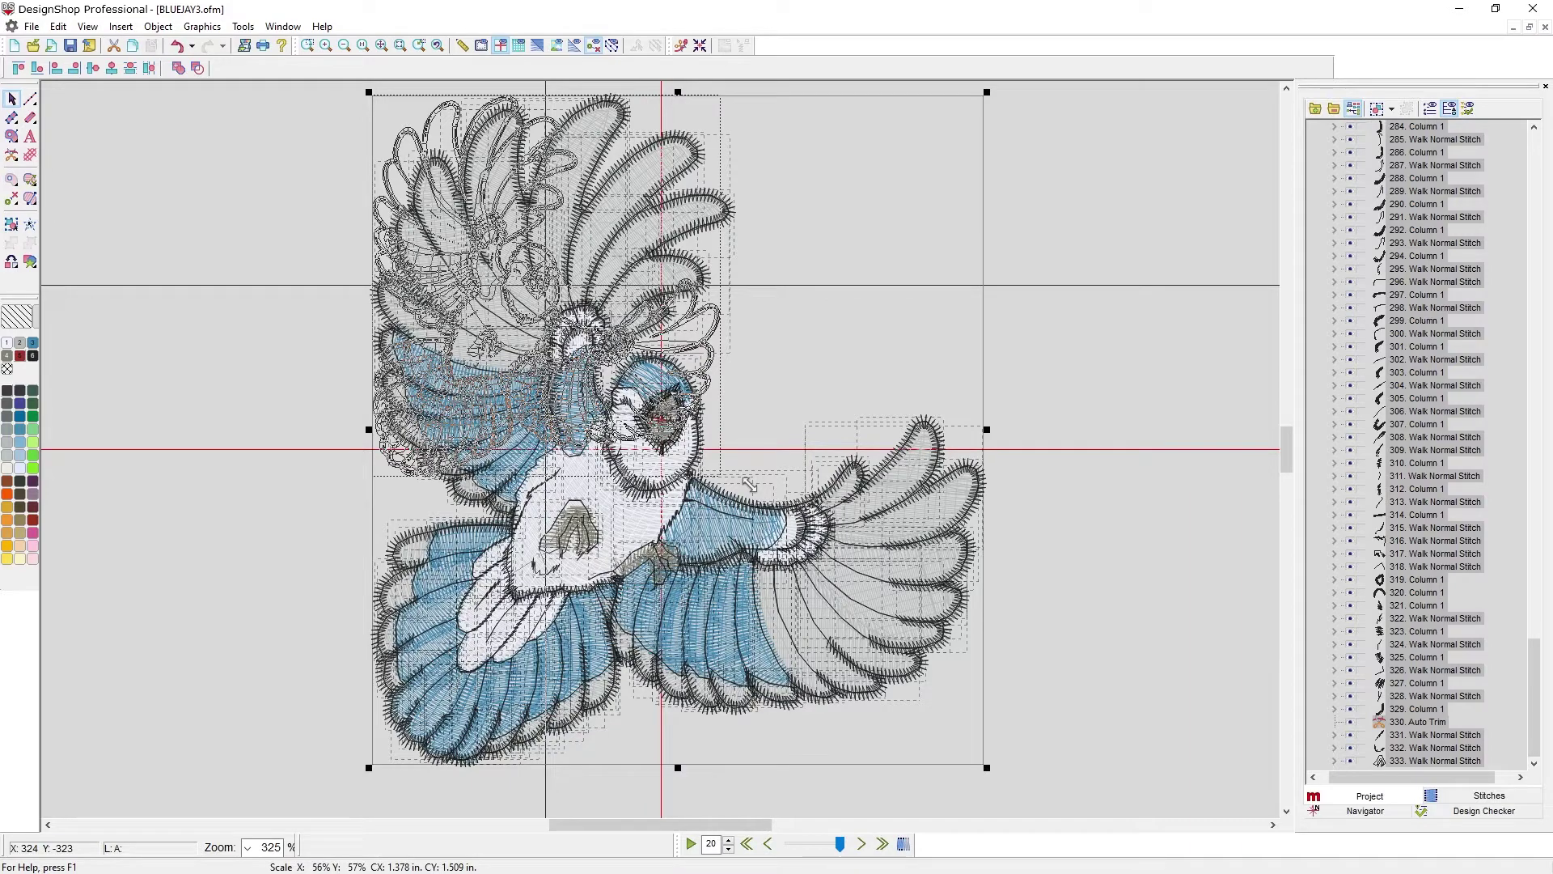
mouse_move(749, 483)
left_mouse_down()
mouse_move(731, 469)
mouse_move(753, 512)
left_mouse_up()
left_click_drag(886, 606, 905, 641)
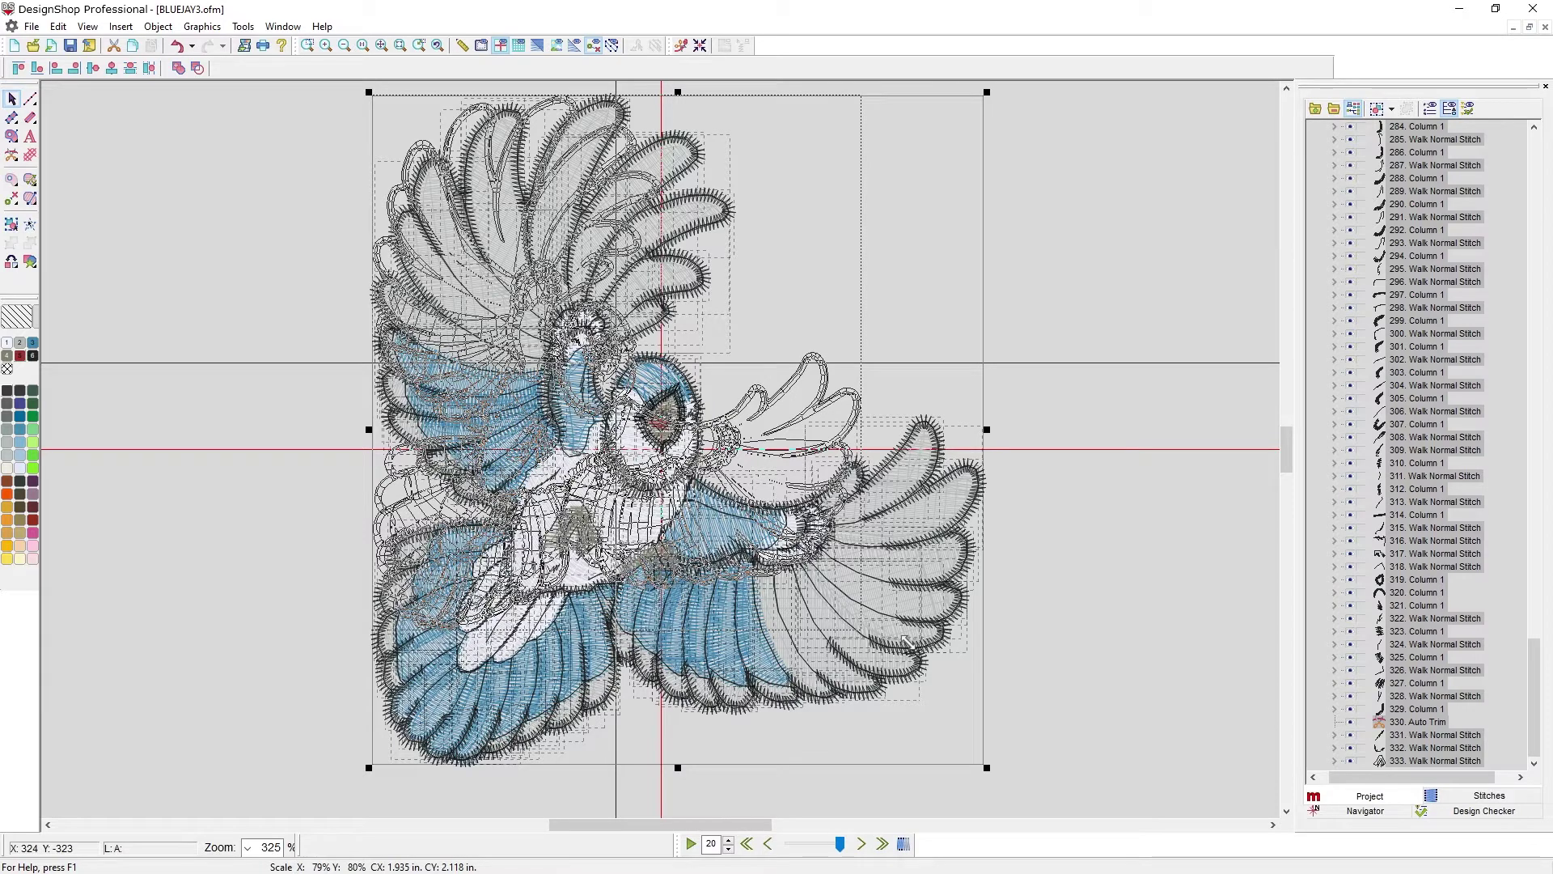
left_click_drag(904, 640, 906, 641)
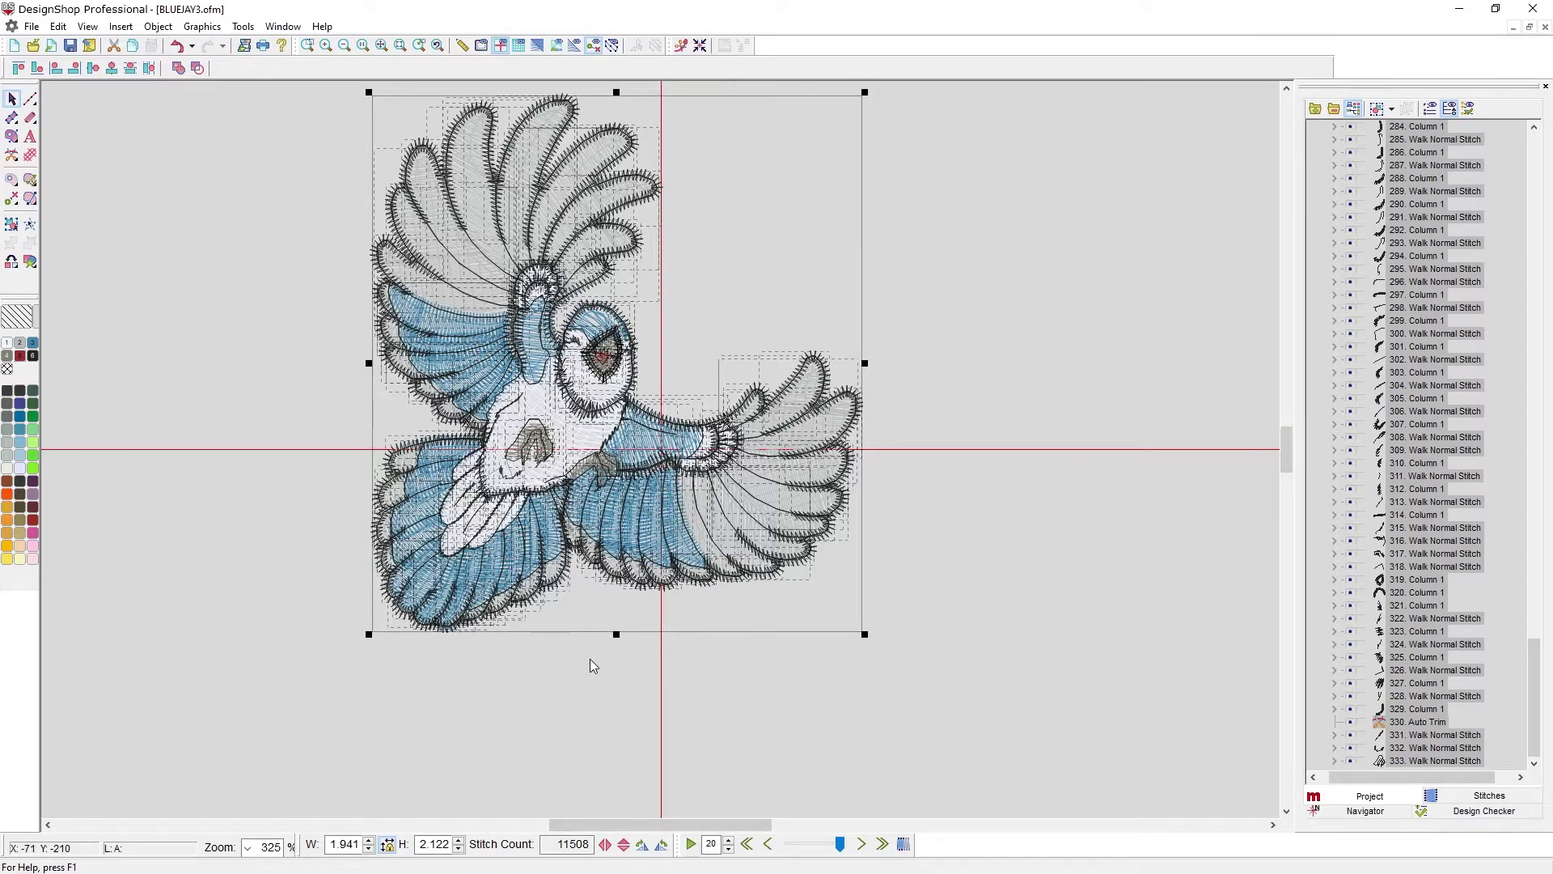
key("ctrl+z")
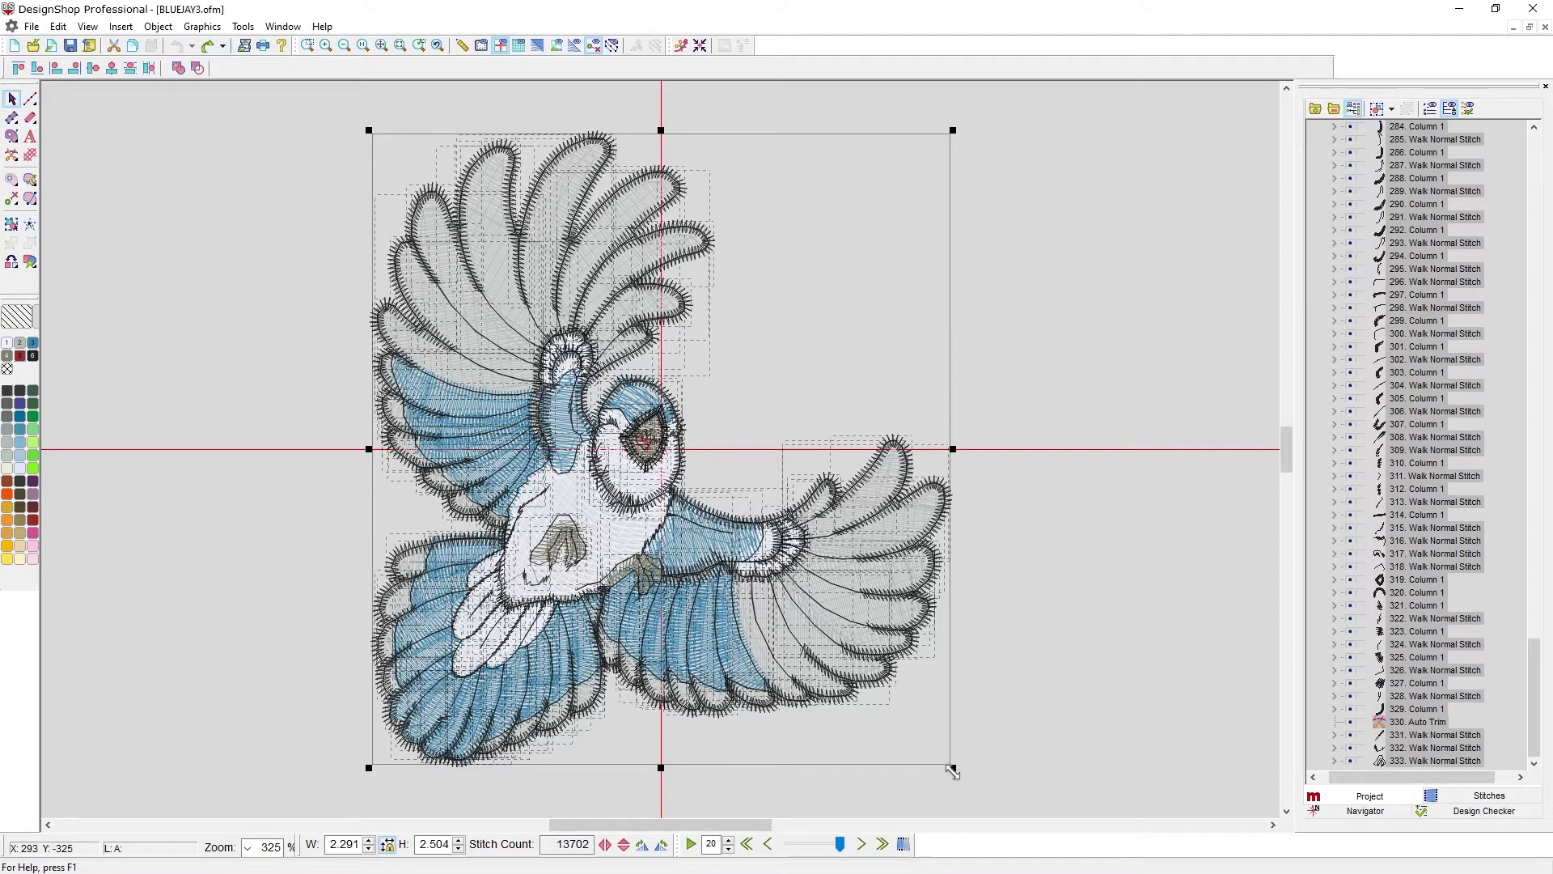
Enlarge the design to about 110% from its corner, then stretch it wider to 2.559 × 2.807
left_click_drag(953, 769, 1253, 806)
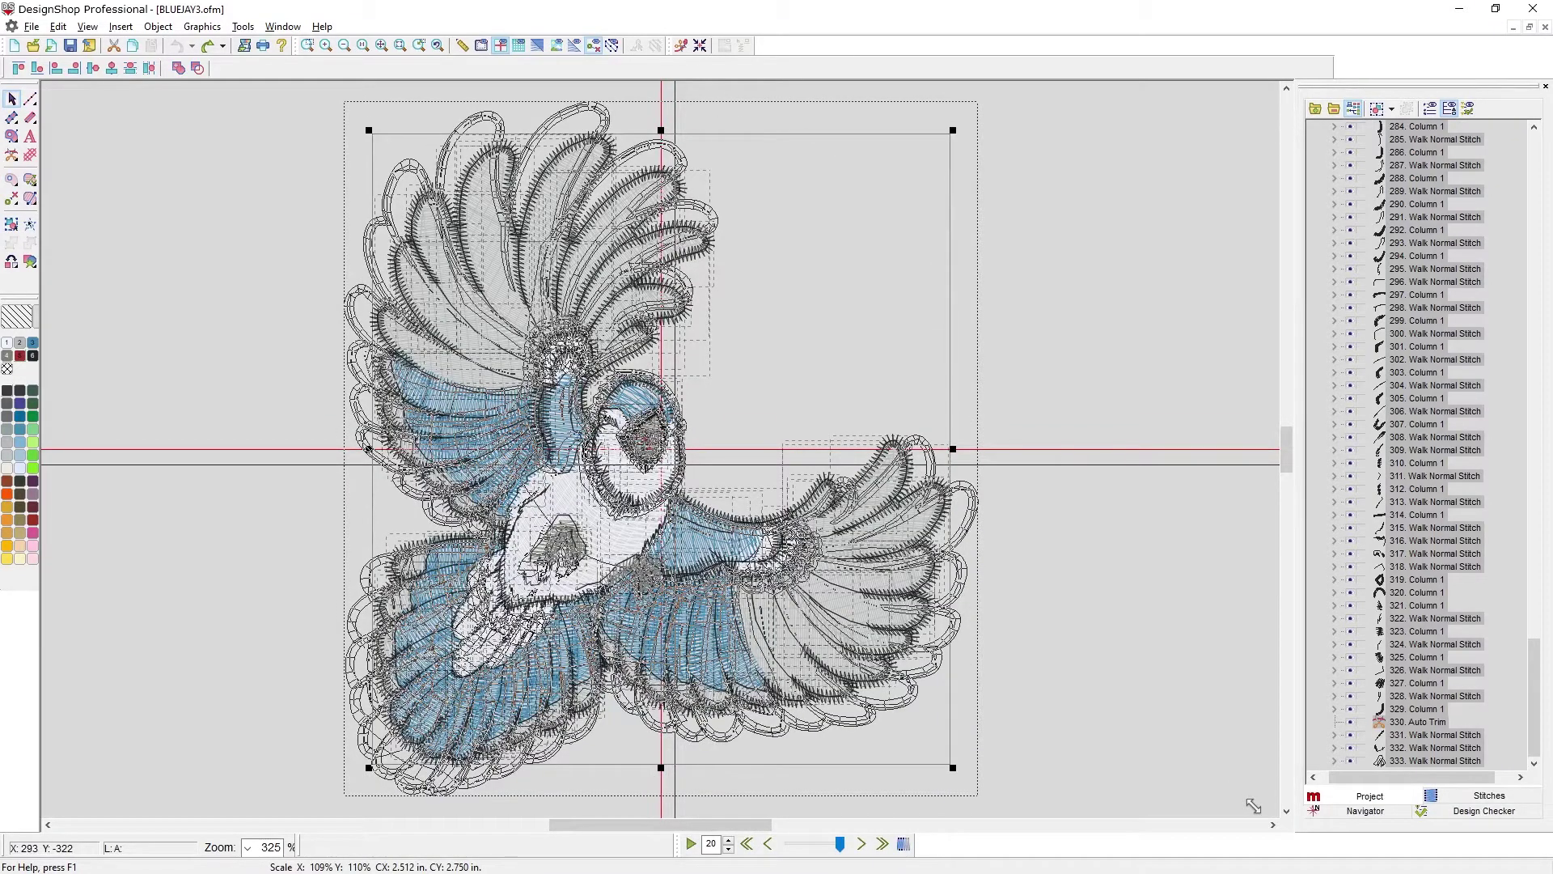
left_click_drag(1253, 806, 1253, 806)
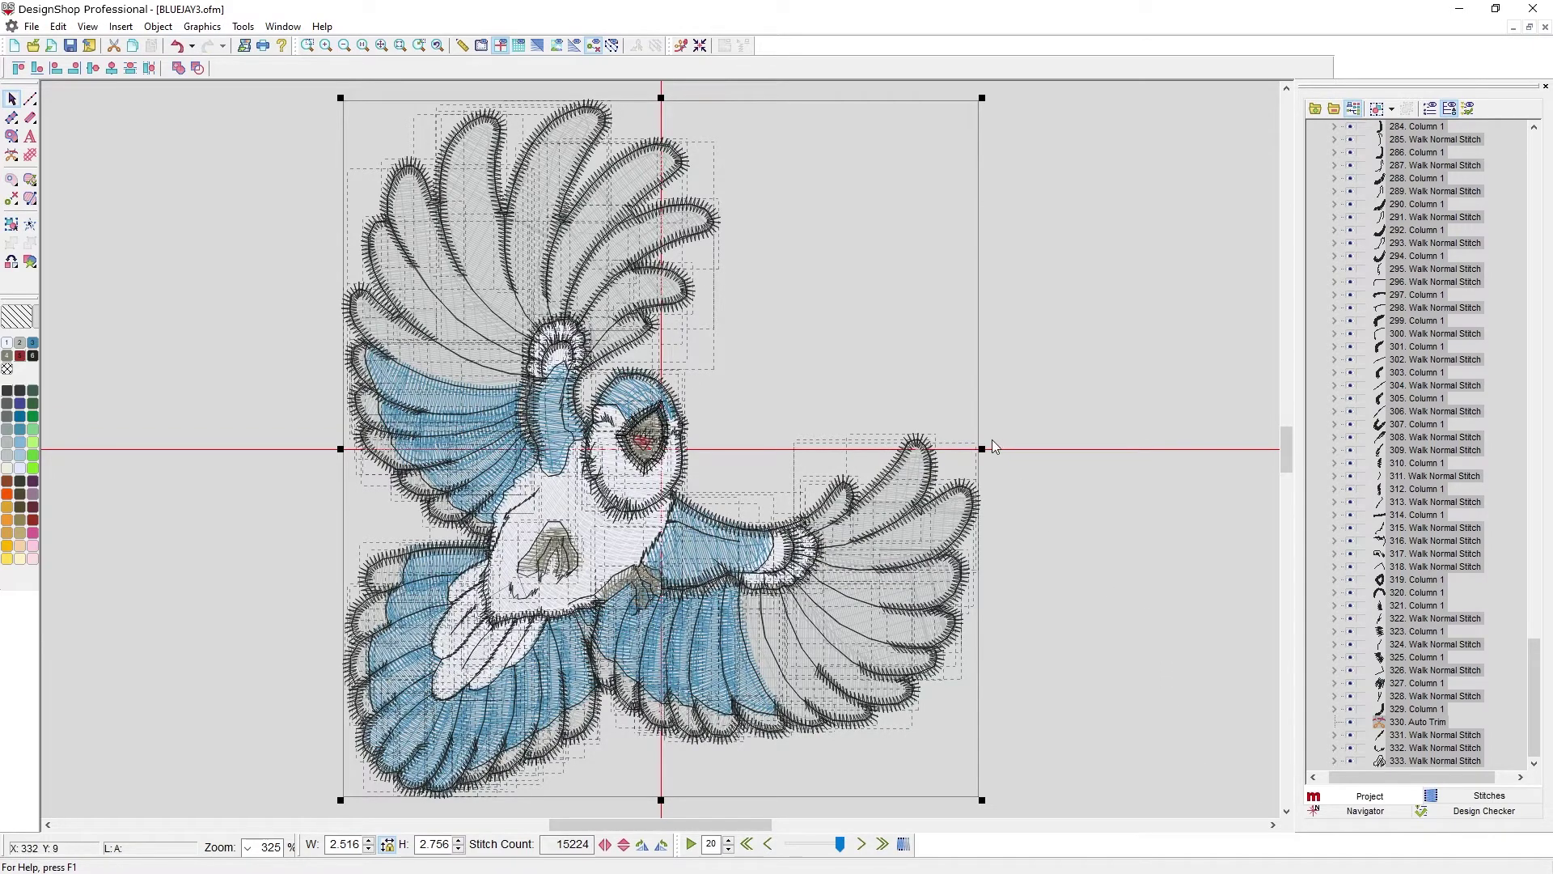
left_click_drag(981, 450, 995, 514)
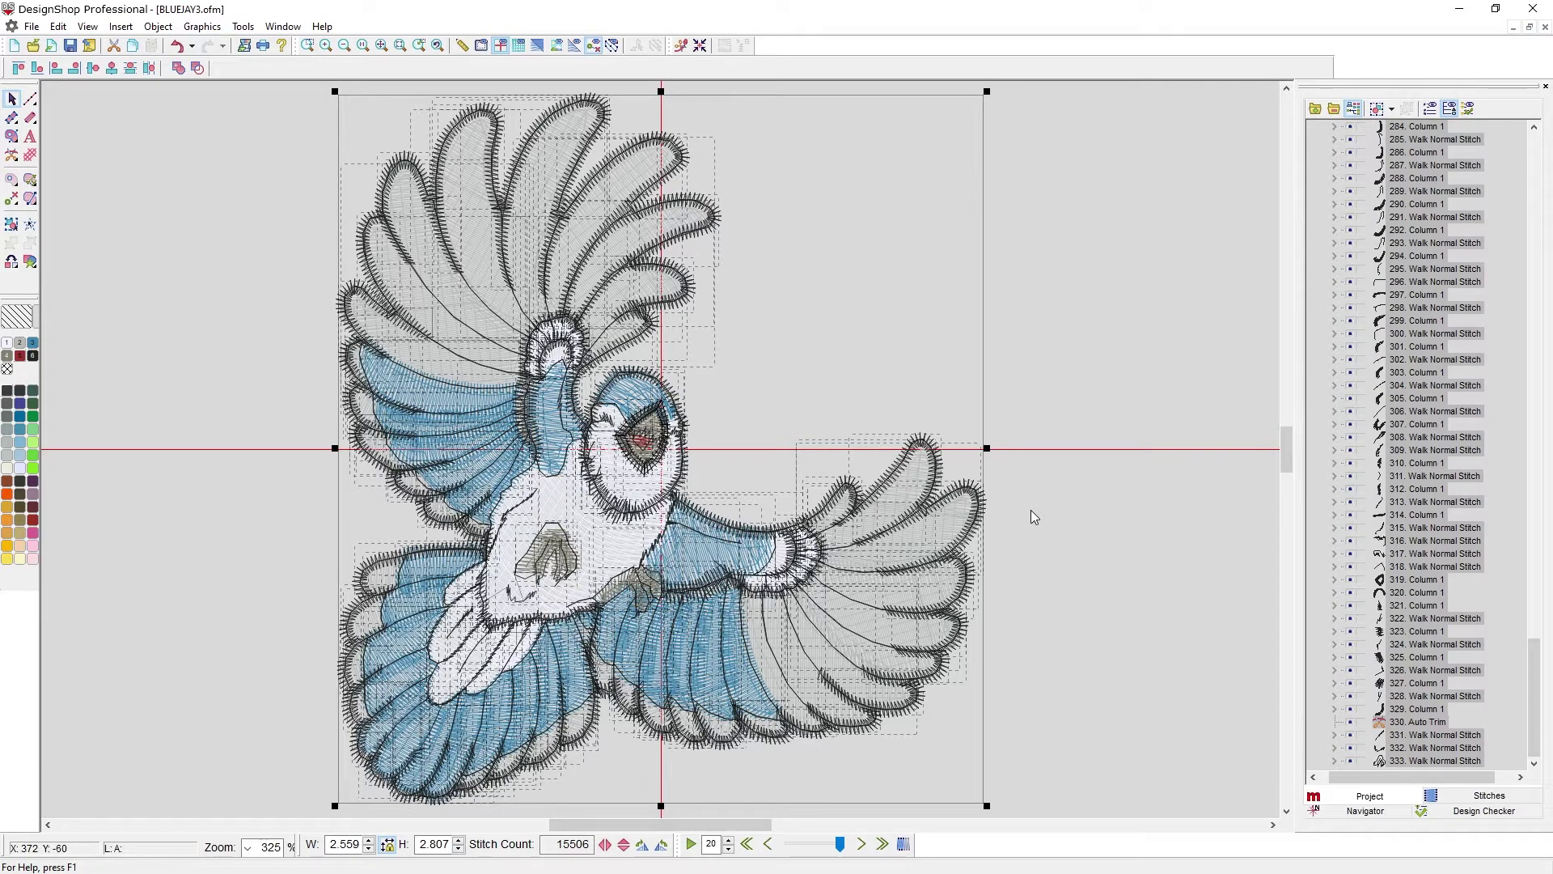
Set the design's height to 2.000 in the status bar and lock its proportions
double_click(432, 843)
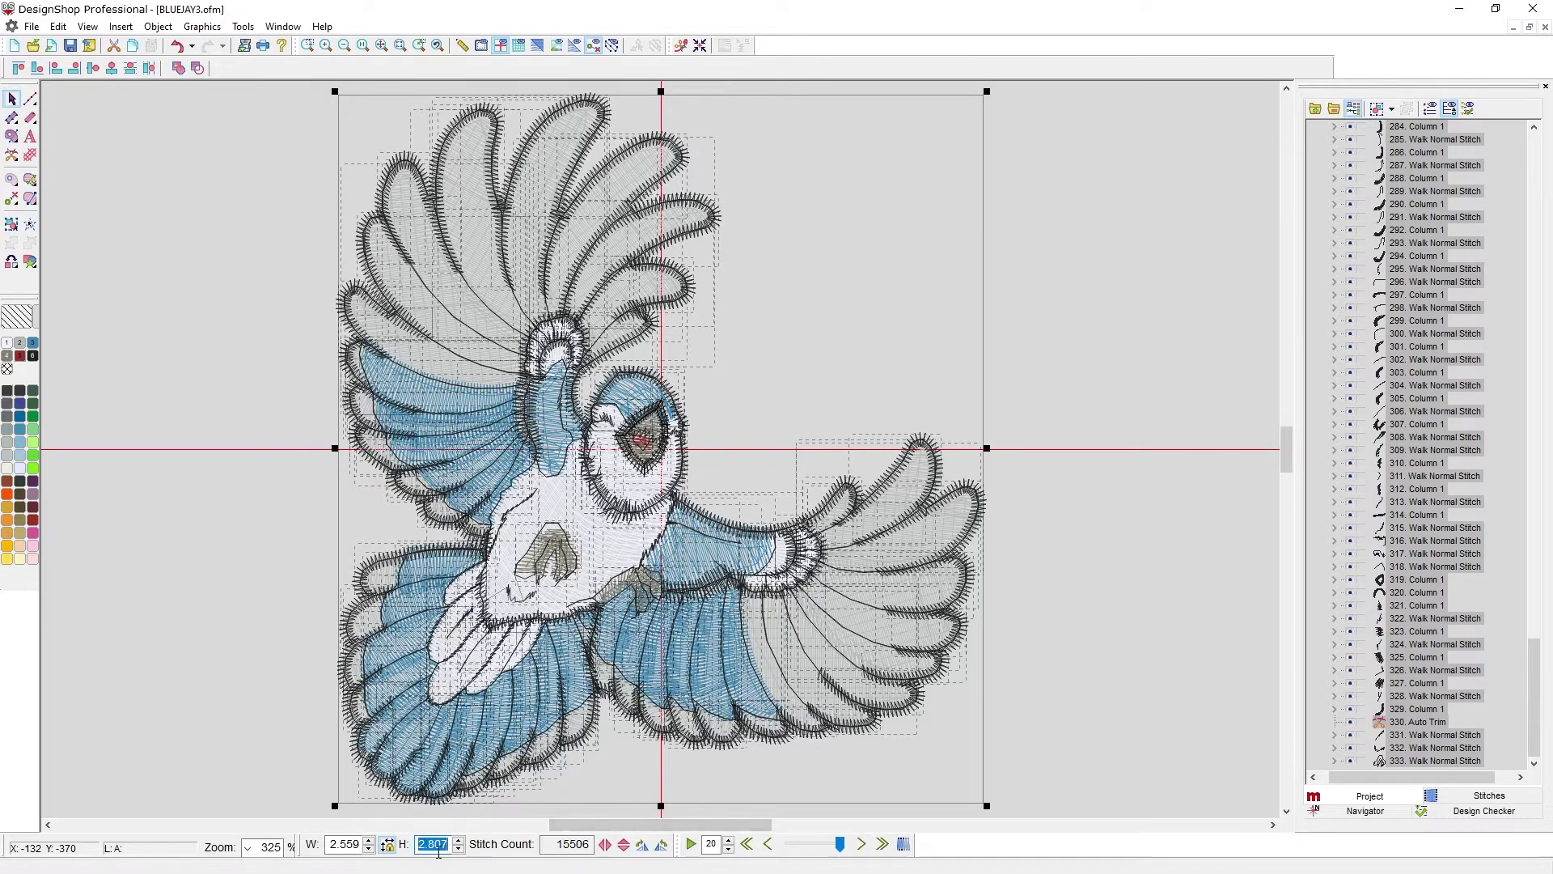
type("2")
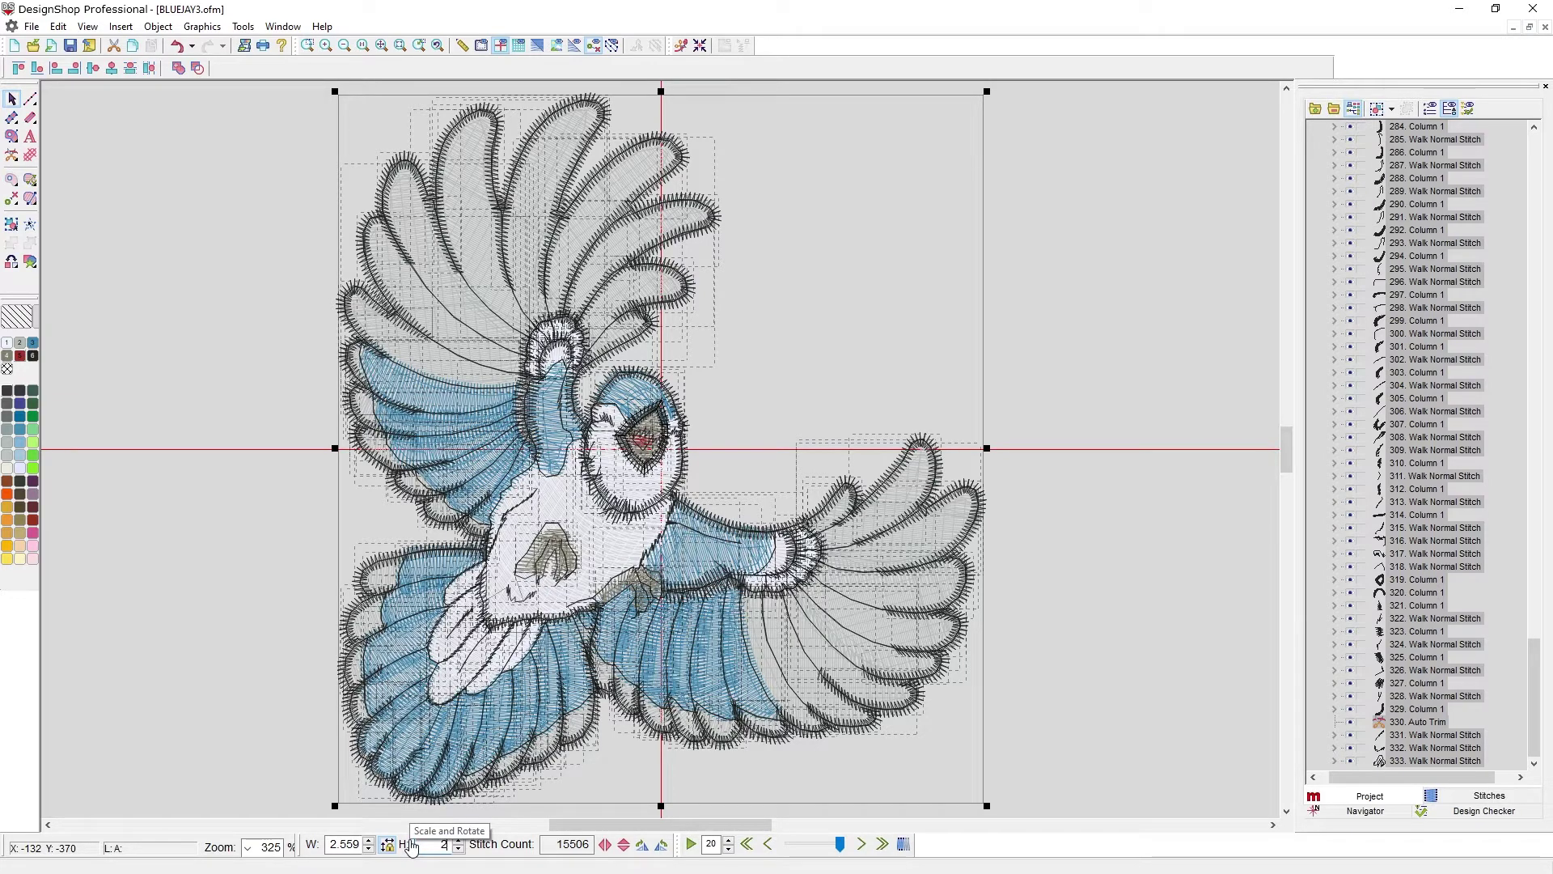
key("Return")
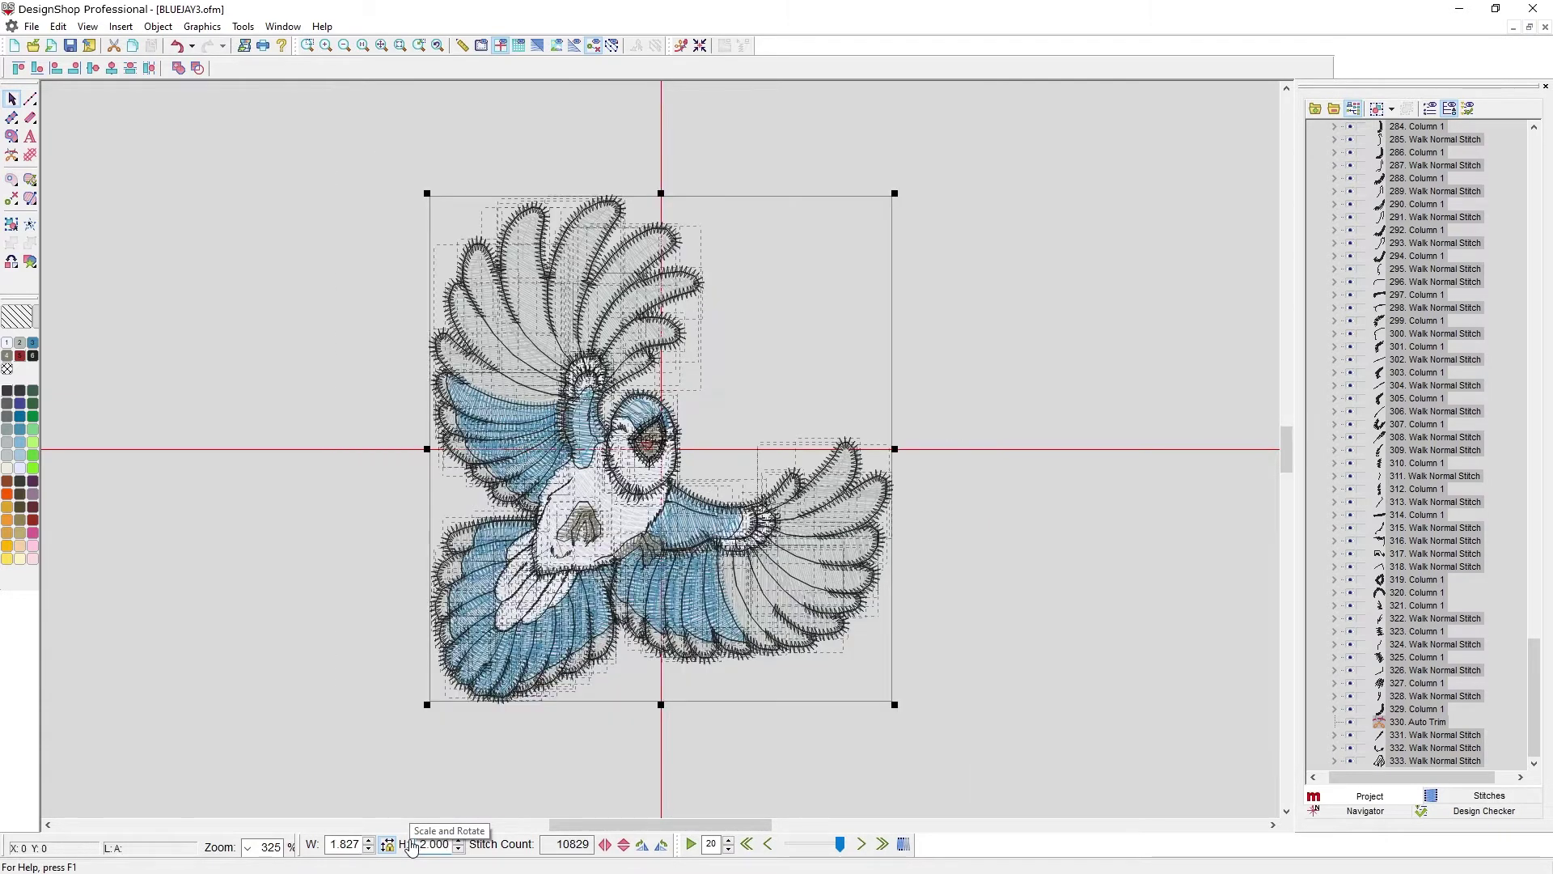
left_click(437, 843)
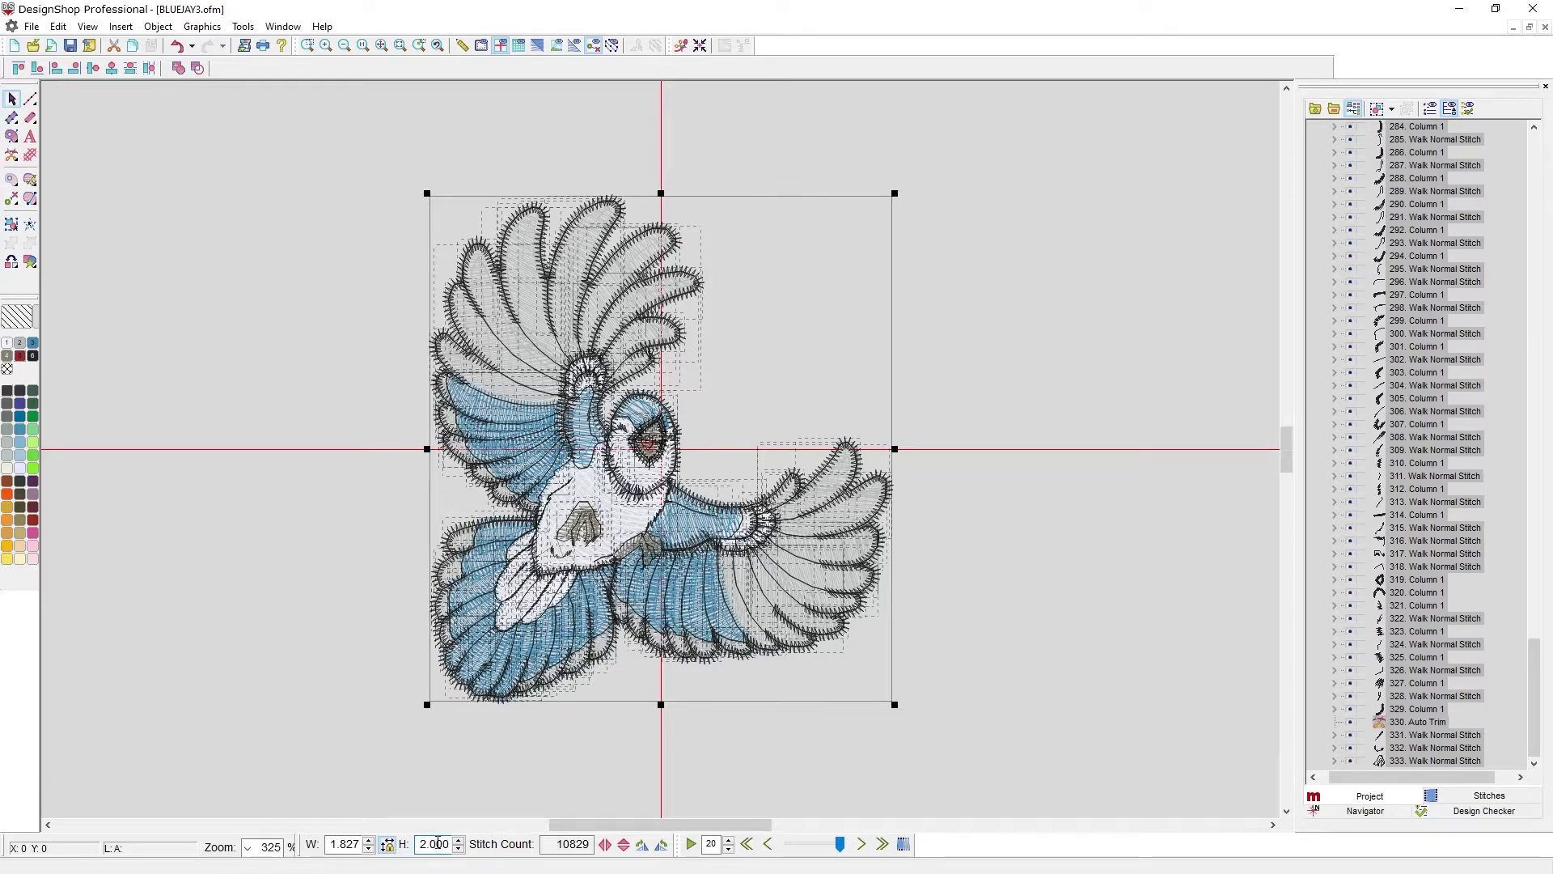
Scale the design proportionally by 120% to 2.189 × 2.398 in the Scale popup
left_click(388, 845)
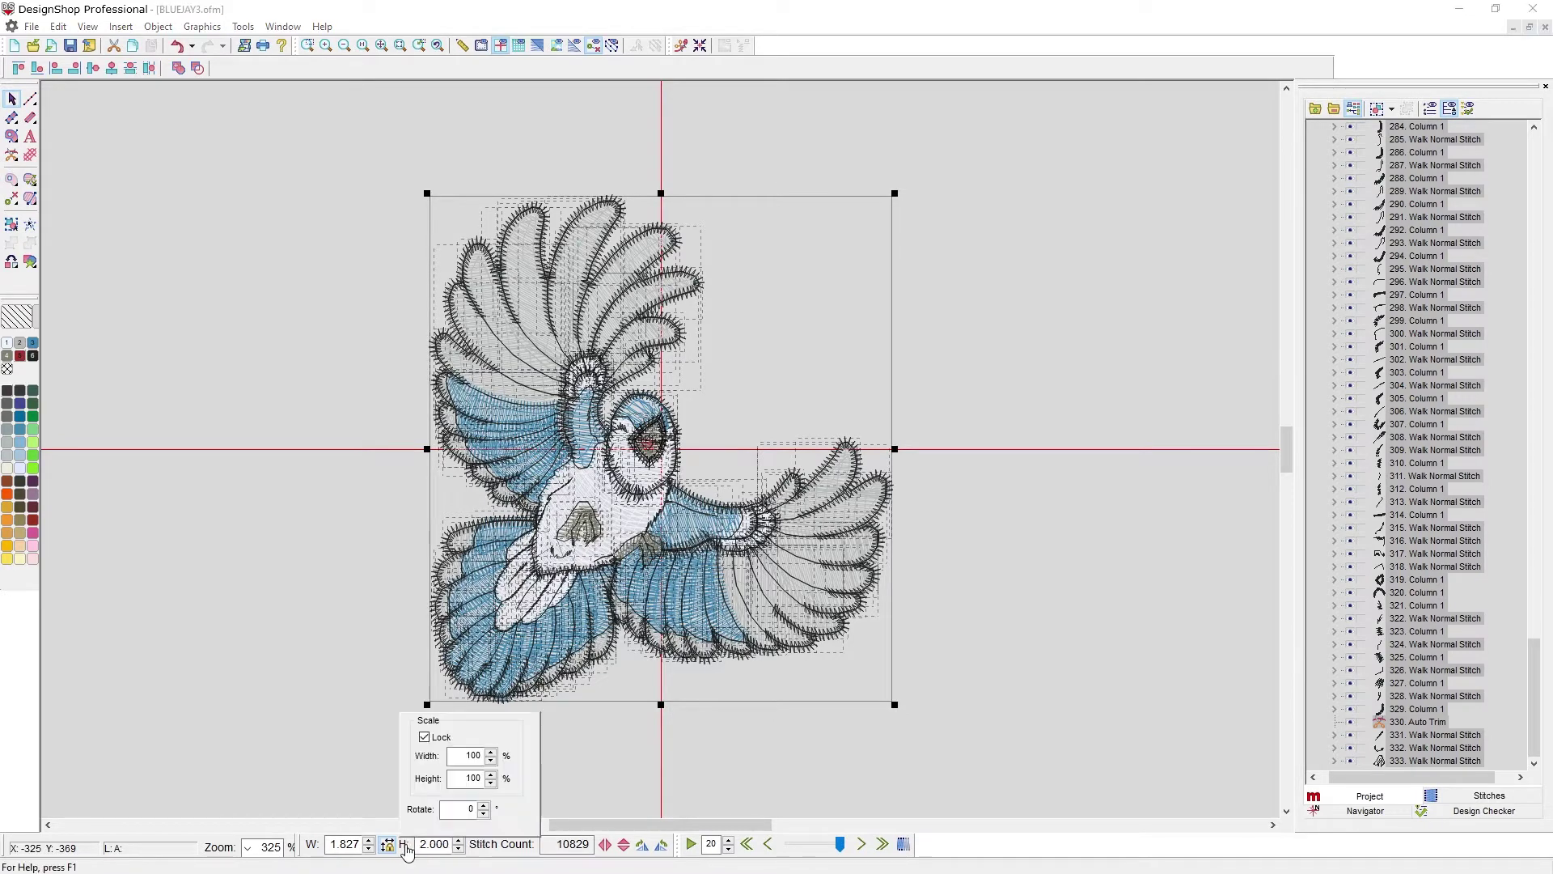
double_click(465, 758)
left_click(466, 778)
key("Return")
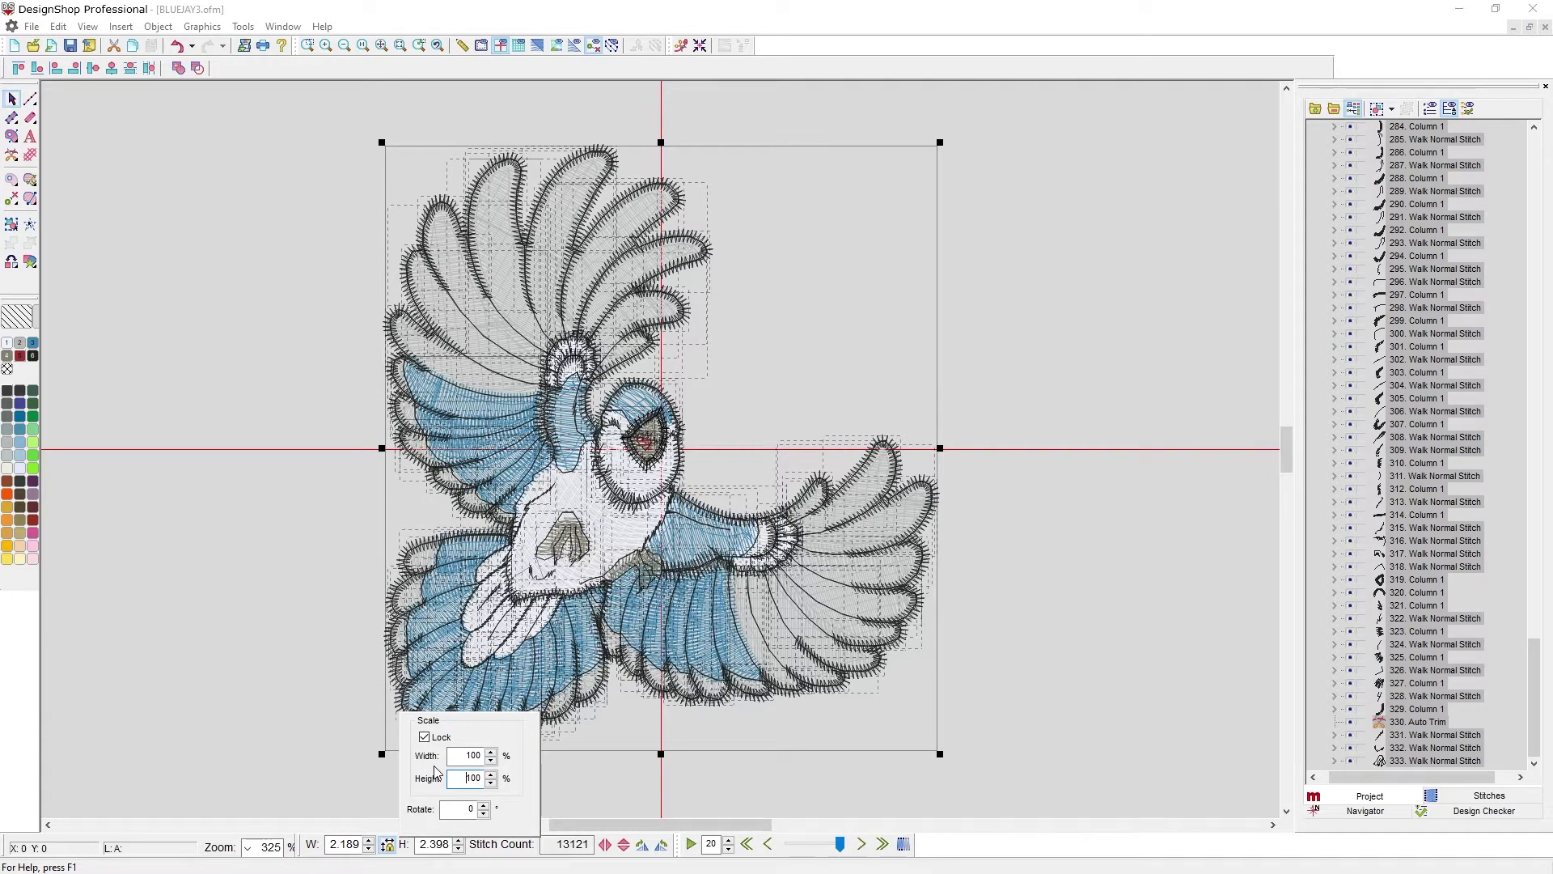
right_click(818, 272)
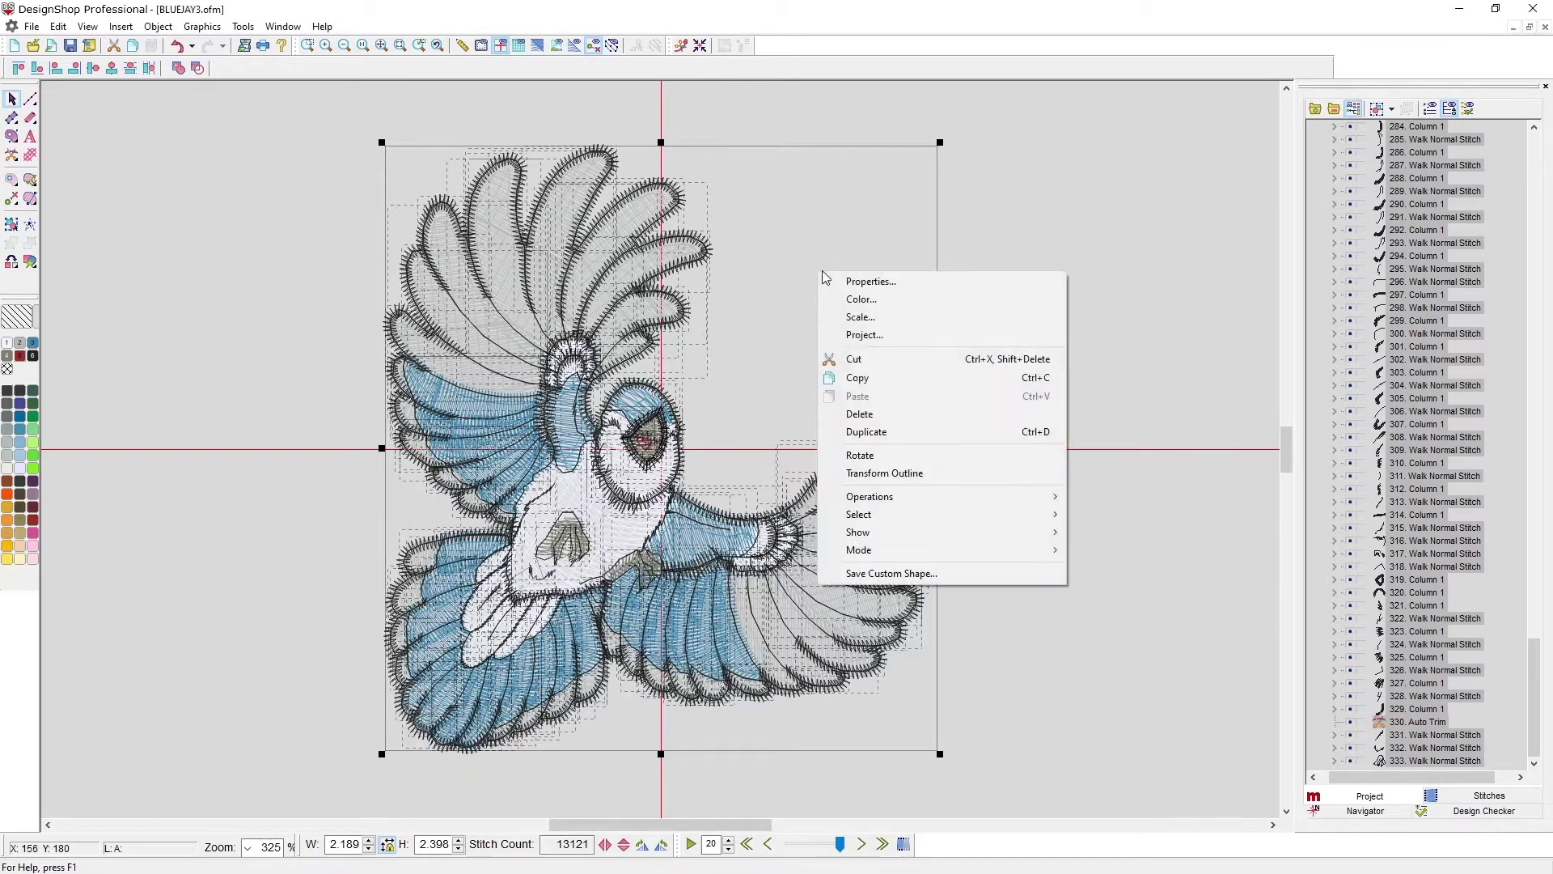
left_click(859, 316)
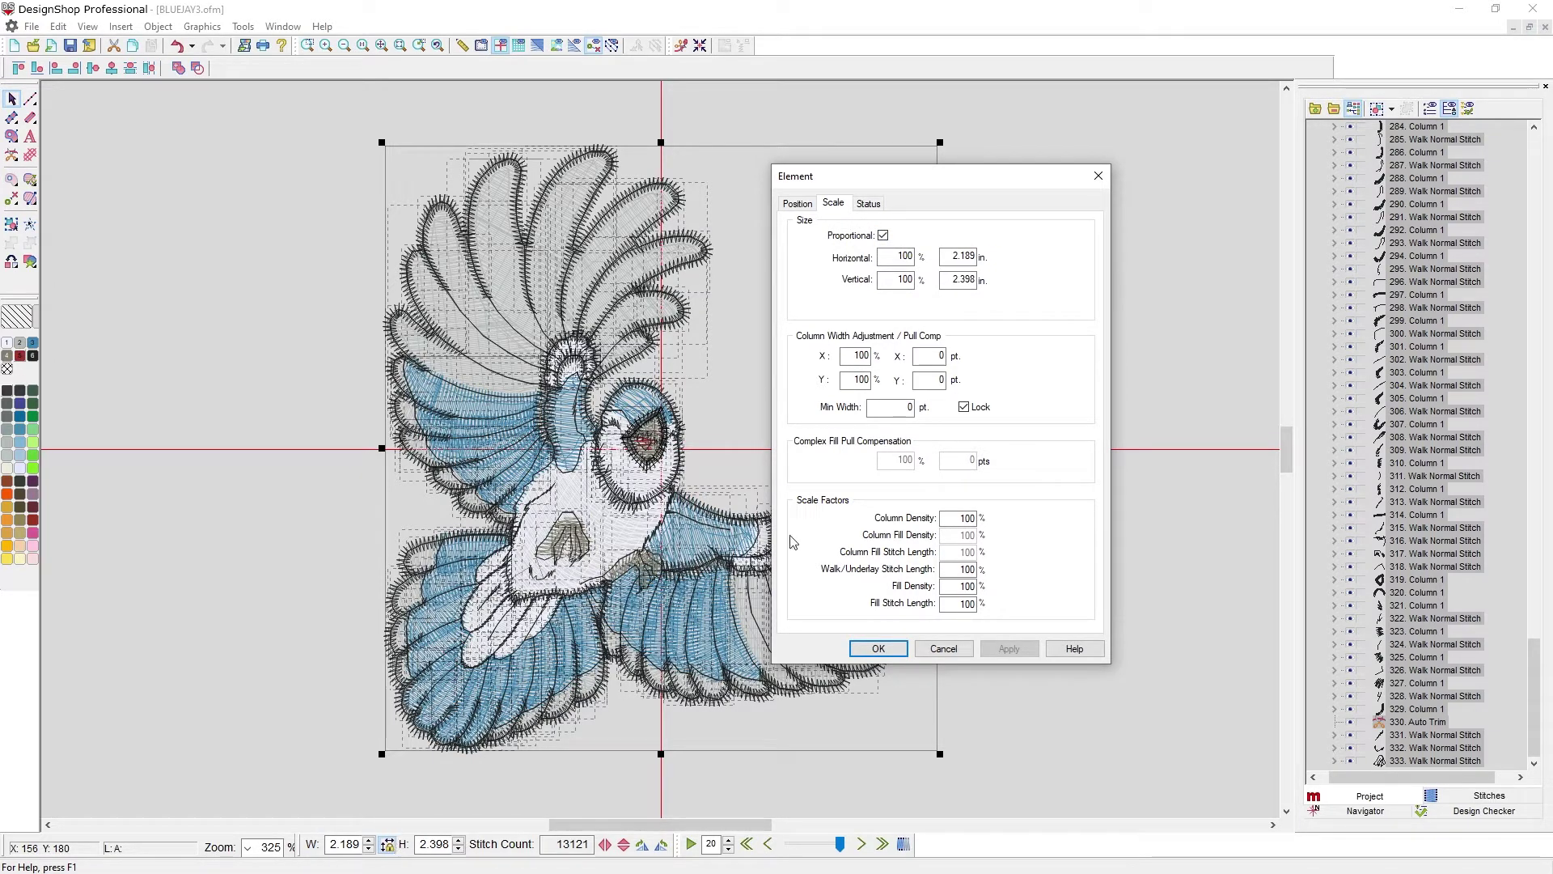
left_click(878, 649)
Open the design's Object Properties and show the Scale page in its tree
right_click(792, 357)
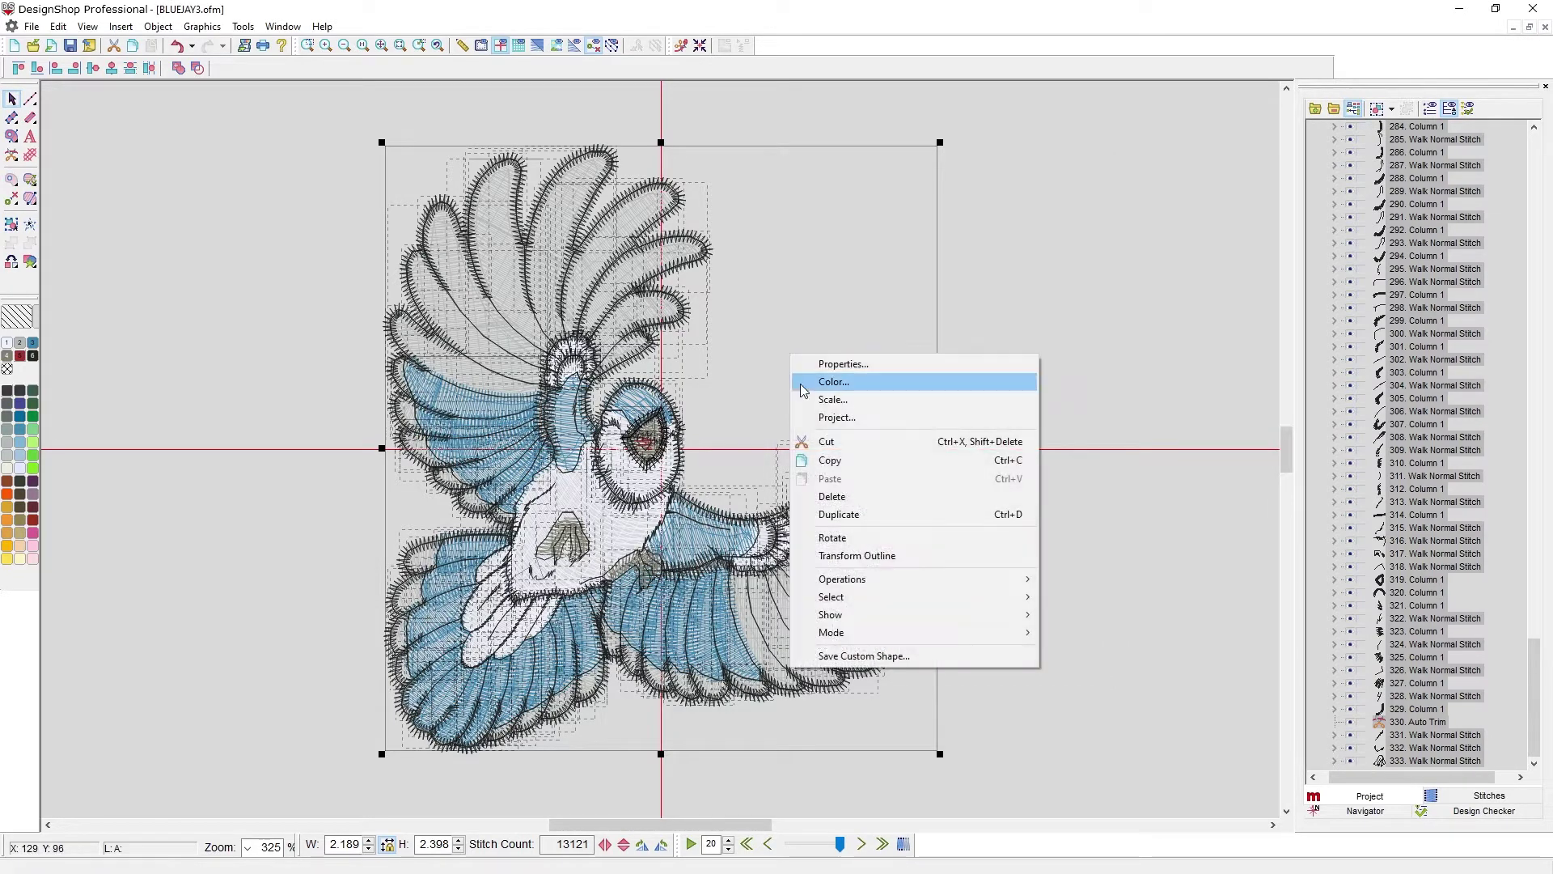
left_click(804, 366)
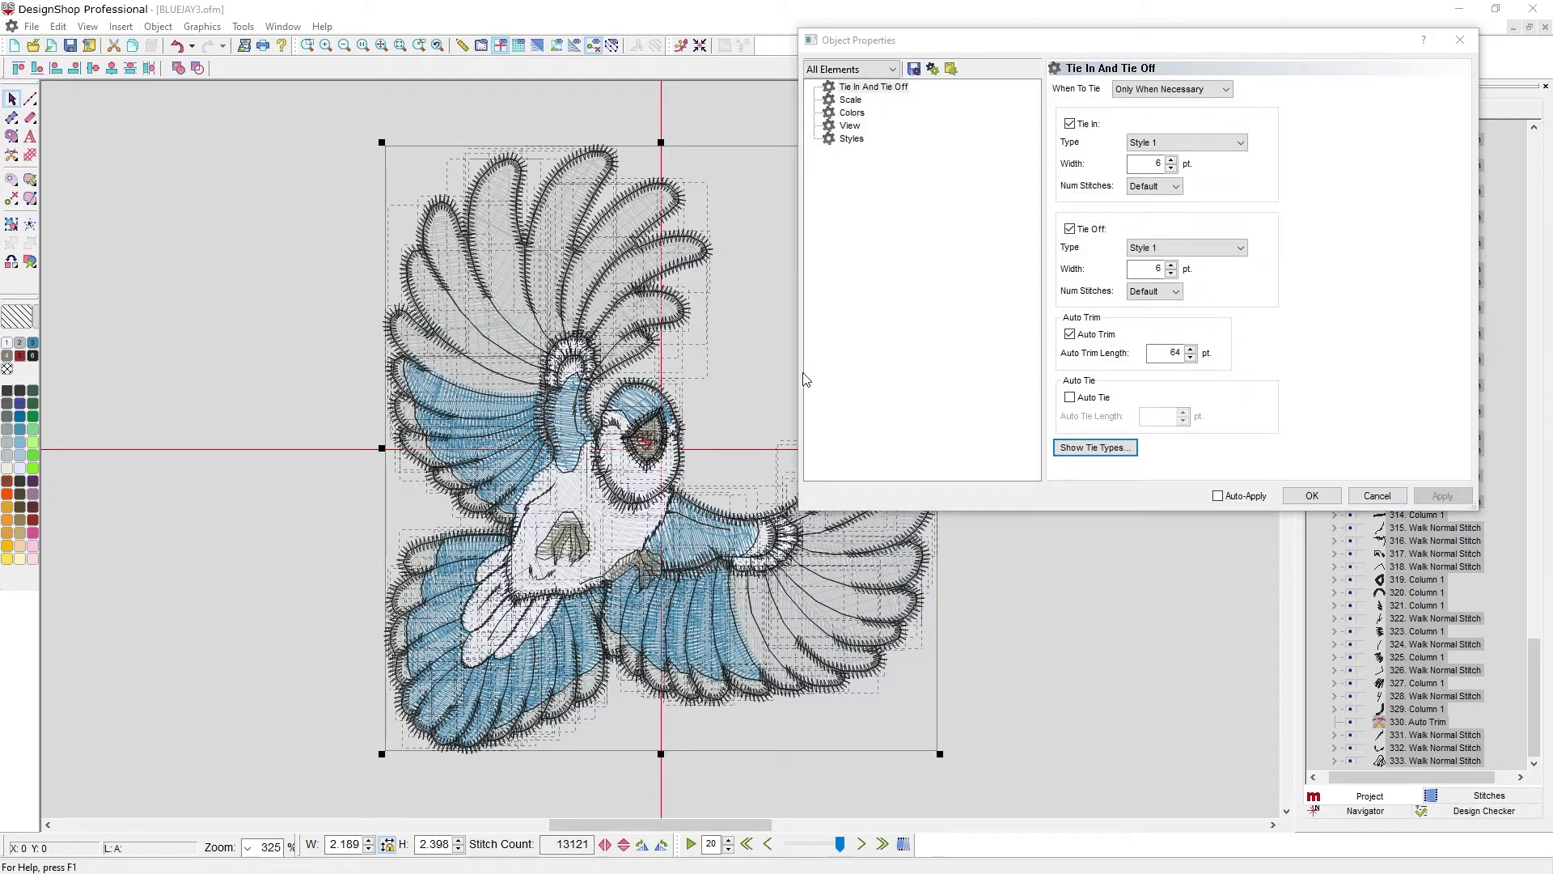
left_click(851, 100)
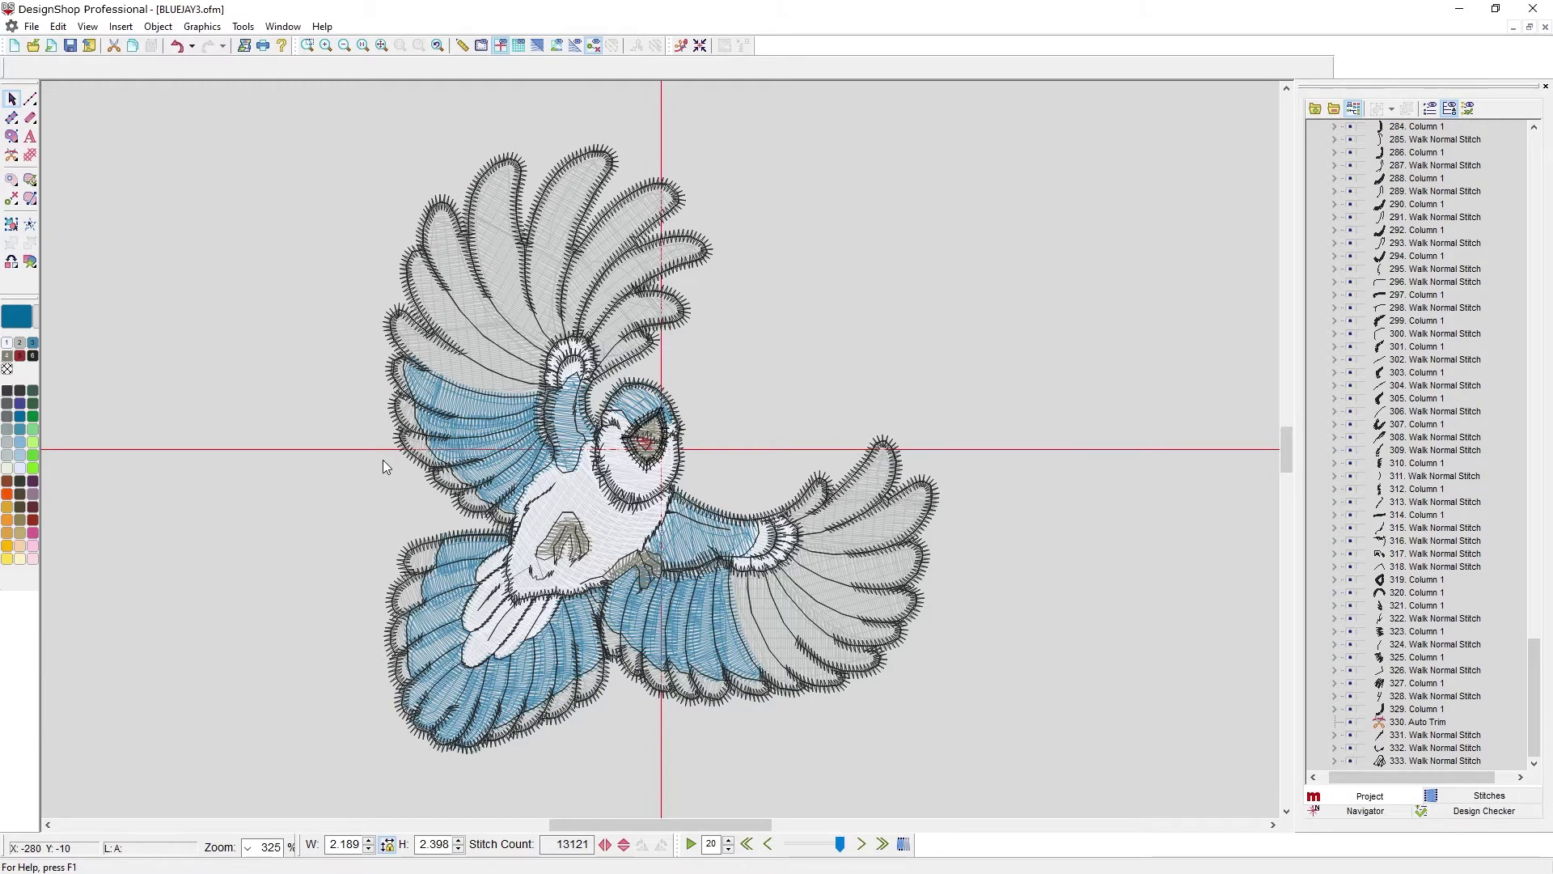
Select all objects and switch the selection to rotate handles with the centre pivot
key("ctrl+a")
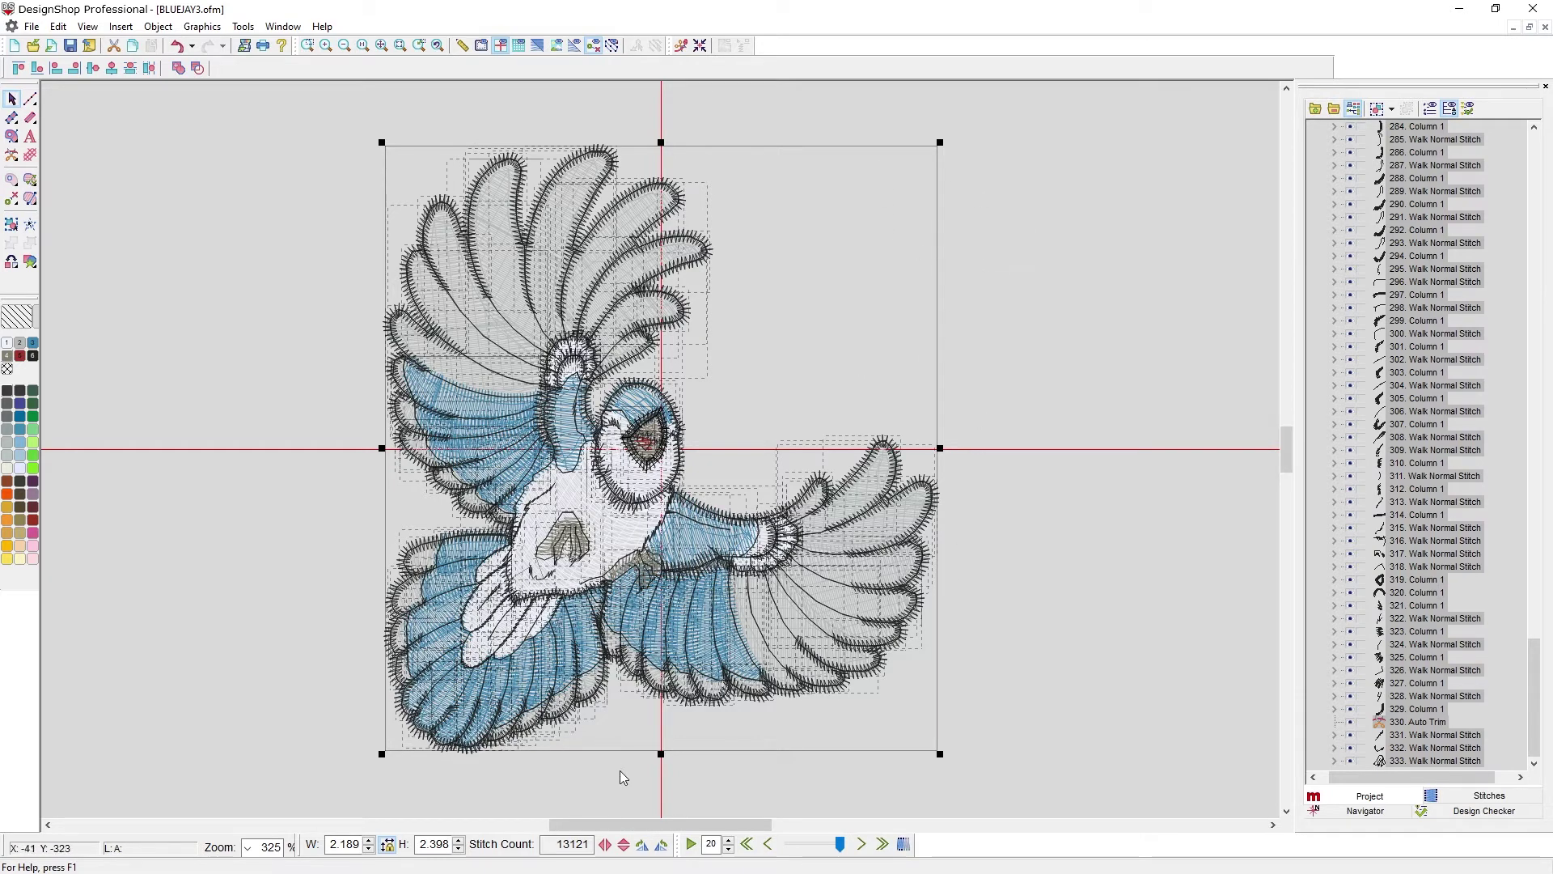
left_click(825, 330)
left_click_drag(949, 138, 1098, 417)
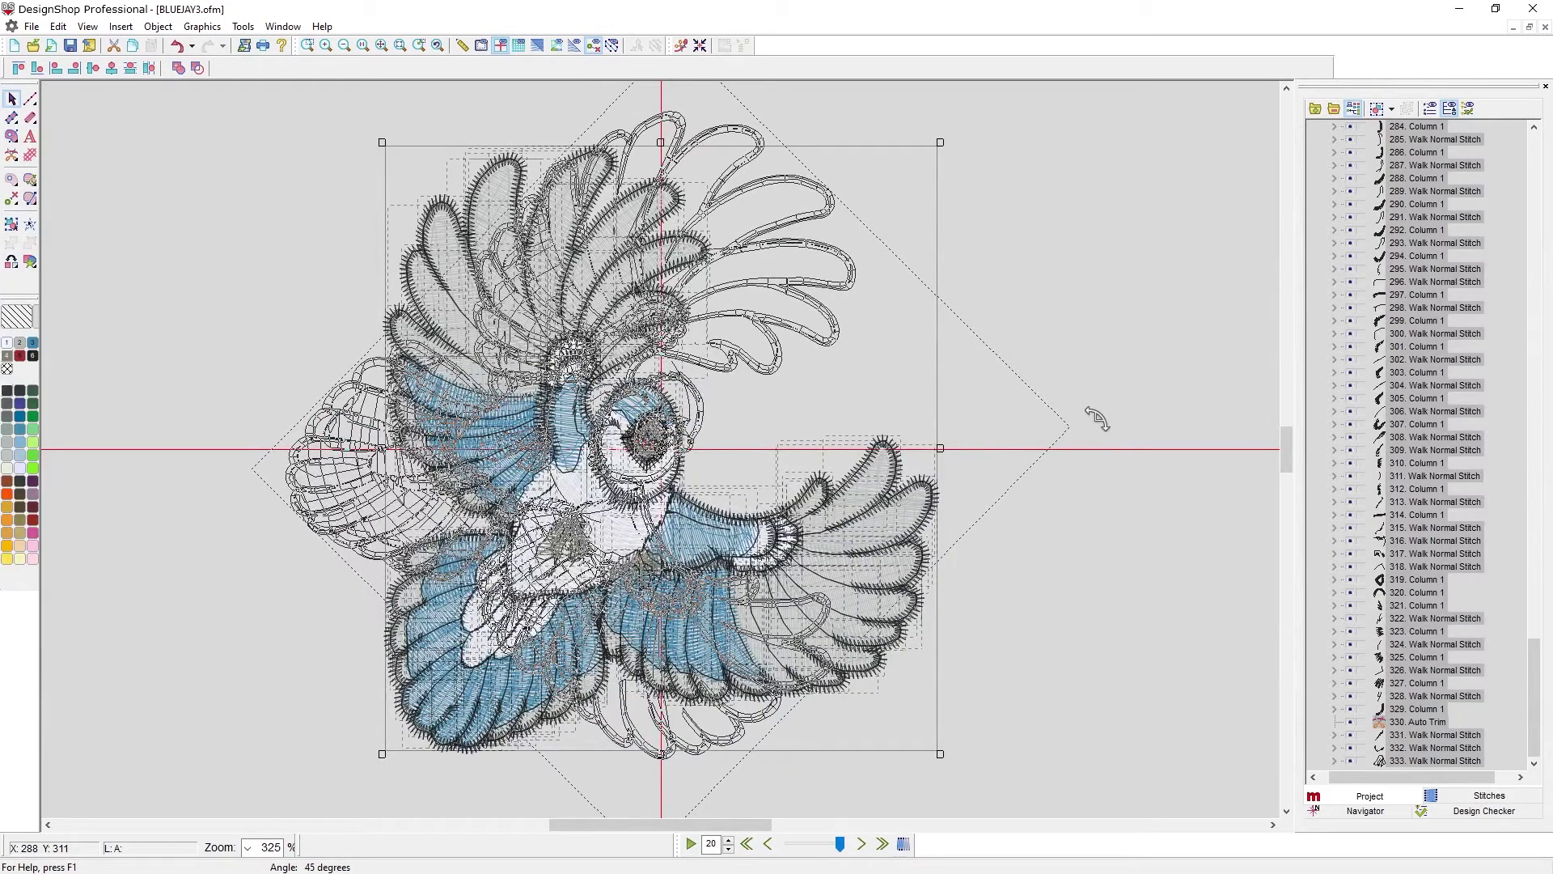
left_click_drag(1098, 417, 1094, 420)
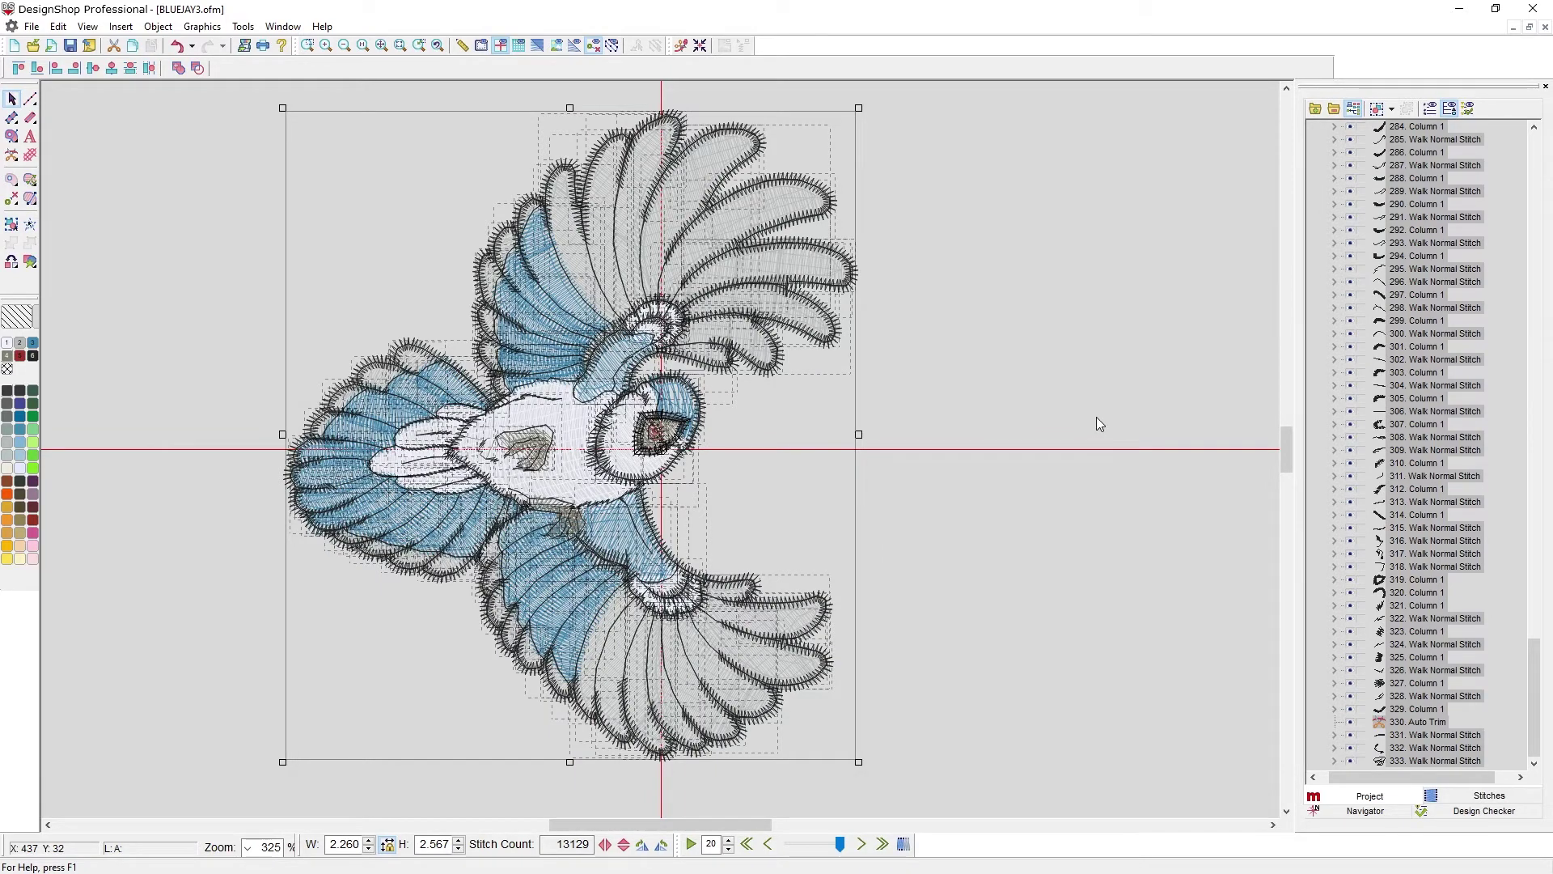
key("ctrl+z")
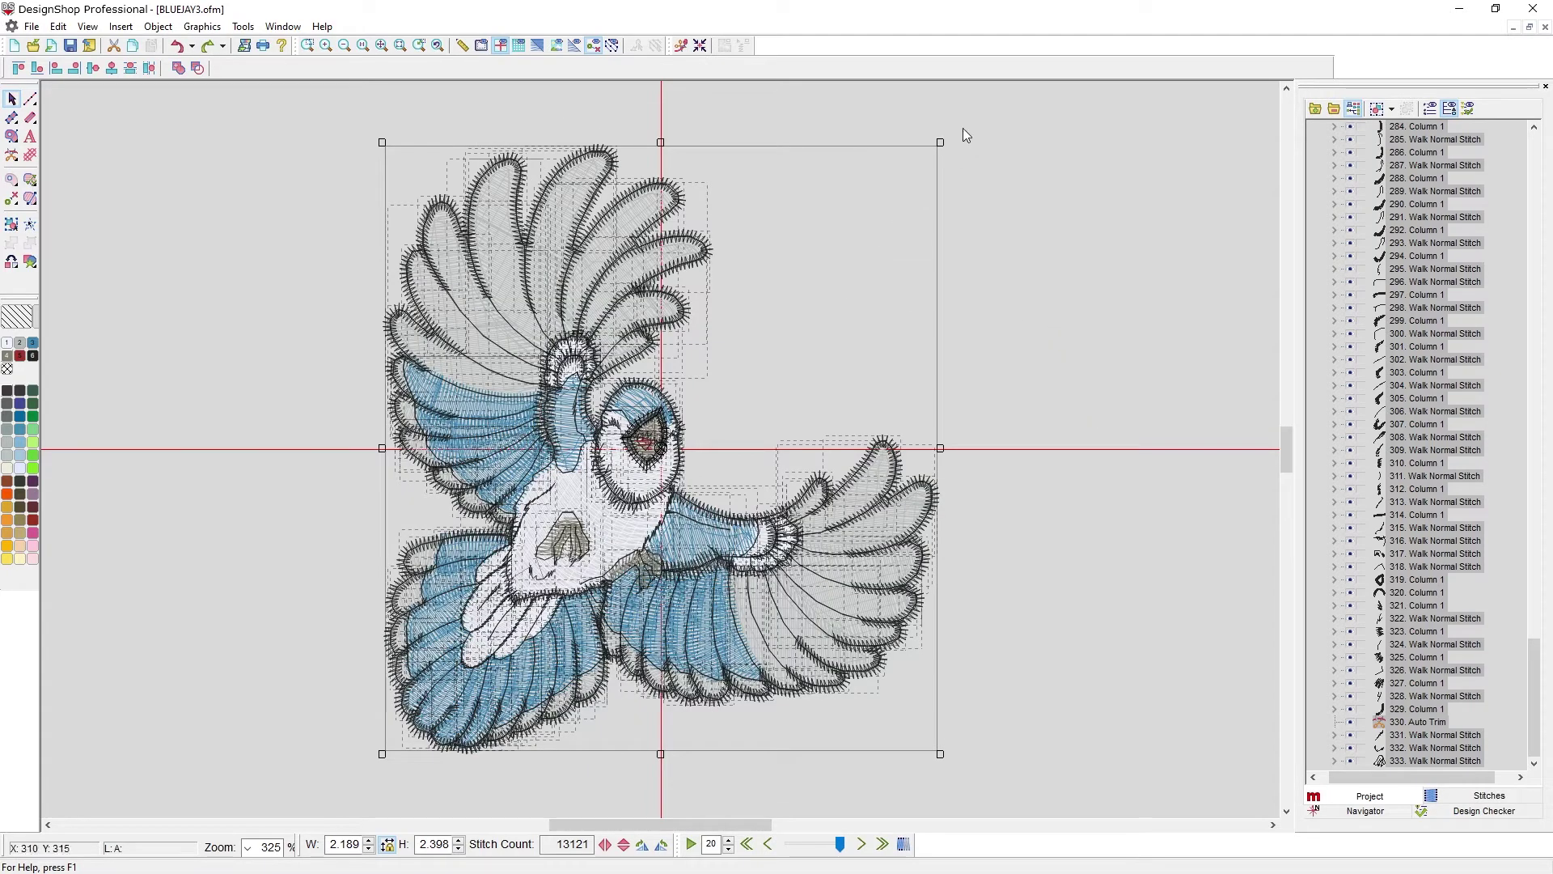
Switch the selection between resize and rotate handles, leaving it in rotate mode
left_click(846, 257)
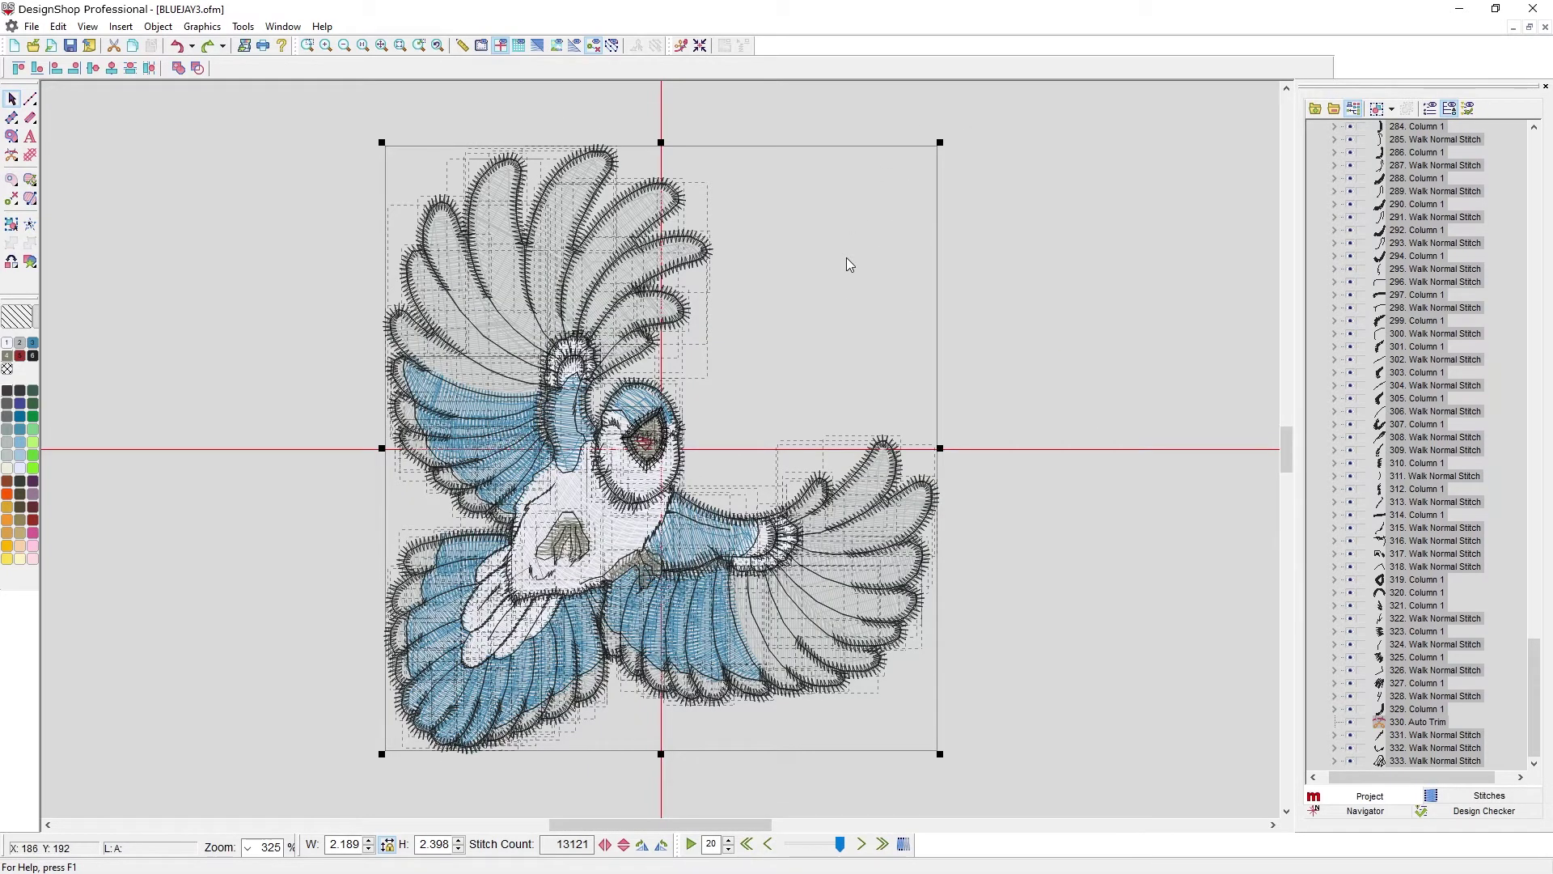
left_click(845, 306)
right_click(822, 301)
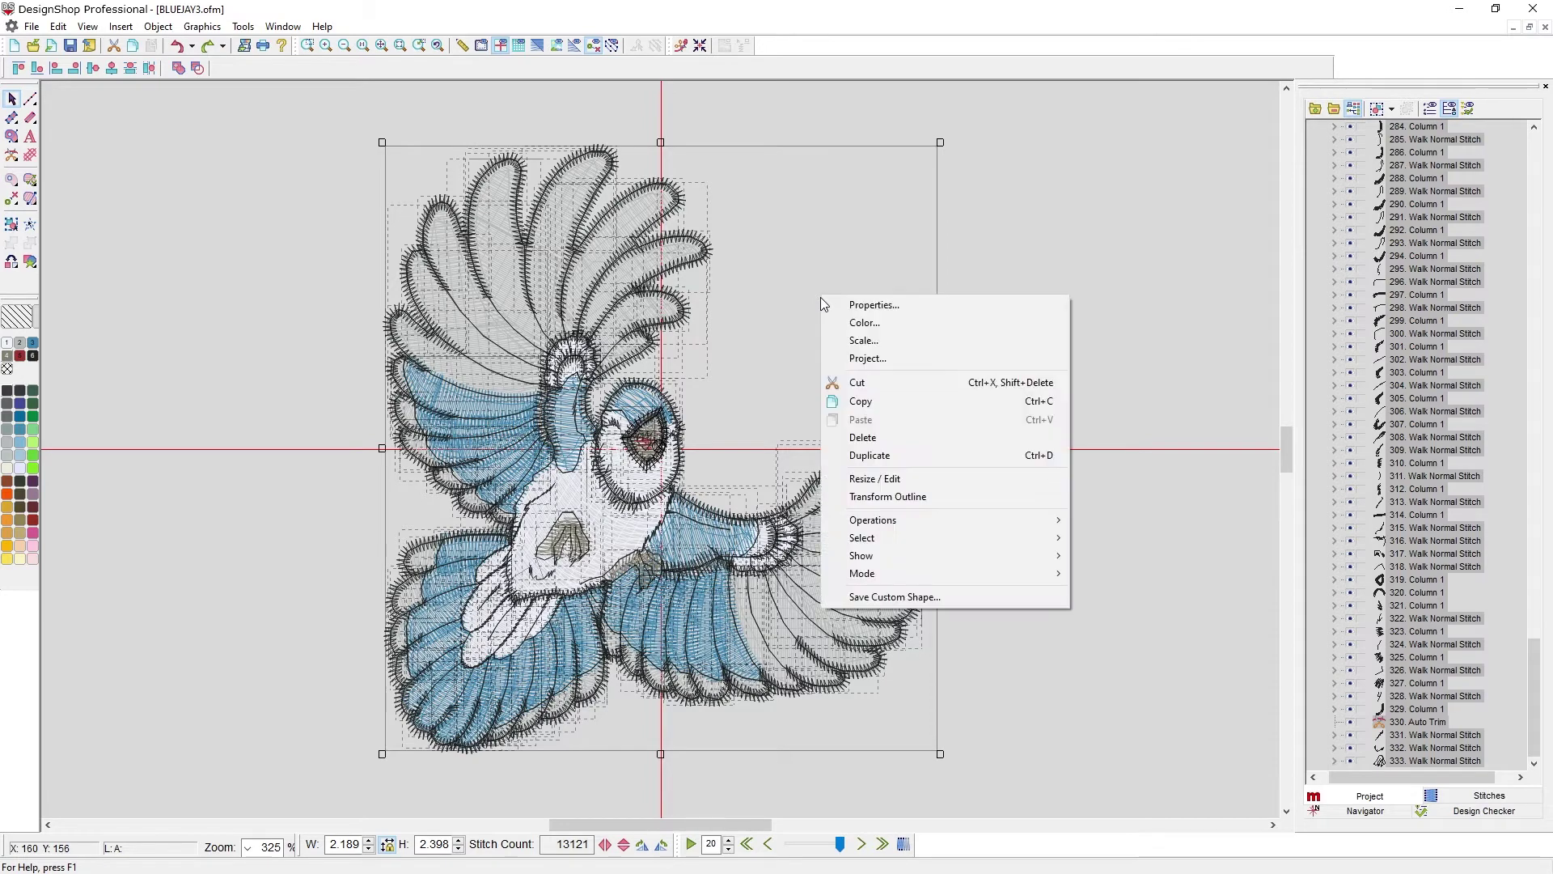
left_click(859, 477)
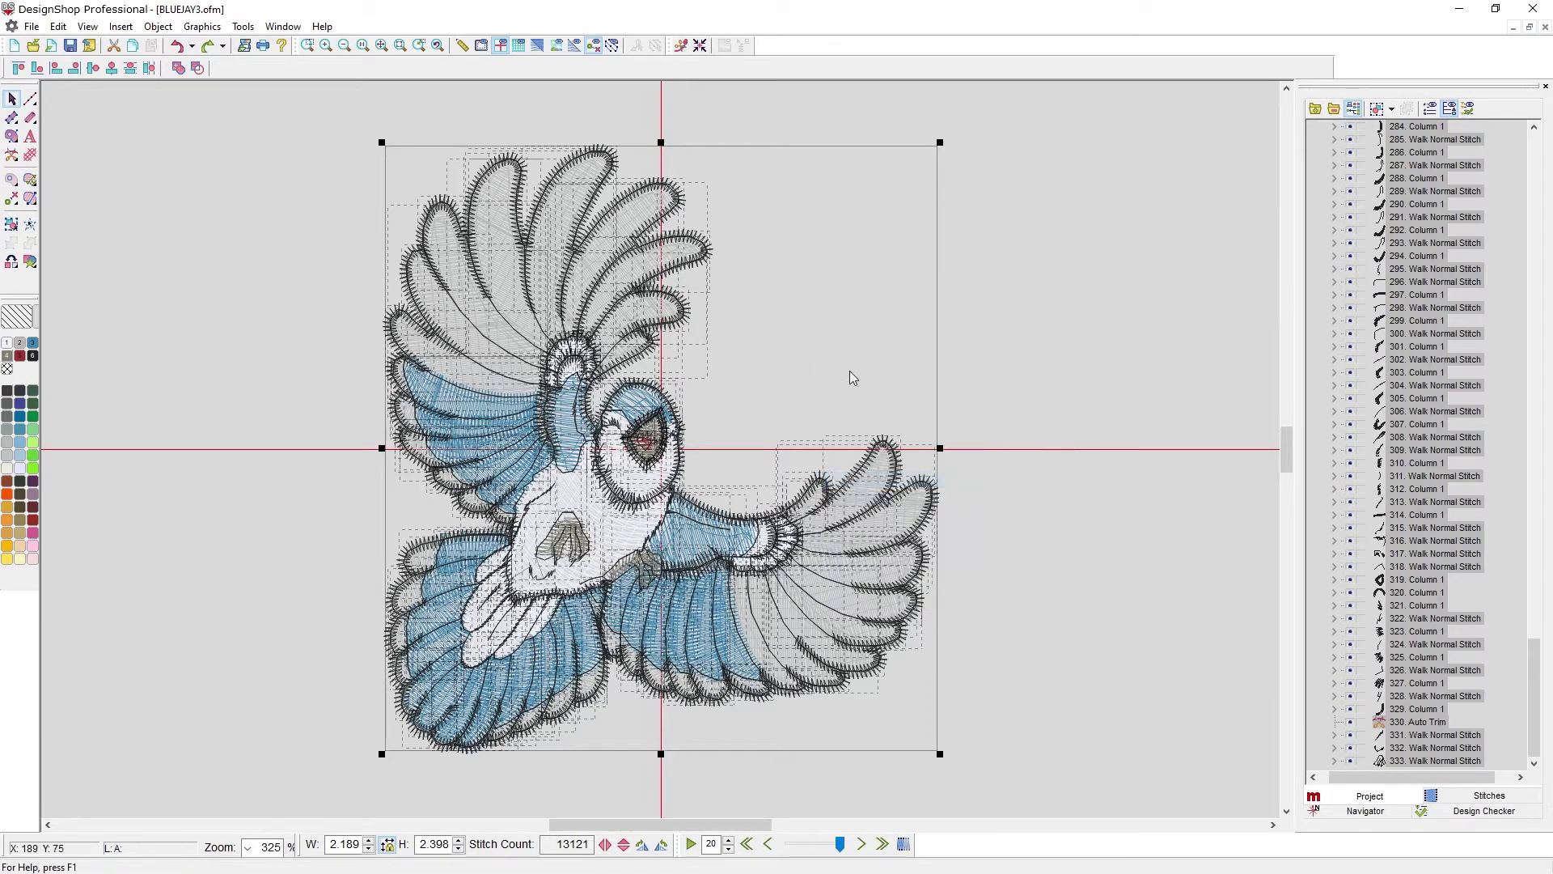
right_click(841, 288)
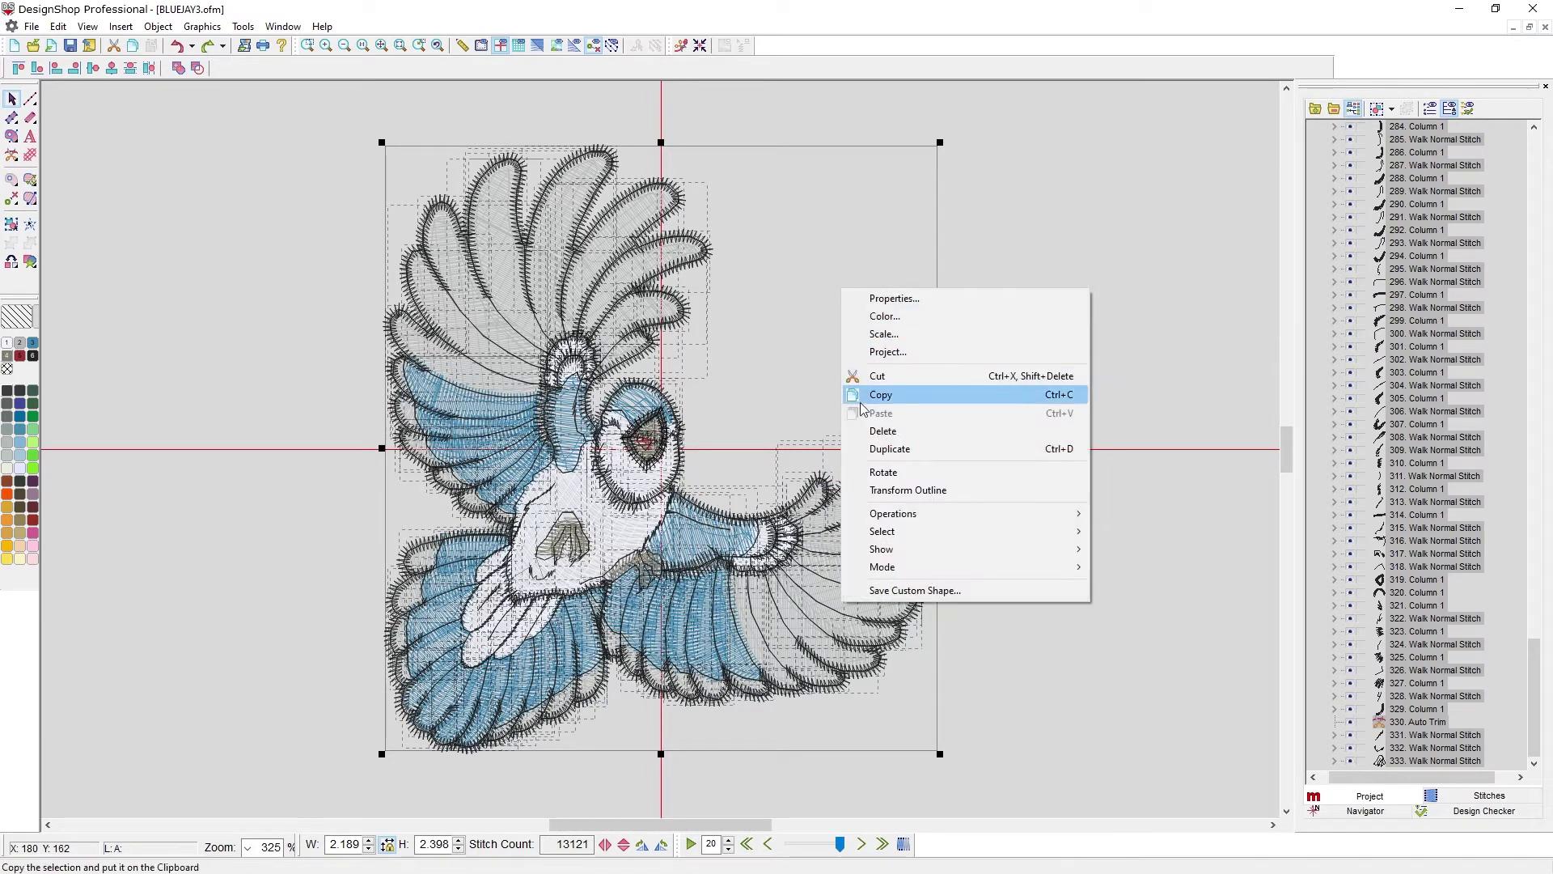
left_click(871, 474)
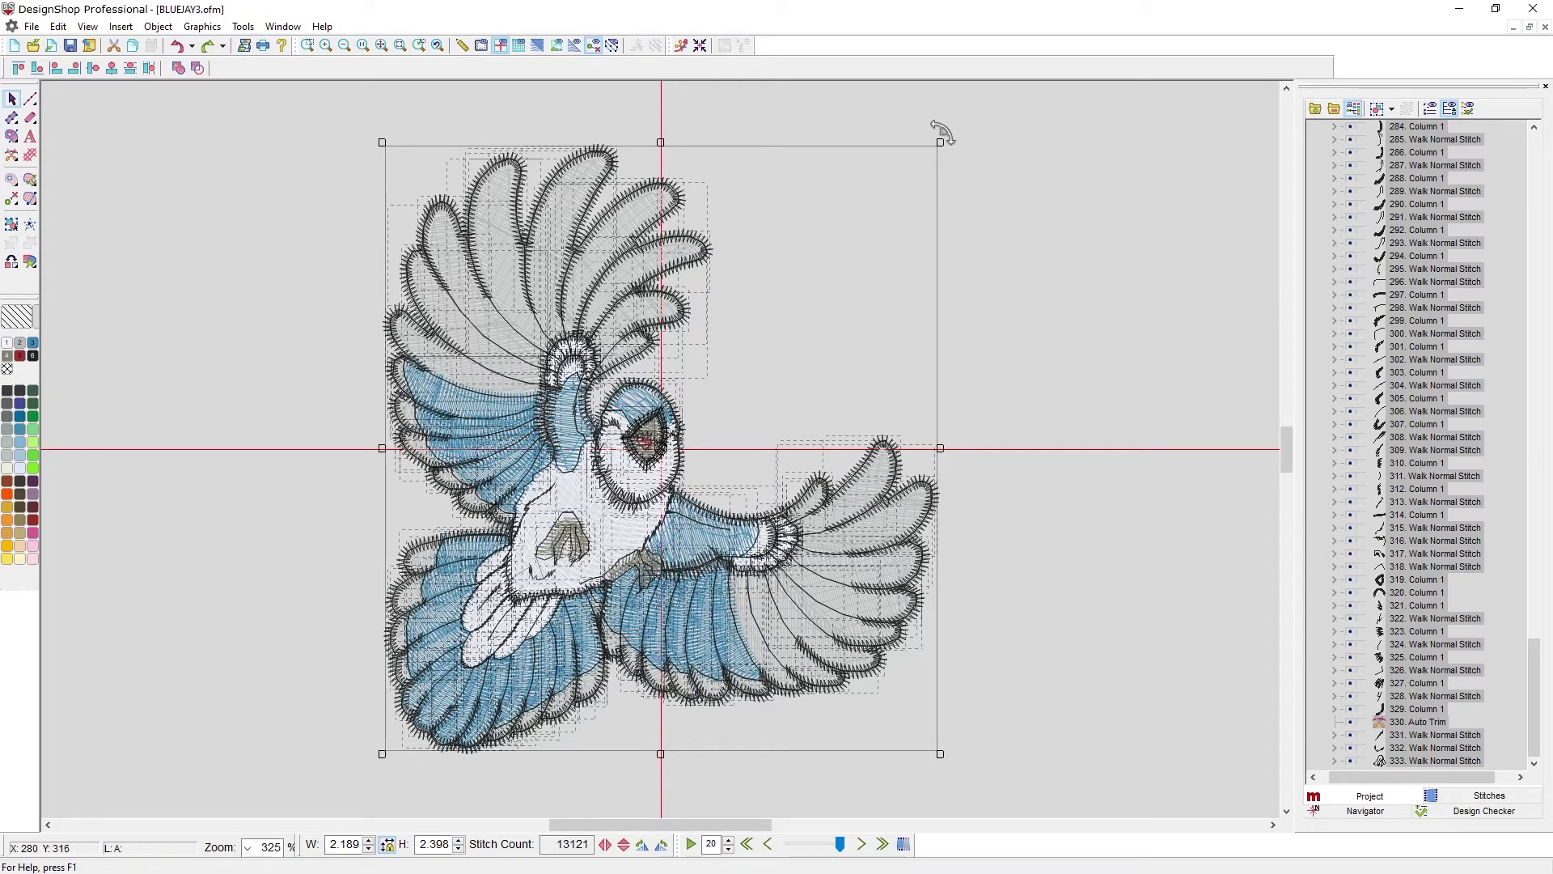
Rotate the bird about 40 degrees, undo the rotation, then redo it
mouse_move(936, 132)
left_mouse_down()
mouse_move(1082, 409)
mouse_move(1092, 518)
mouse_move(1044, 329)
mouse_move(934, 162)
left_mouse_up()
key("ctrl+z")
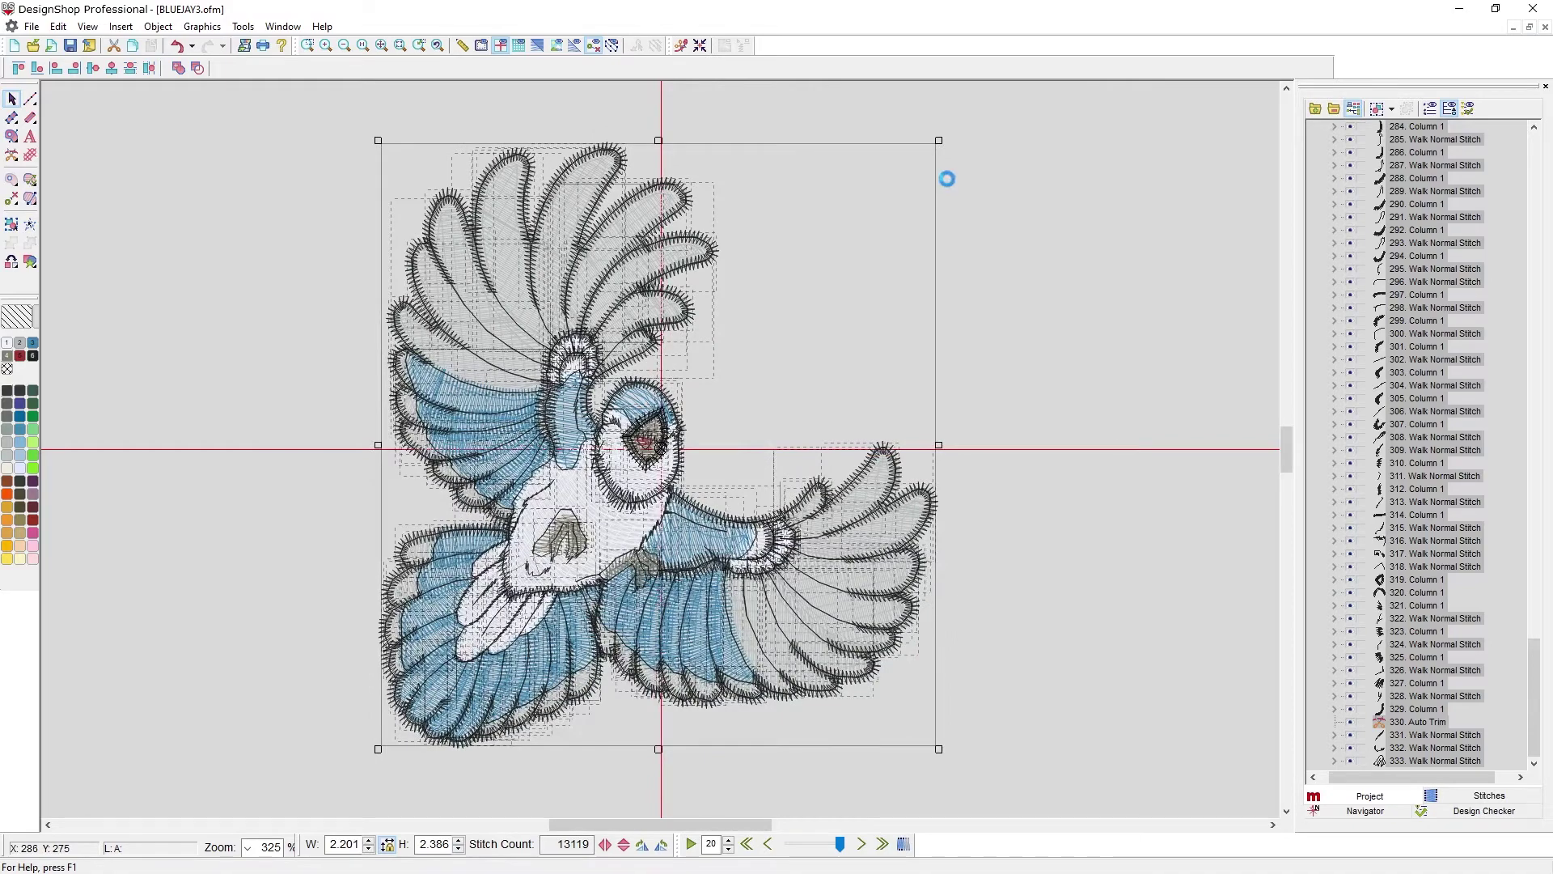
key("ctrl+y")
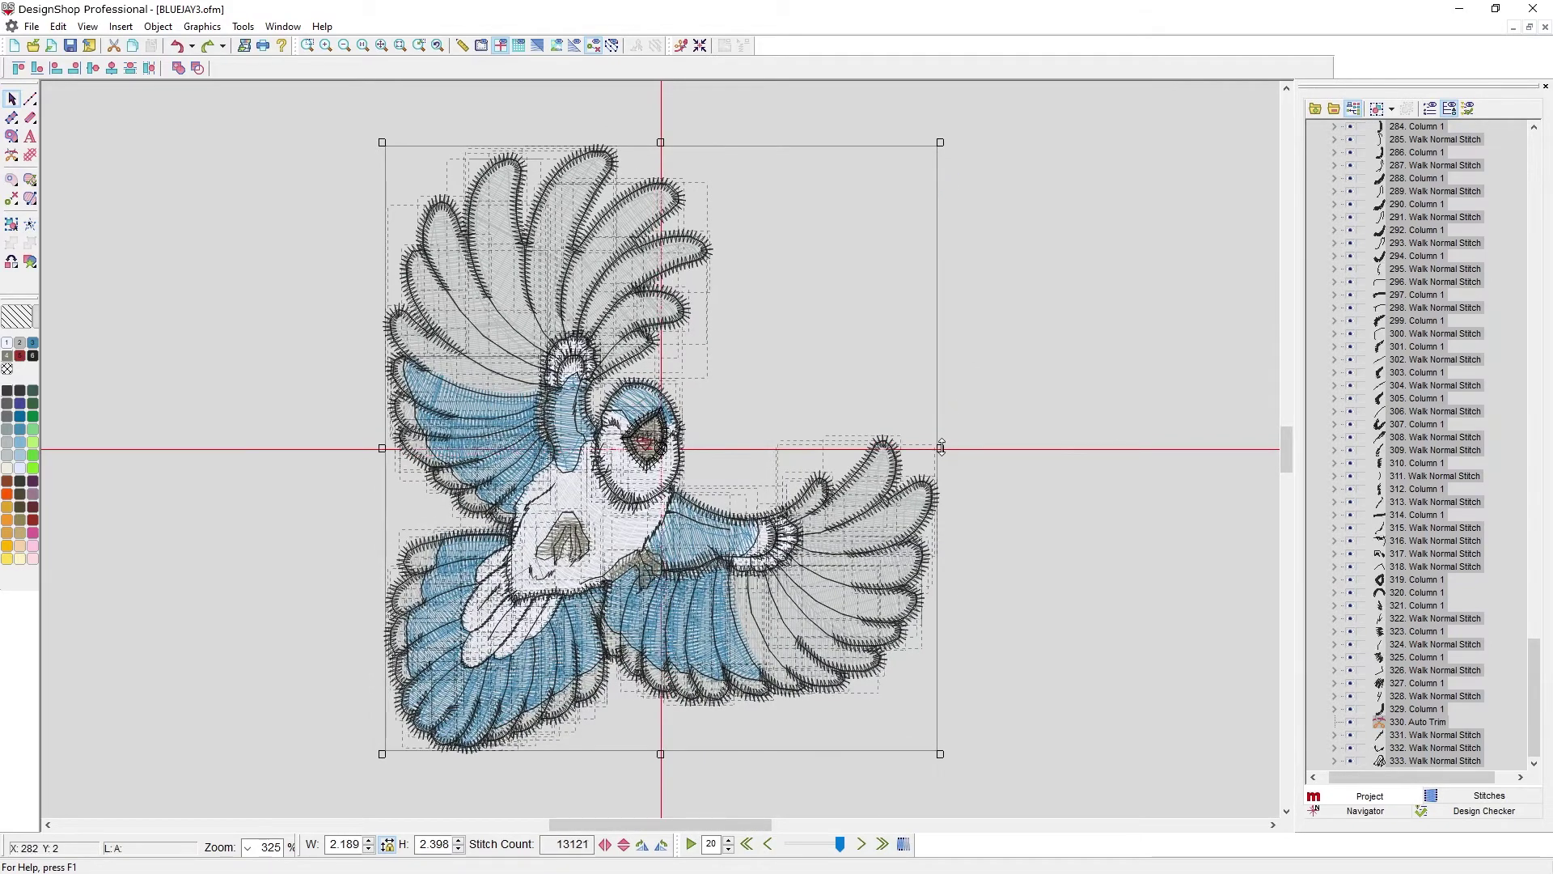
Skew the right side upward, then undo two trial bottom-edge skews, keeping 2.189 × 2.547
left_click_drag(941, 447, 929, 314)
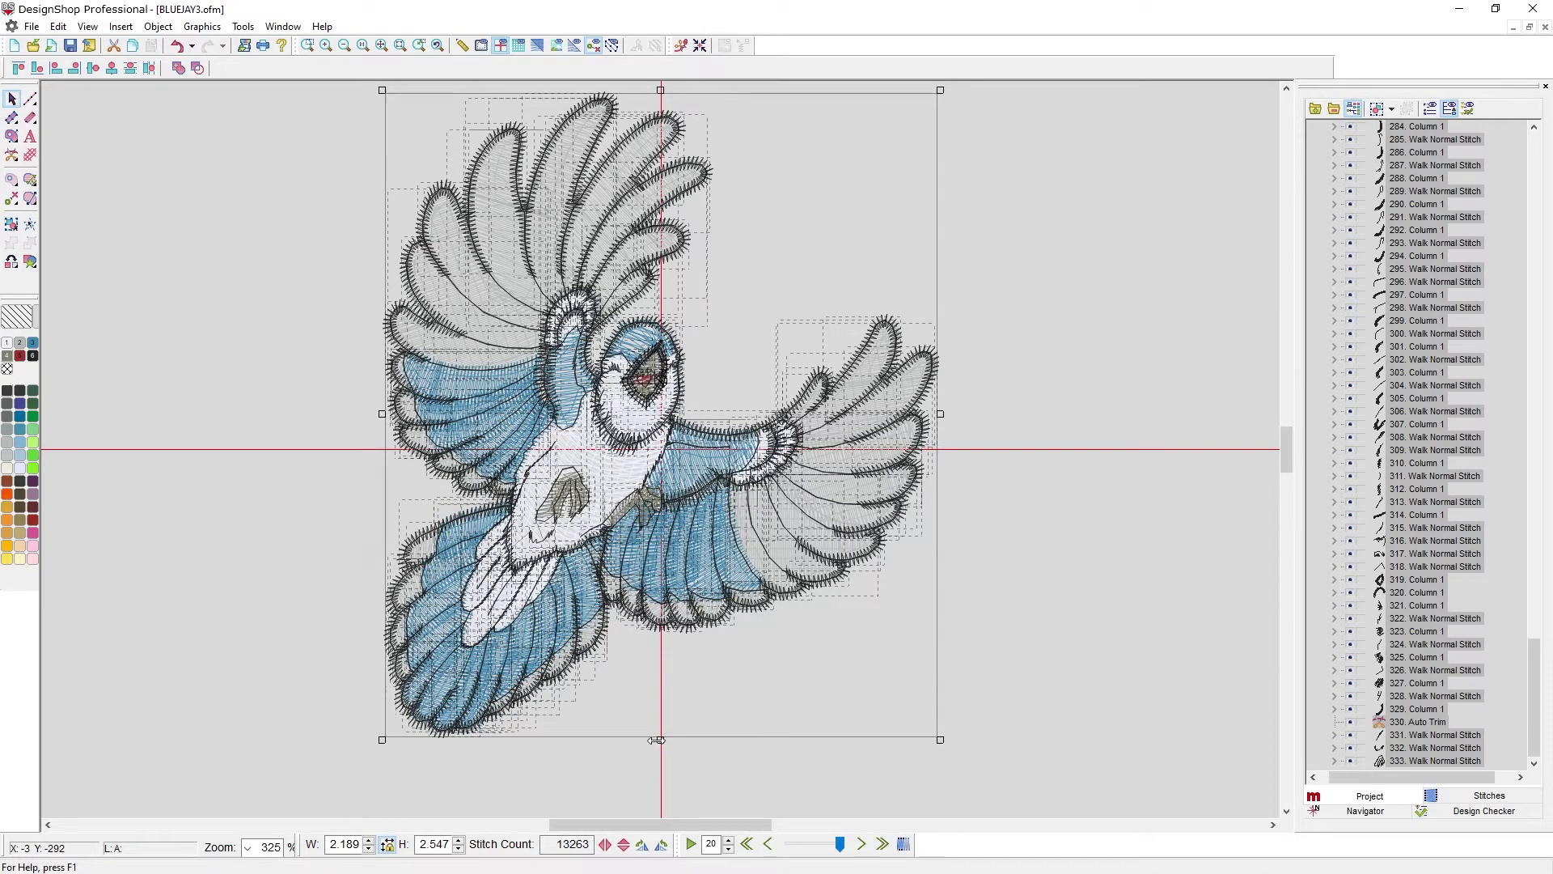
left_click_drag(657, 740, 509, 743)
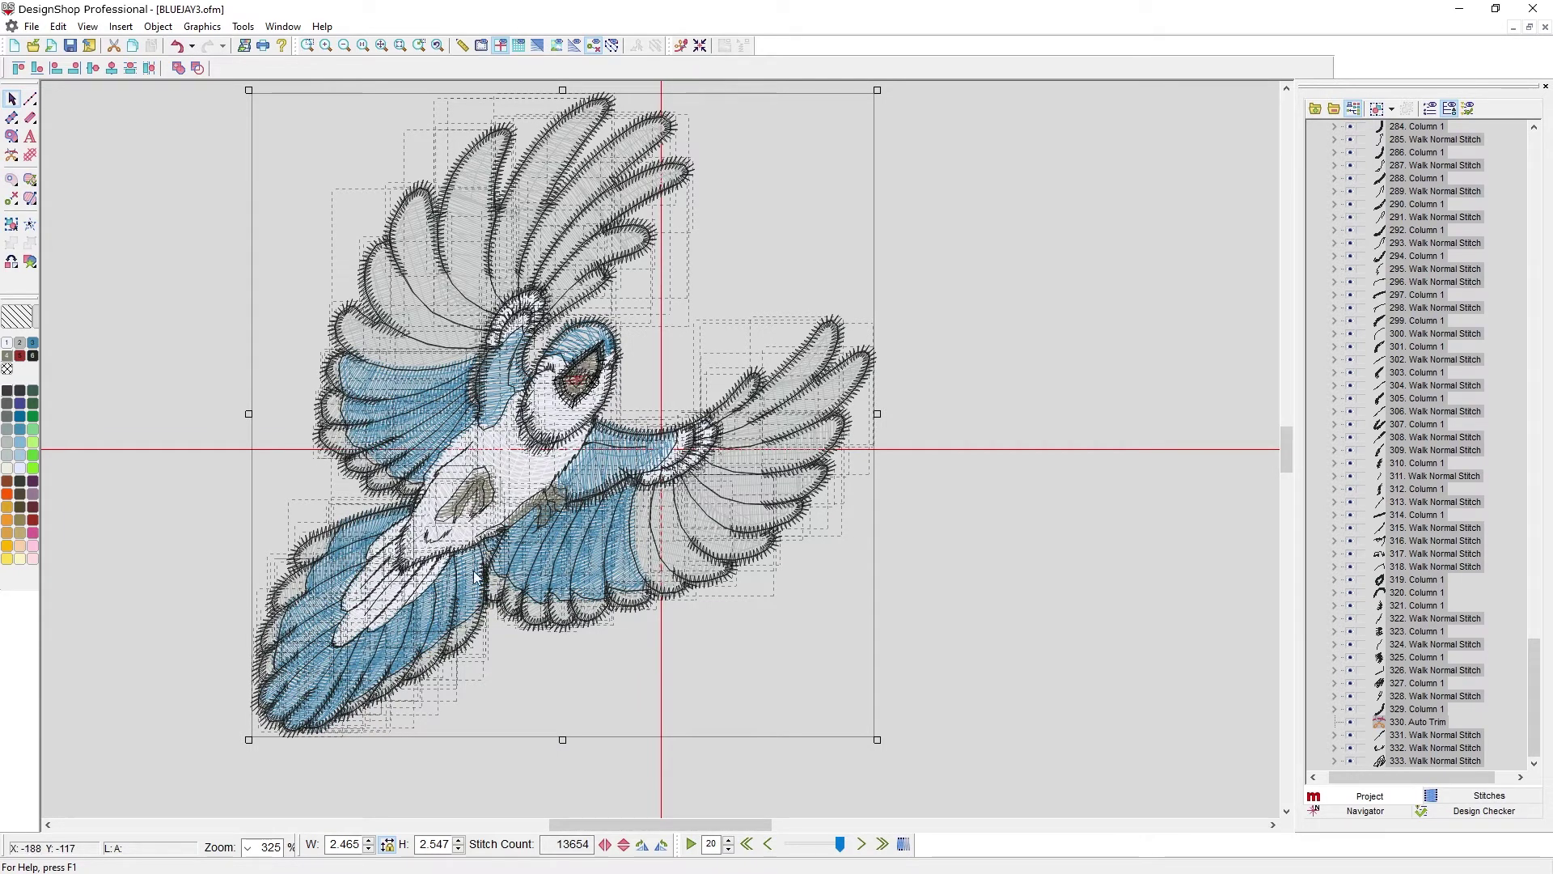
left_click_drag(565, 740, 198, 687)
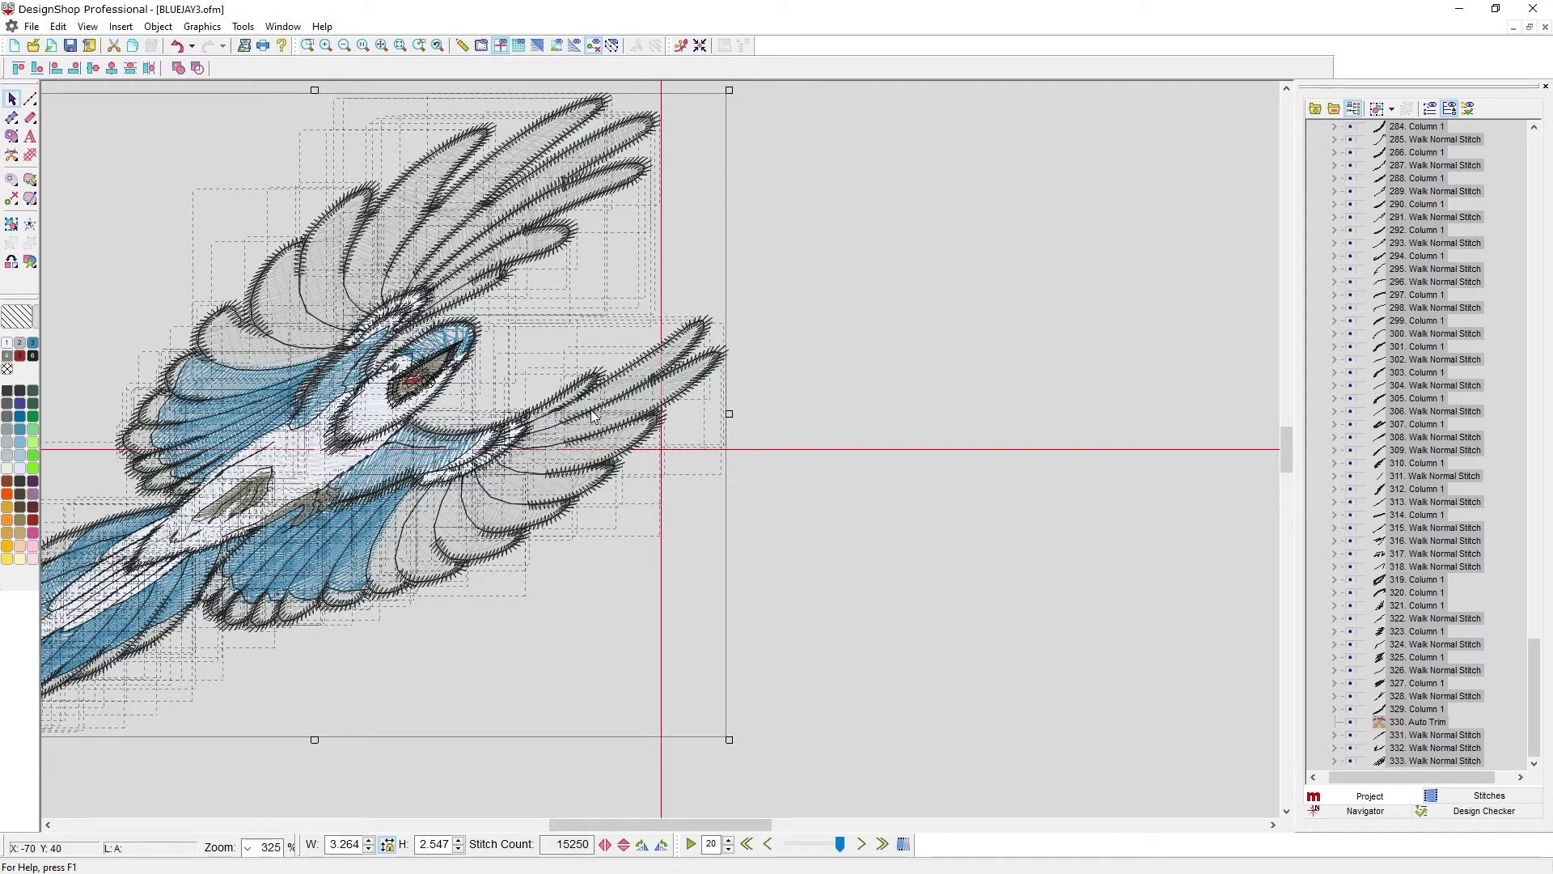
key("ctrl+z")
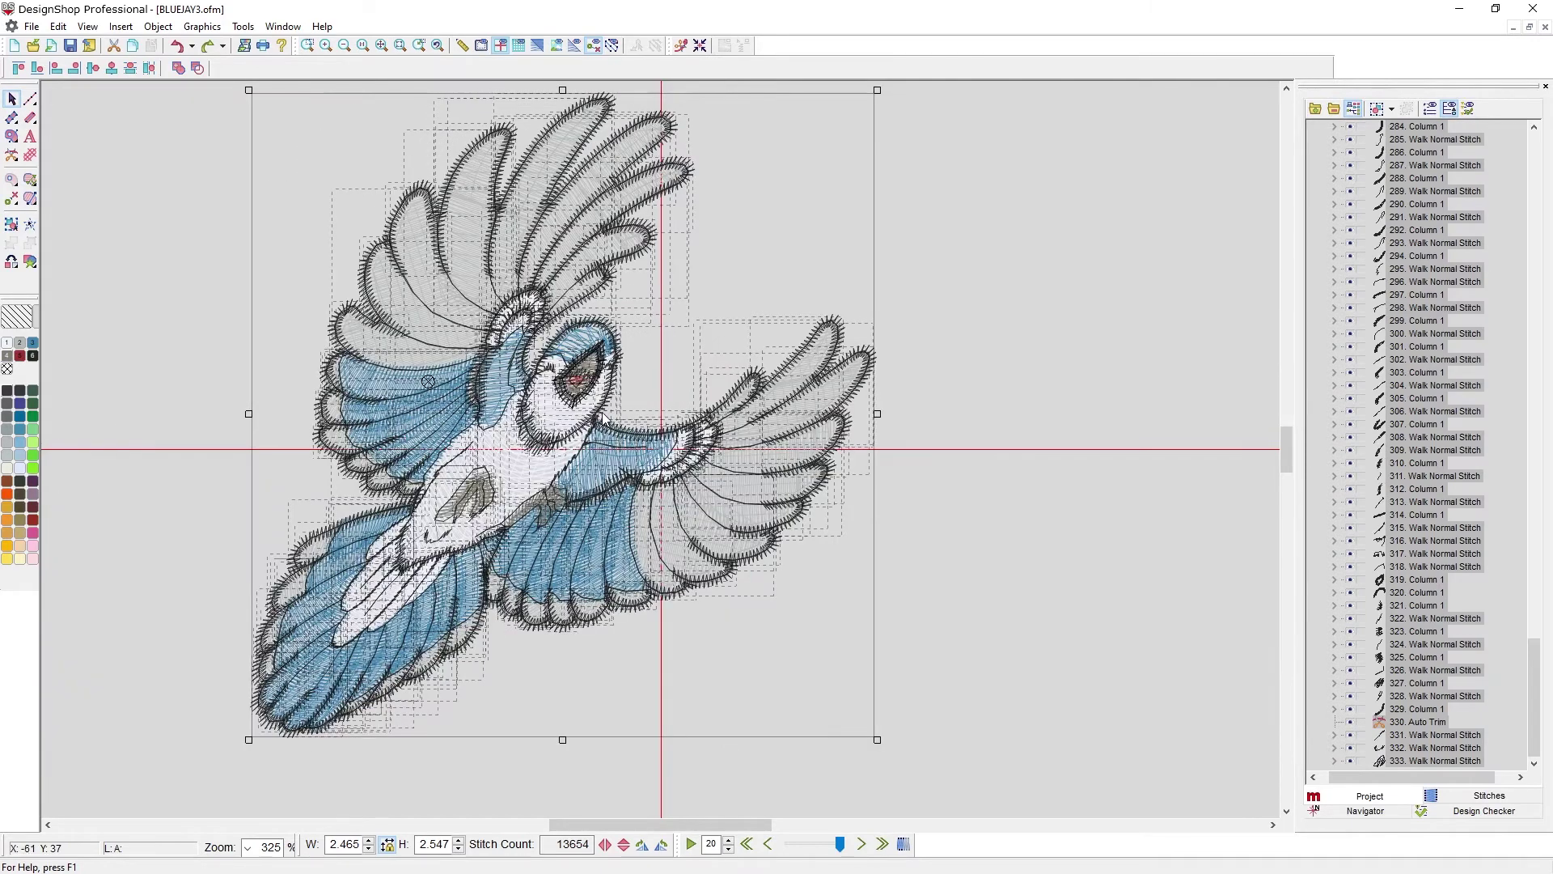
key("ctrl+z")
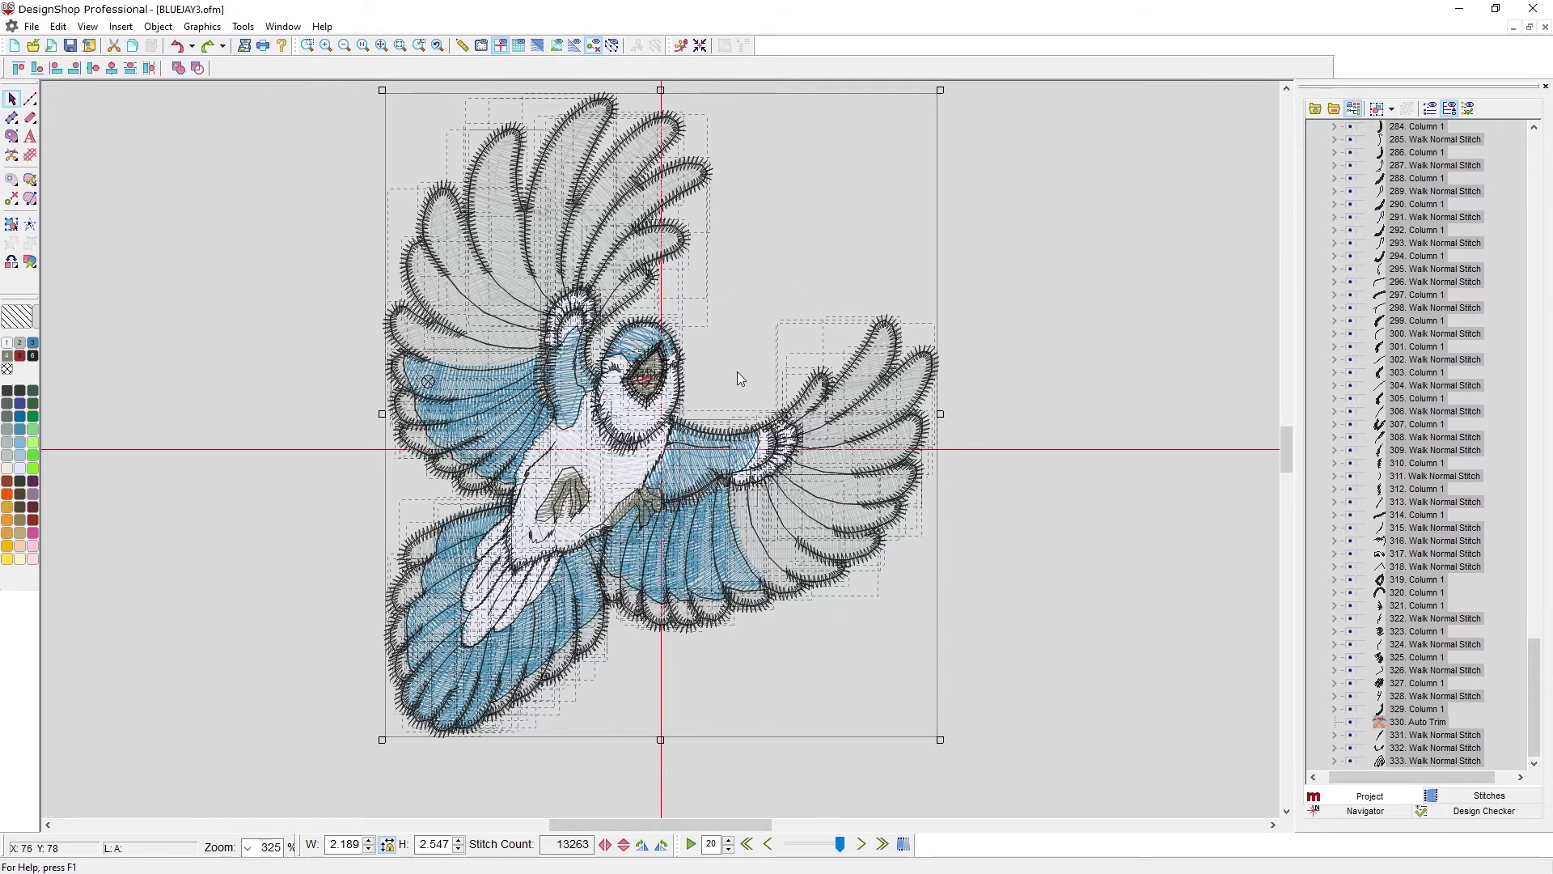
left_click(778, 201)
left_click(786, 199)
left_click_drag(367, 761, 362, 762)
left_click_drag(941, 90, 1131, 694)
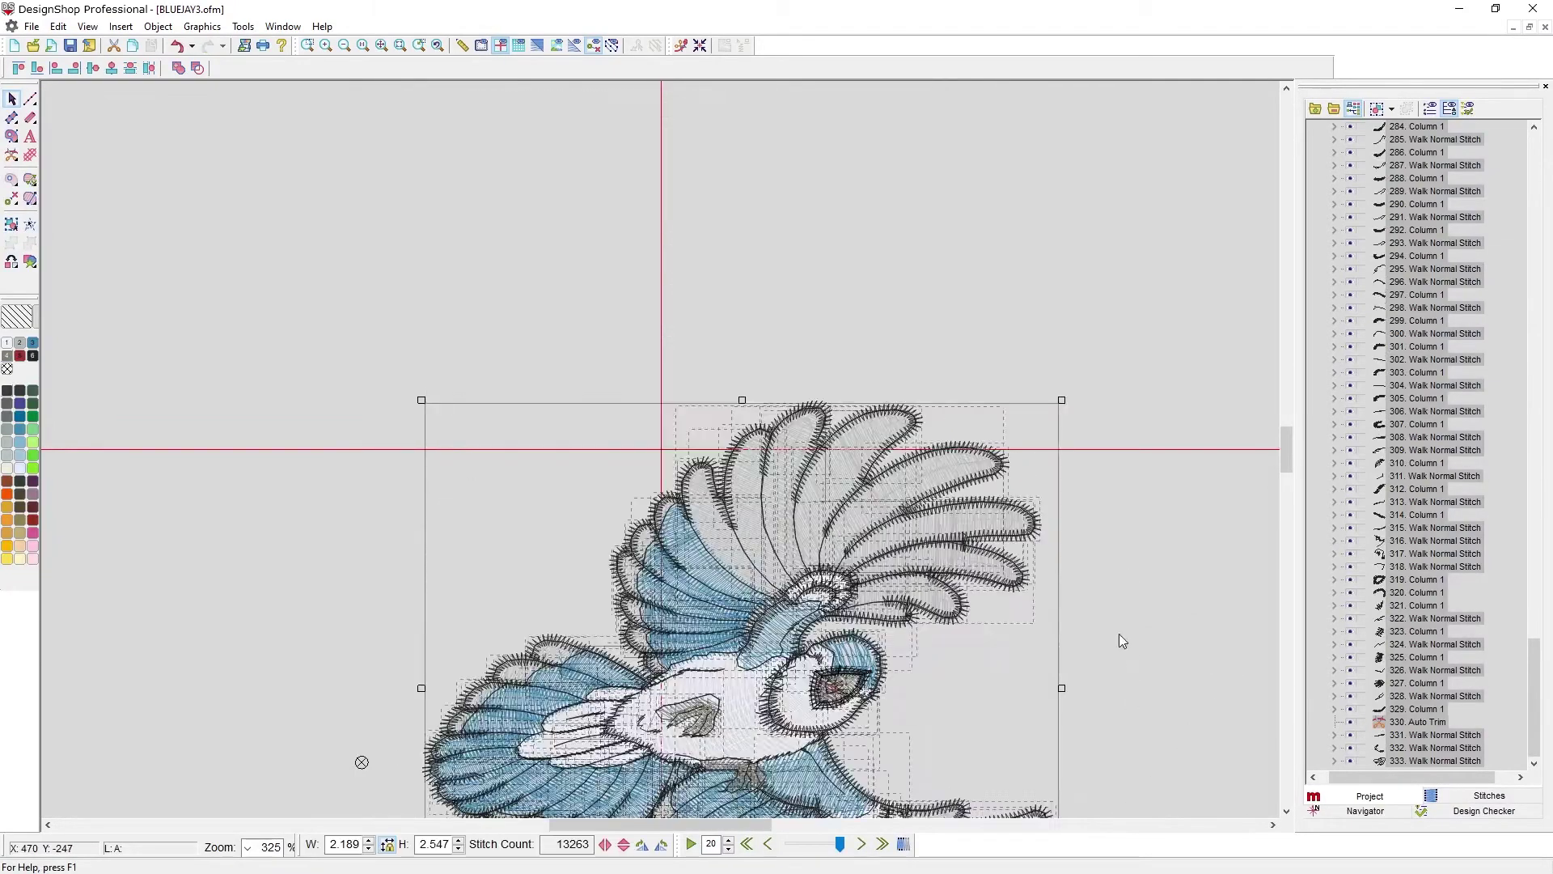
key("ctrl+z")
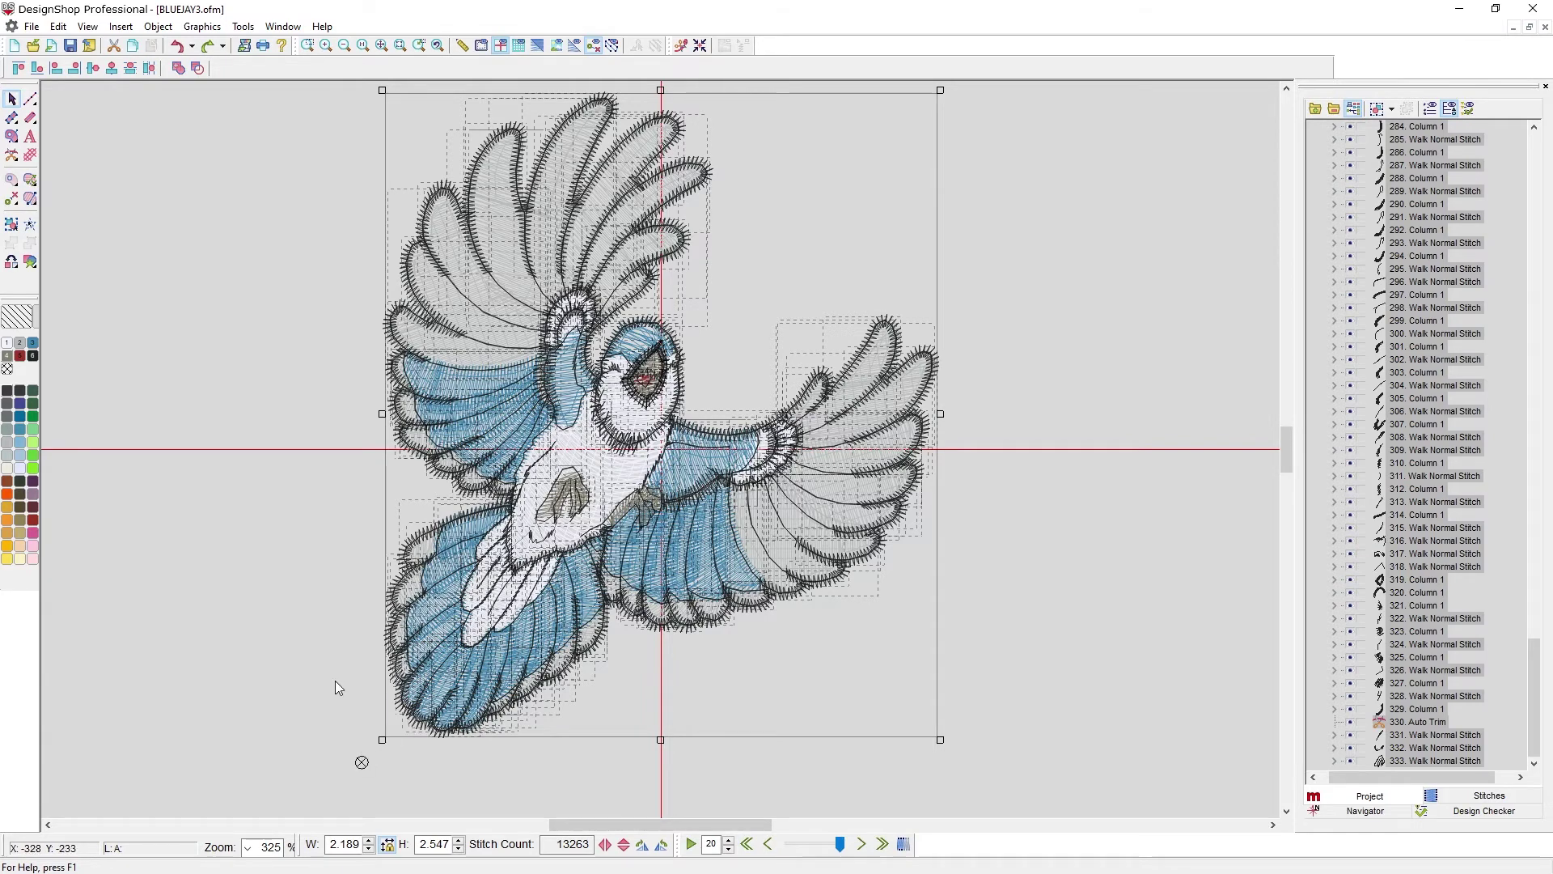
left_click(326, 625)
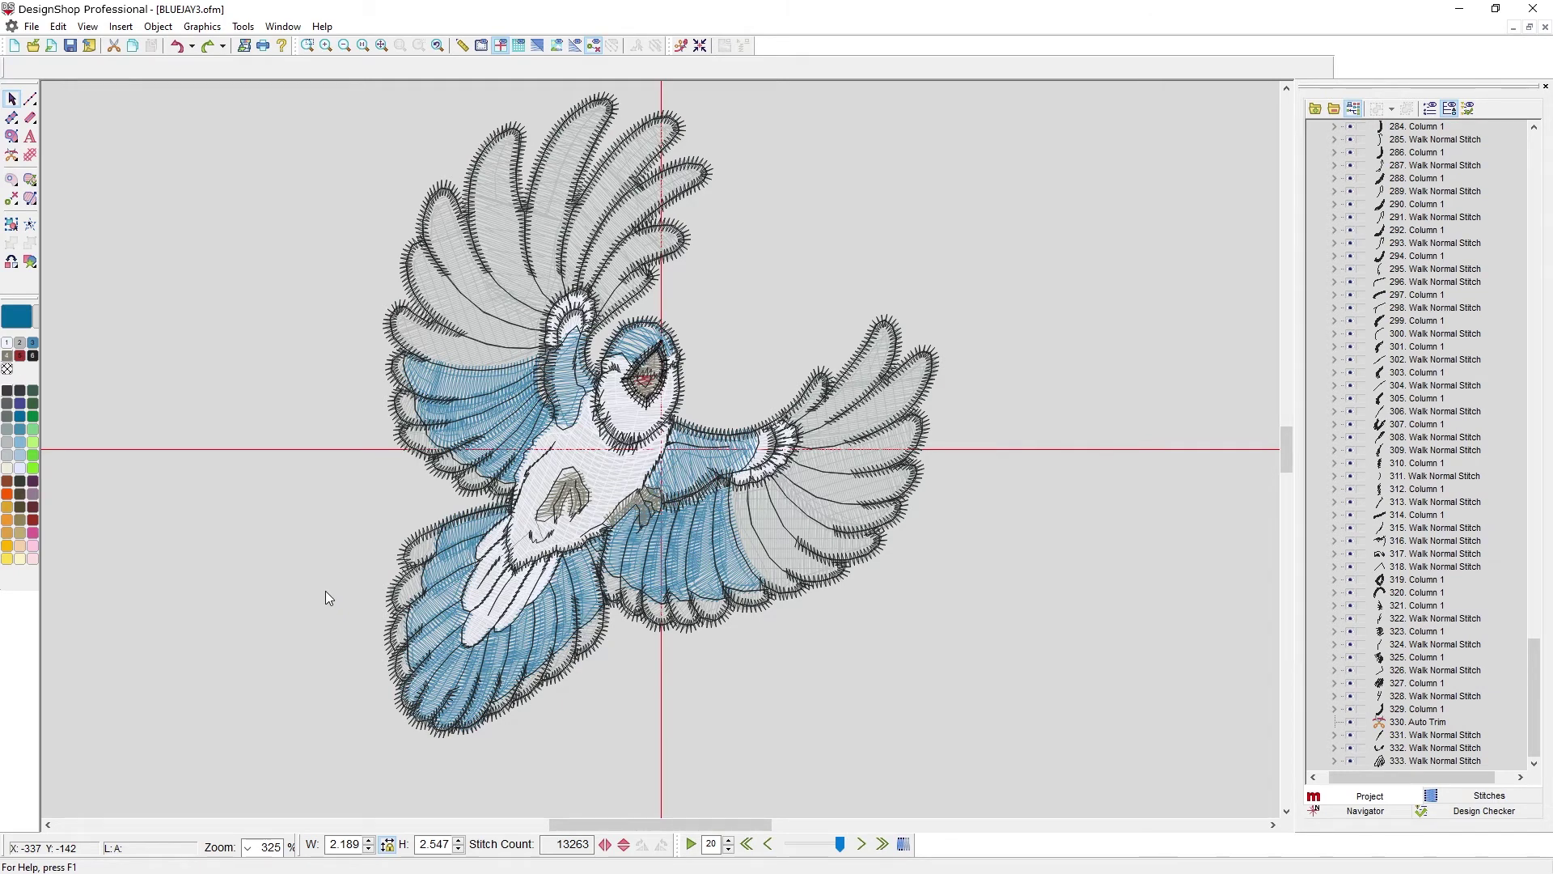
Rotate the design 45 degrees in the status-bar Scale and Rotate popup, then close it
left_click(402, 848)
left_click(452, 809)
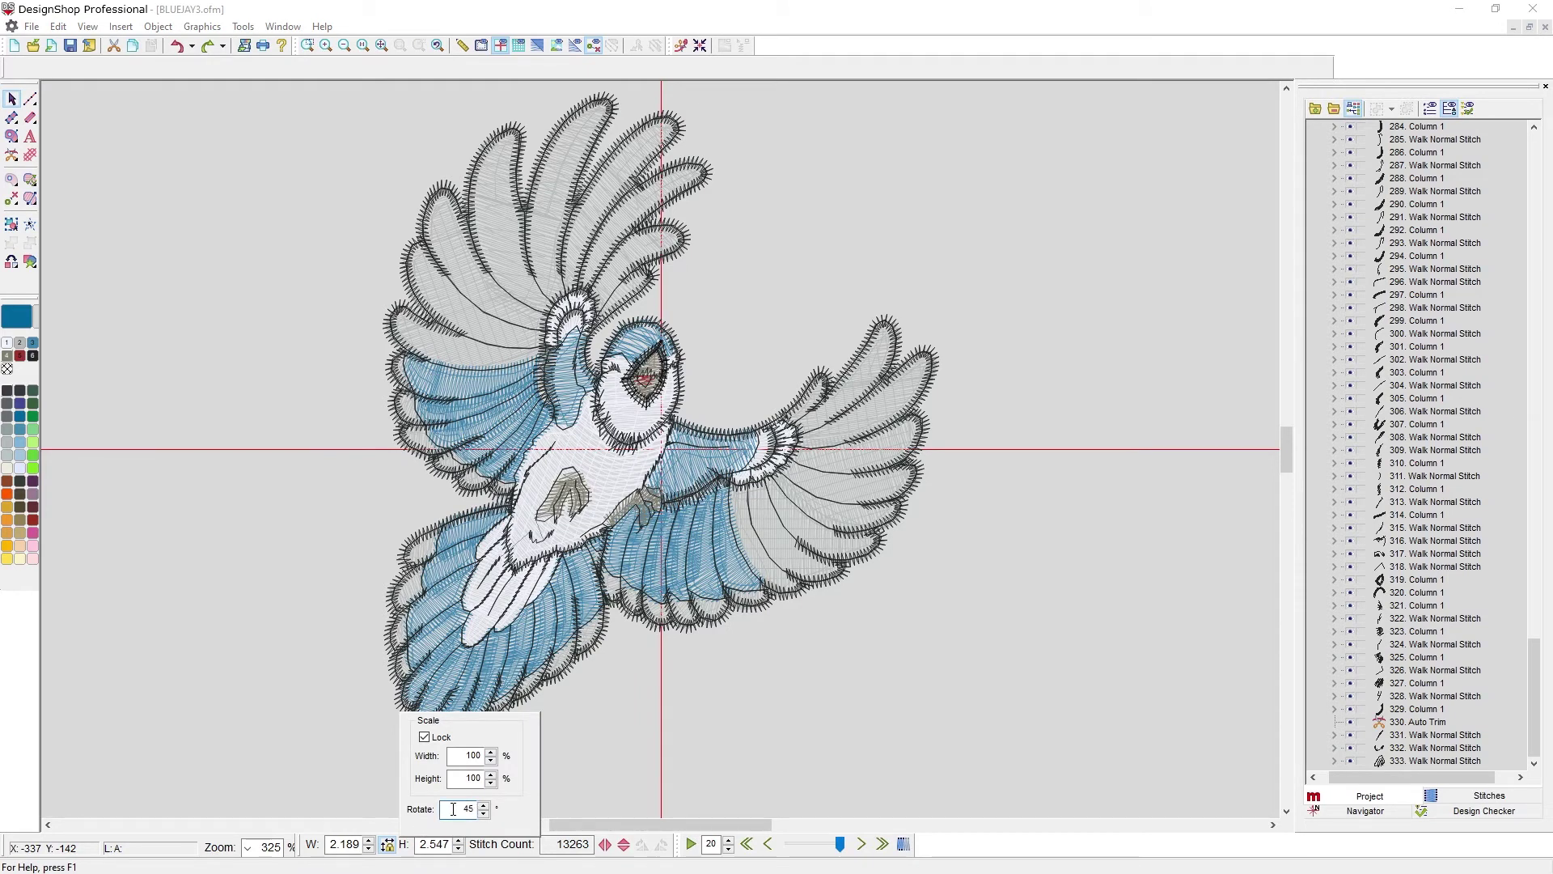
key("Return")
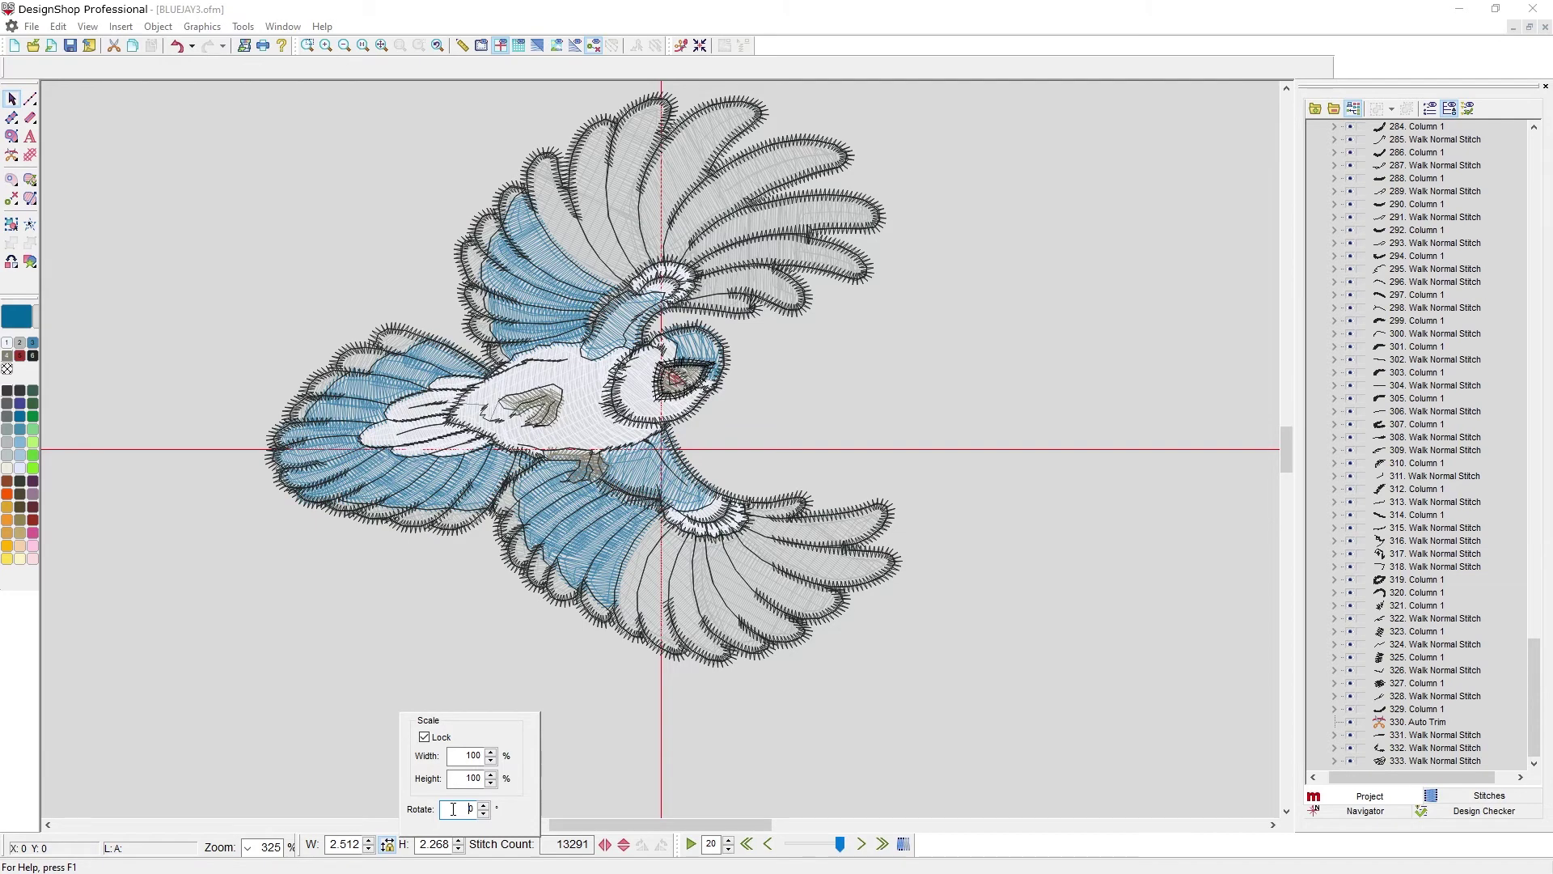
left_click(401, 680)
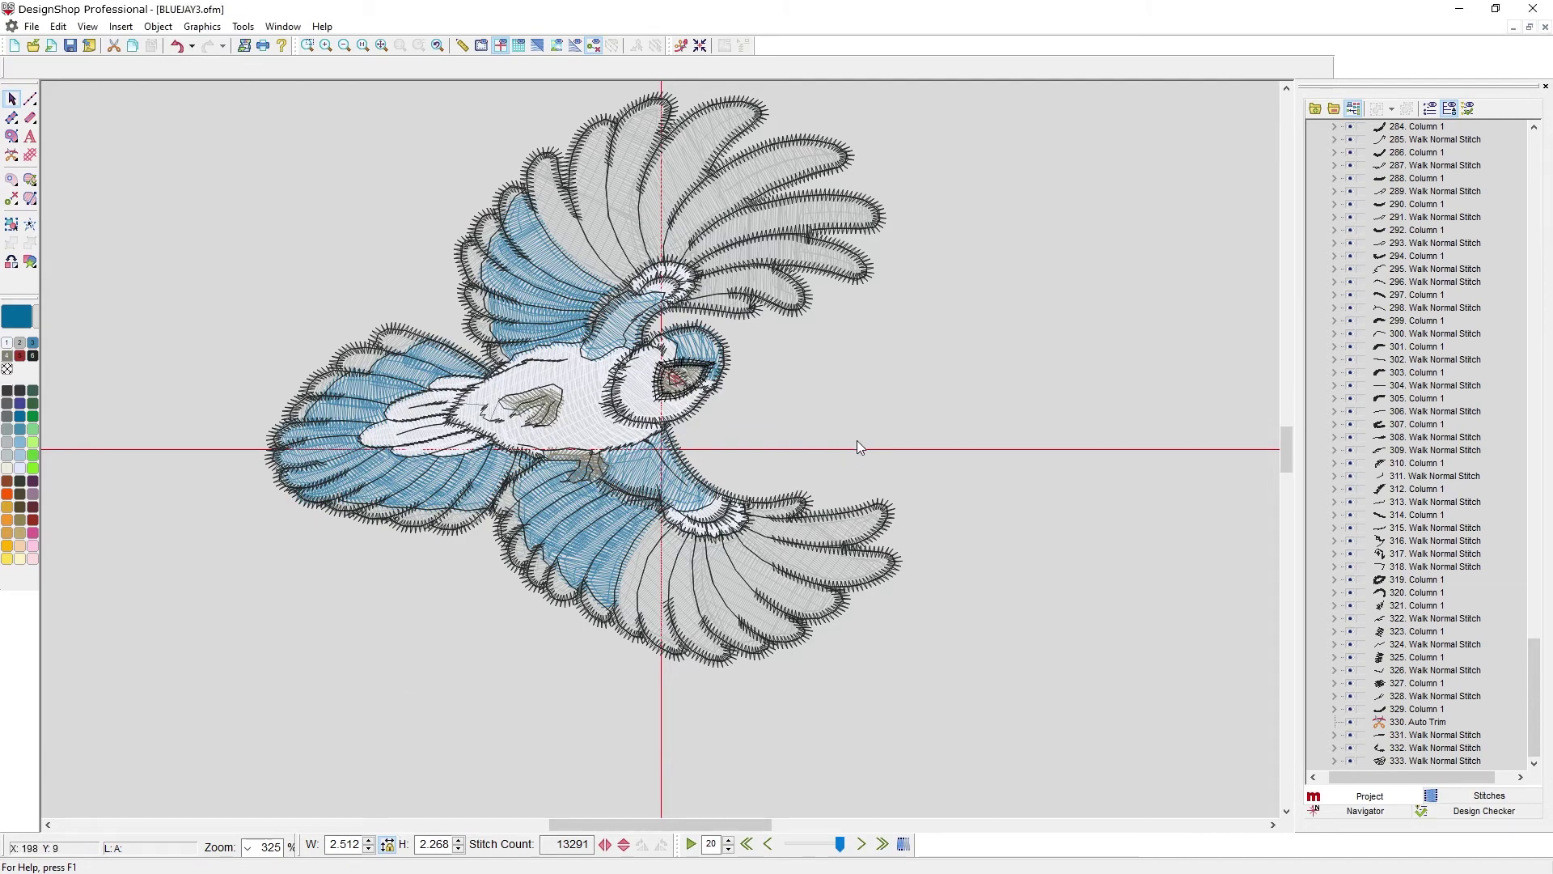
Rotate the whole design by -45 degrees in the Element dialog's Position settings
key("ctrl+a")
right_click(795, 390)
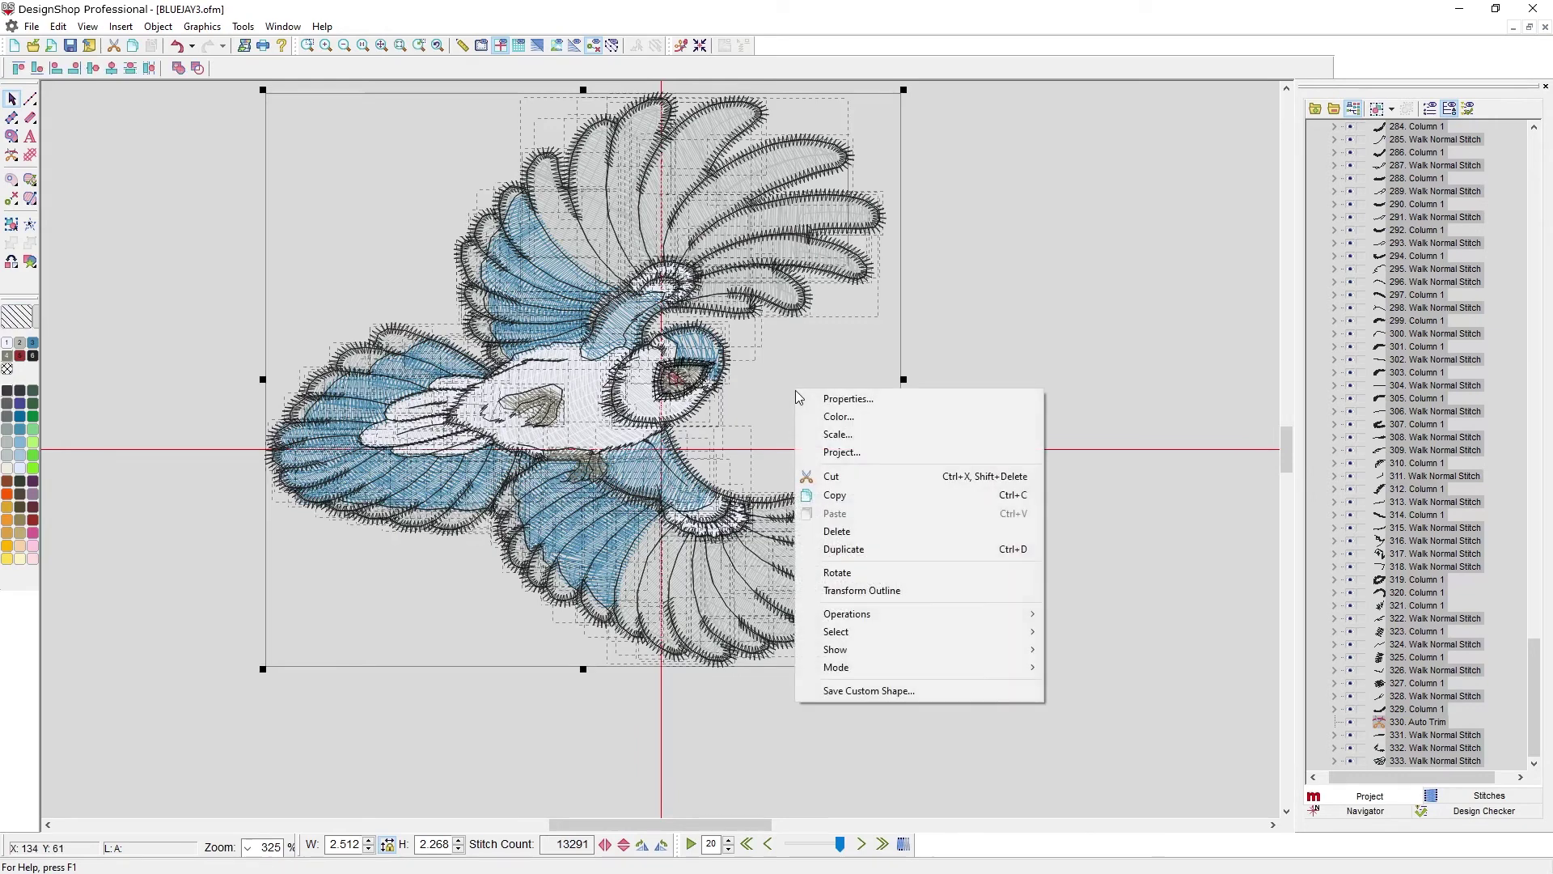
left_click(819, 435)
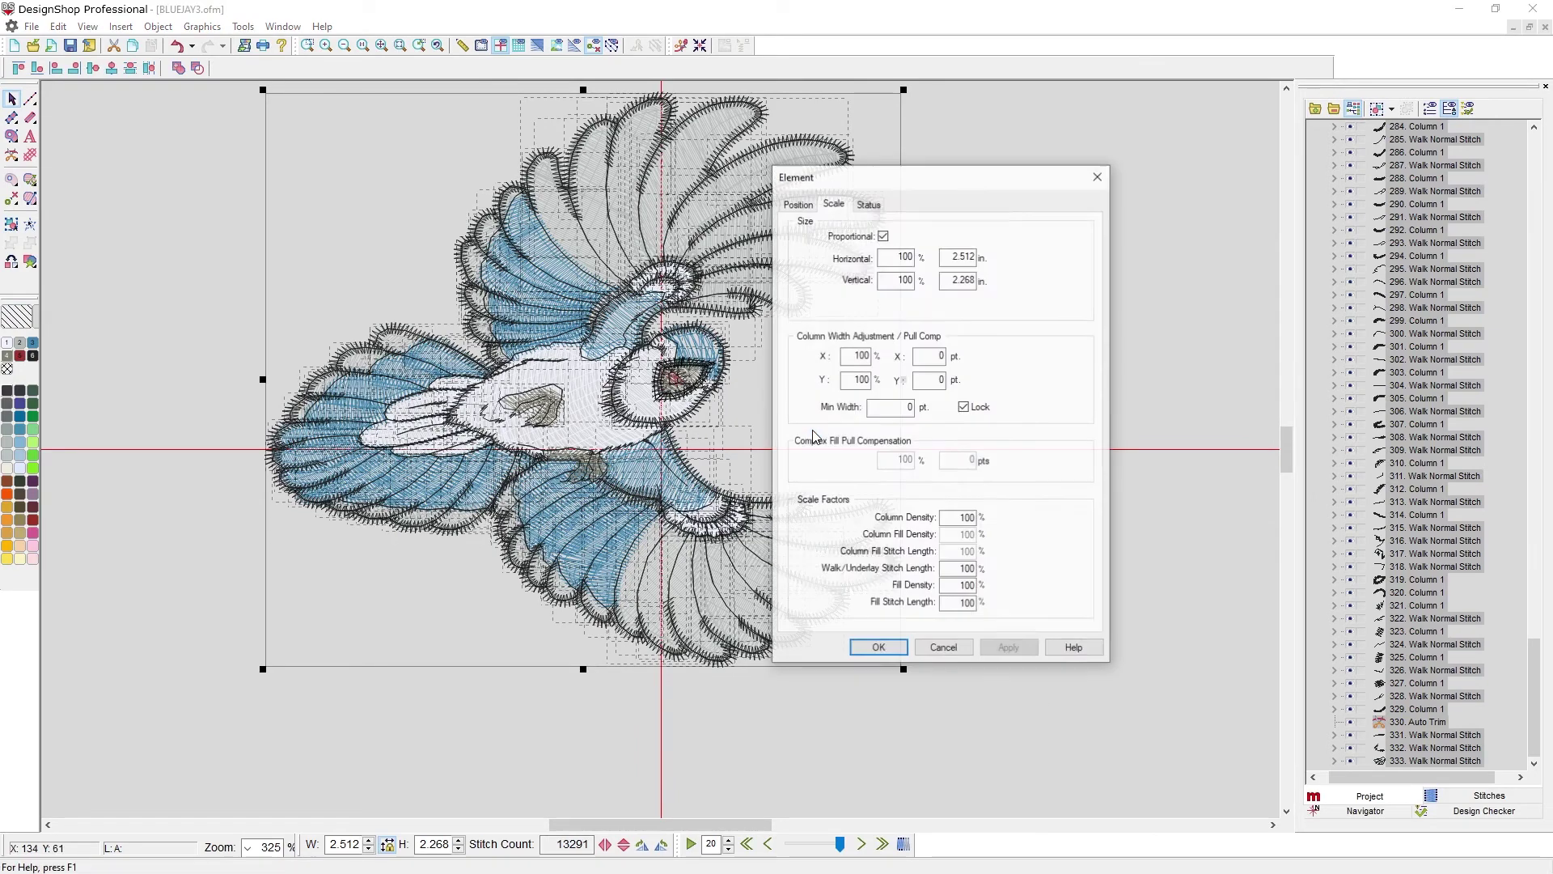
left_click(799, 205)
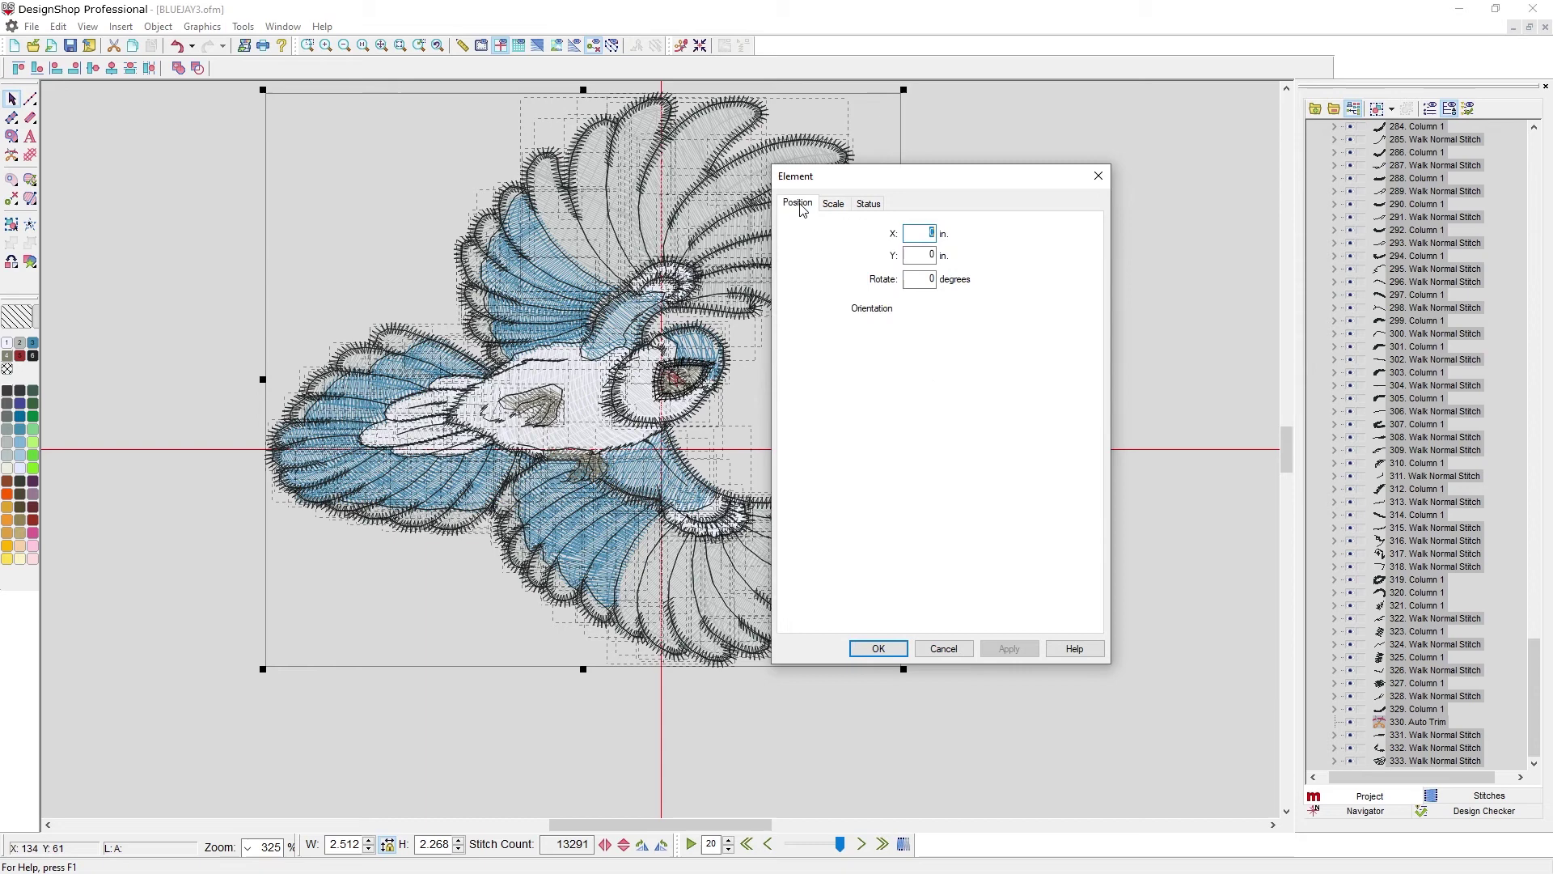
double_click(922, 281)
type("-45")
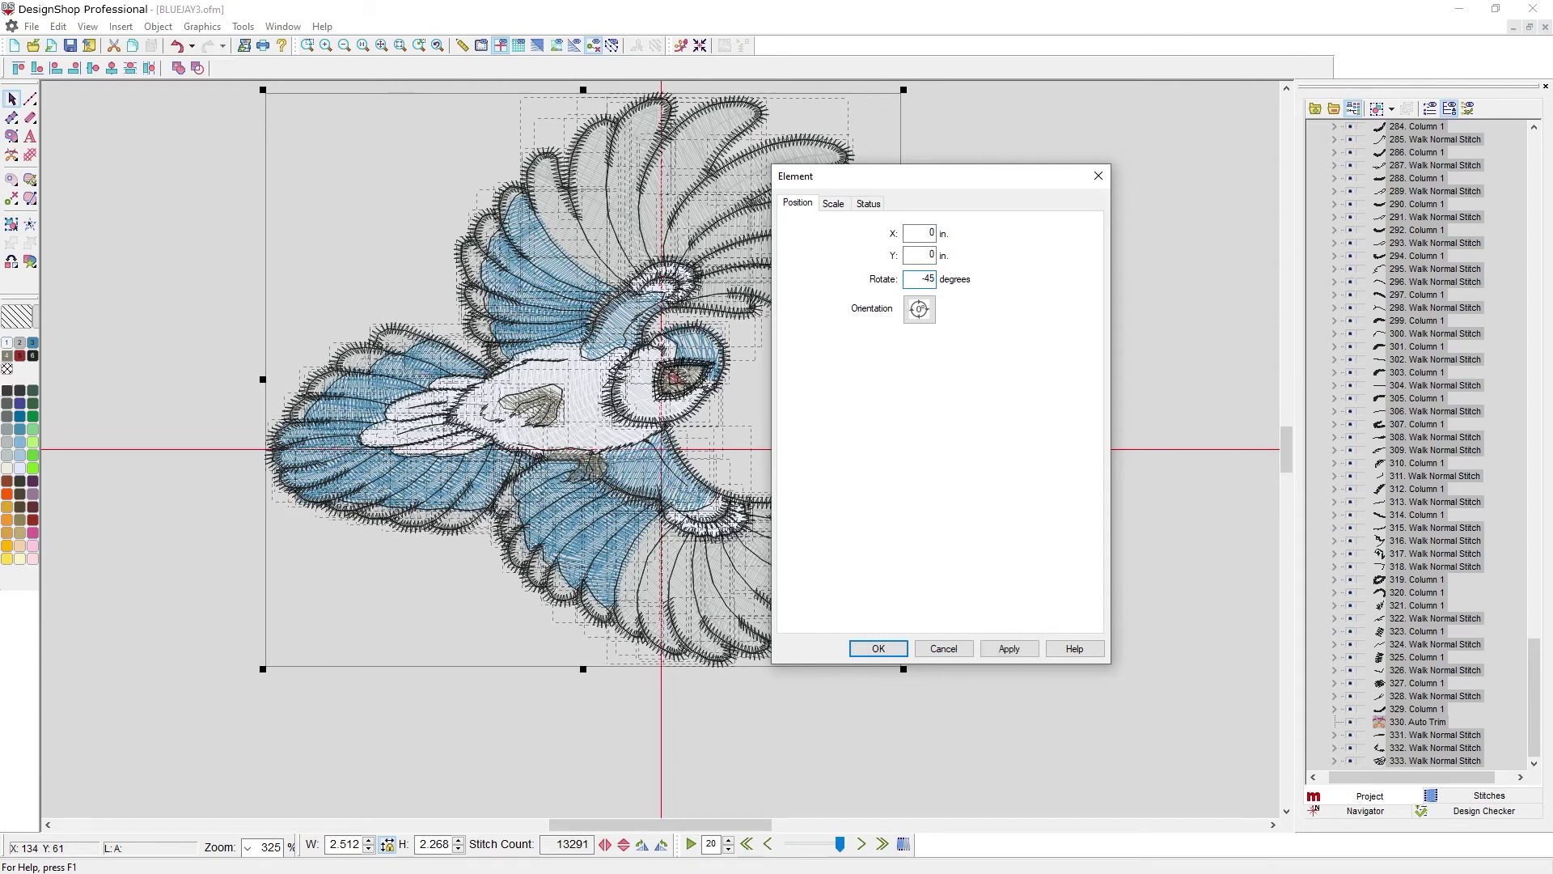
left_click(1003, 652)
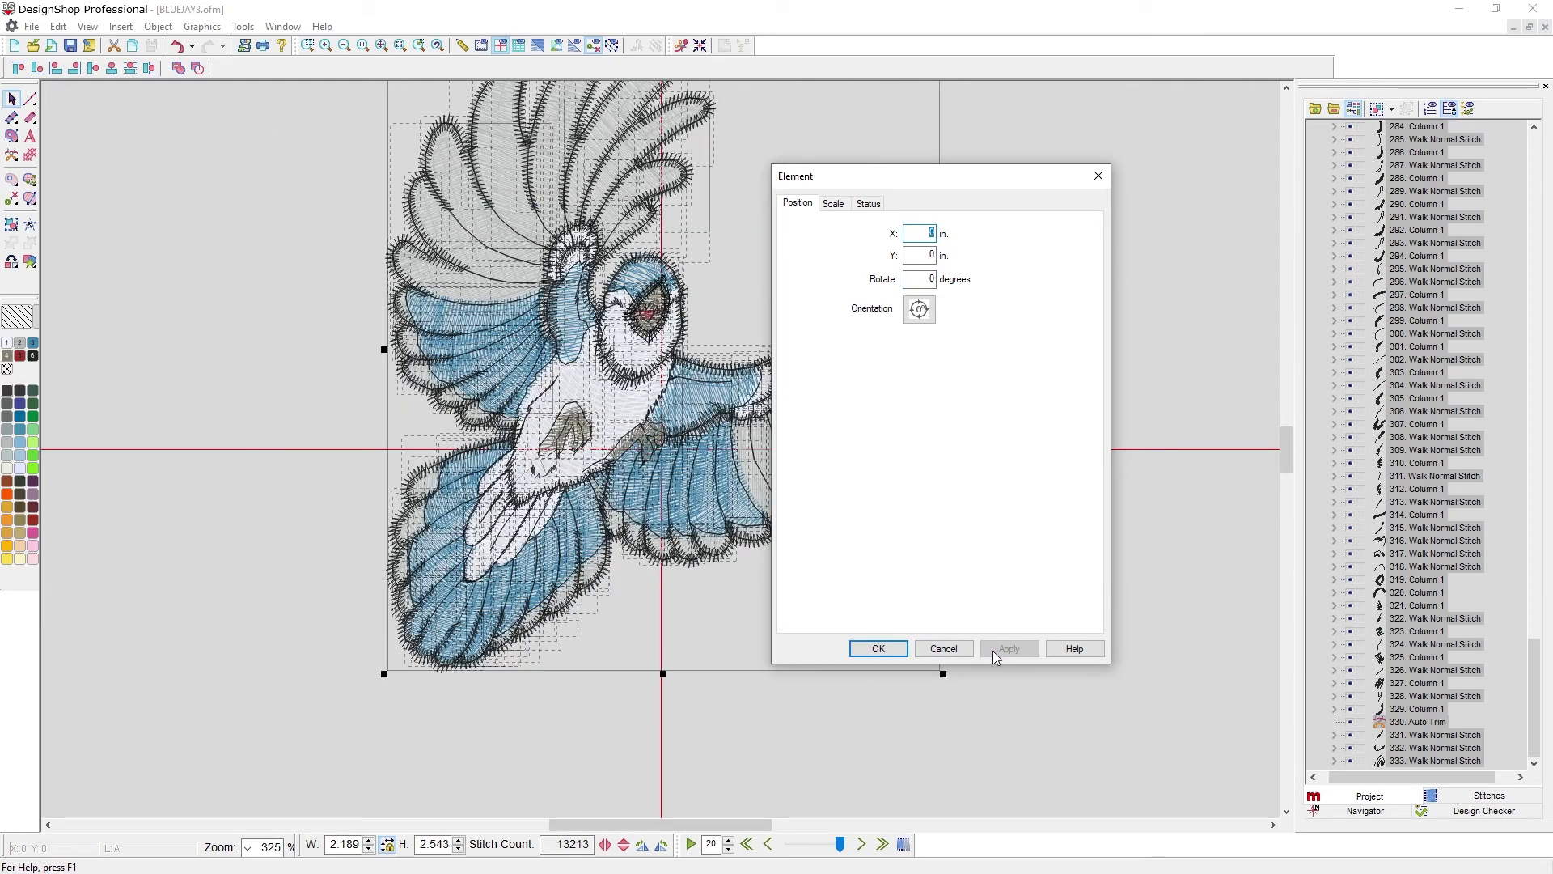
Set the Orientation option to mirror horizontal and apply it
left_click(920, 310)
left_click(925, 320)
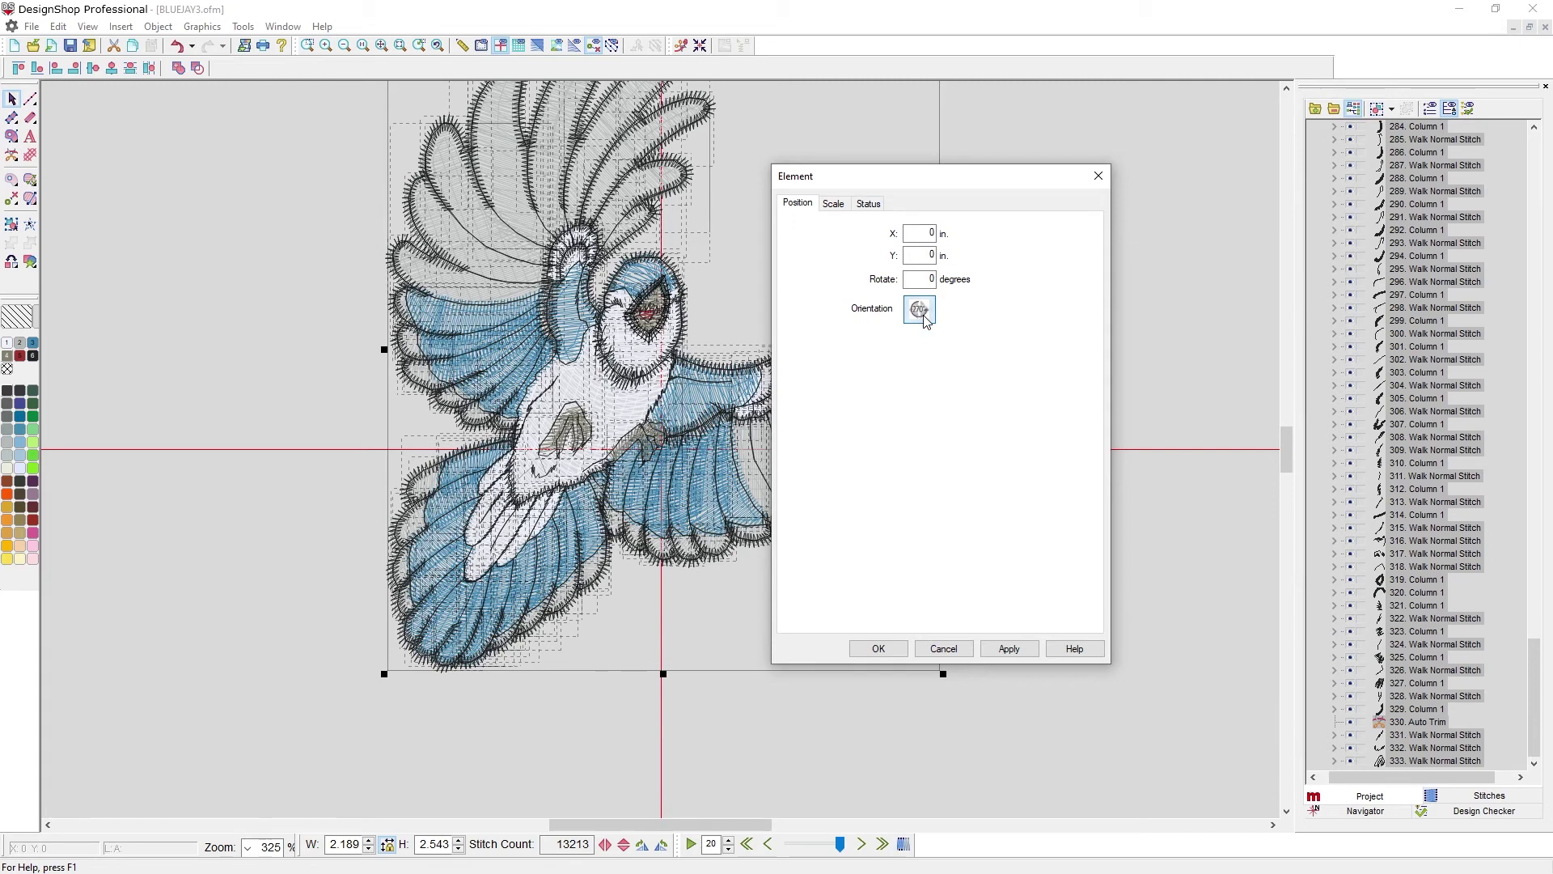
left_click(920, 320)
left_click(918, 320)
left_click(920, 321)
left_click(921, 321)
left_click(920, 321)
left_click(922, 322)
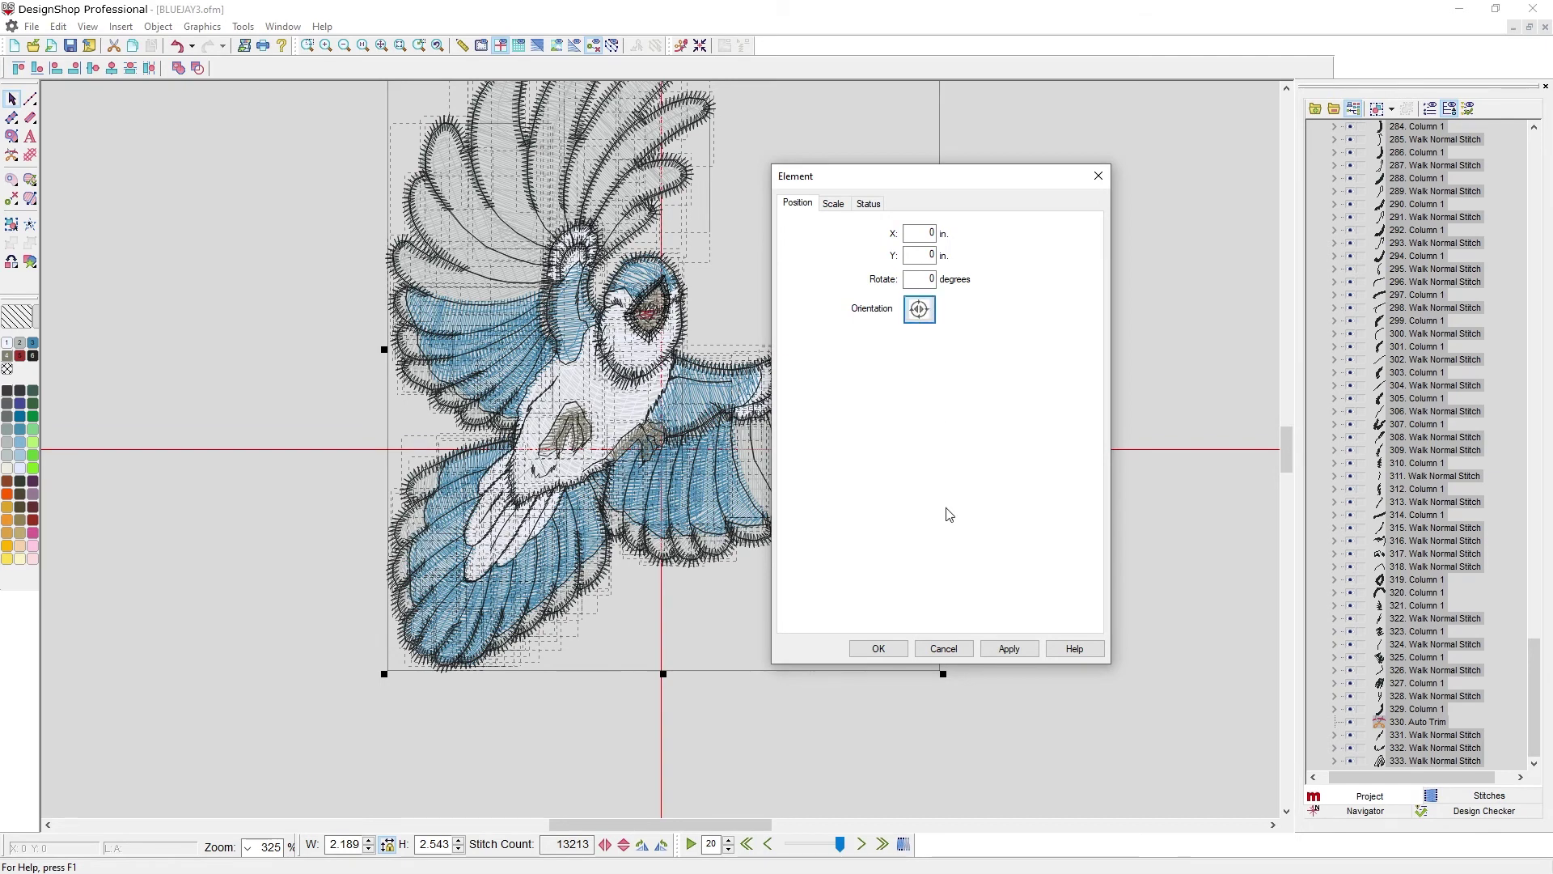
left_click(1011, 649)
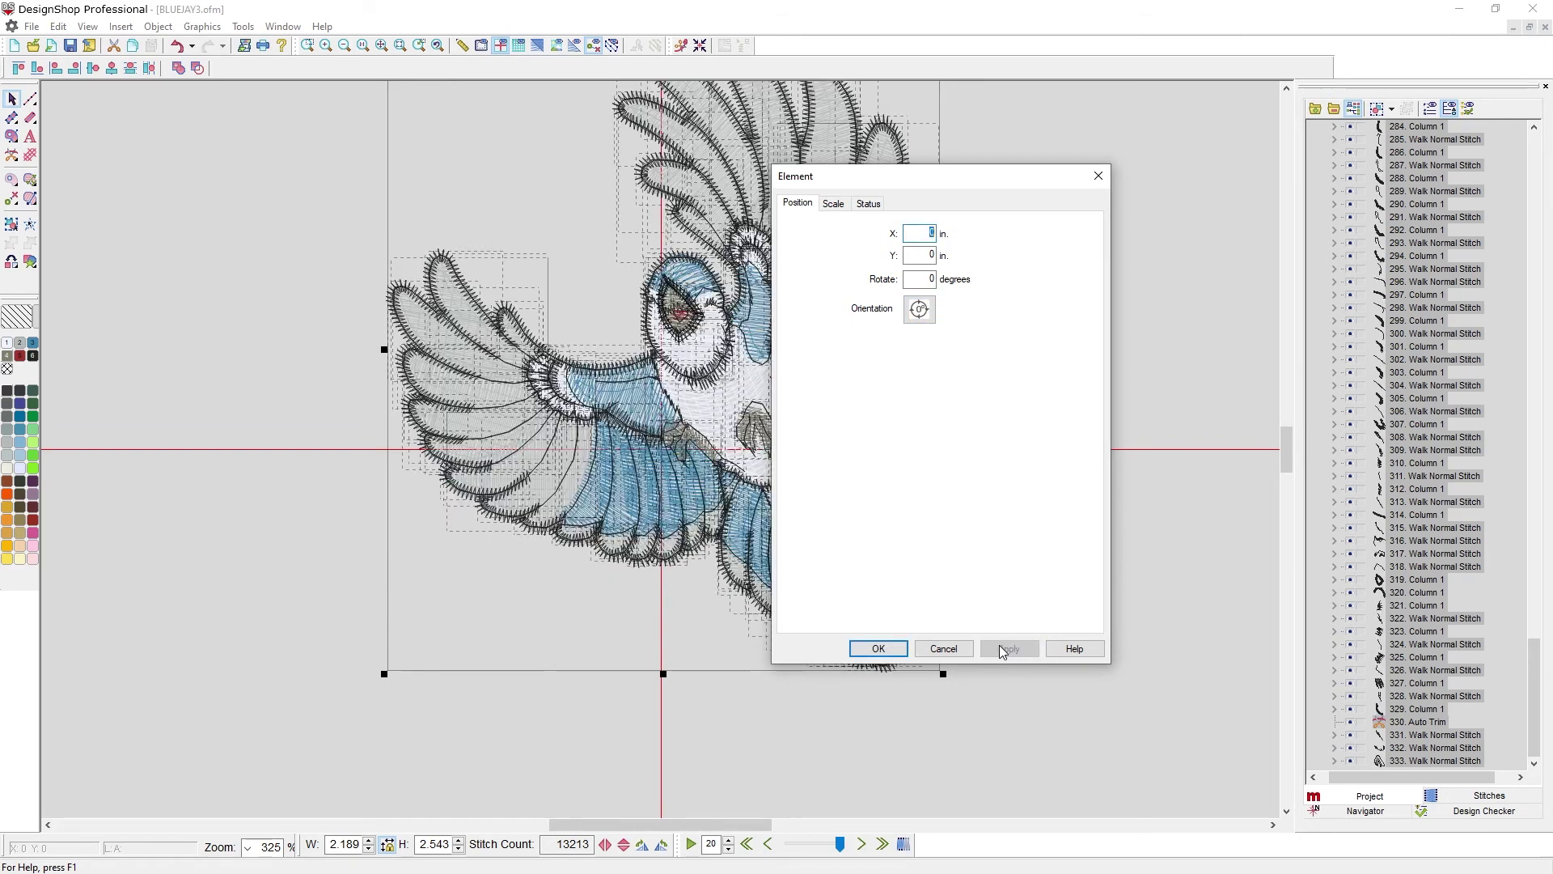
Close the element settings, mirror the design horizontally back, and rotate it 180 degrees clockwise
left_click(873, 649)
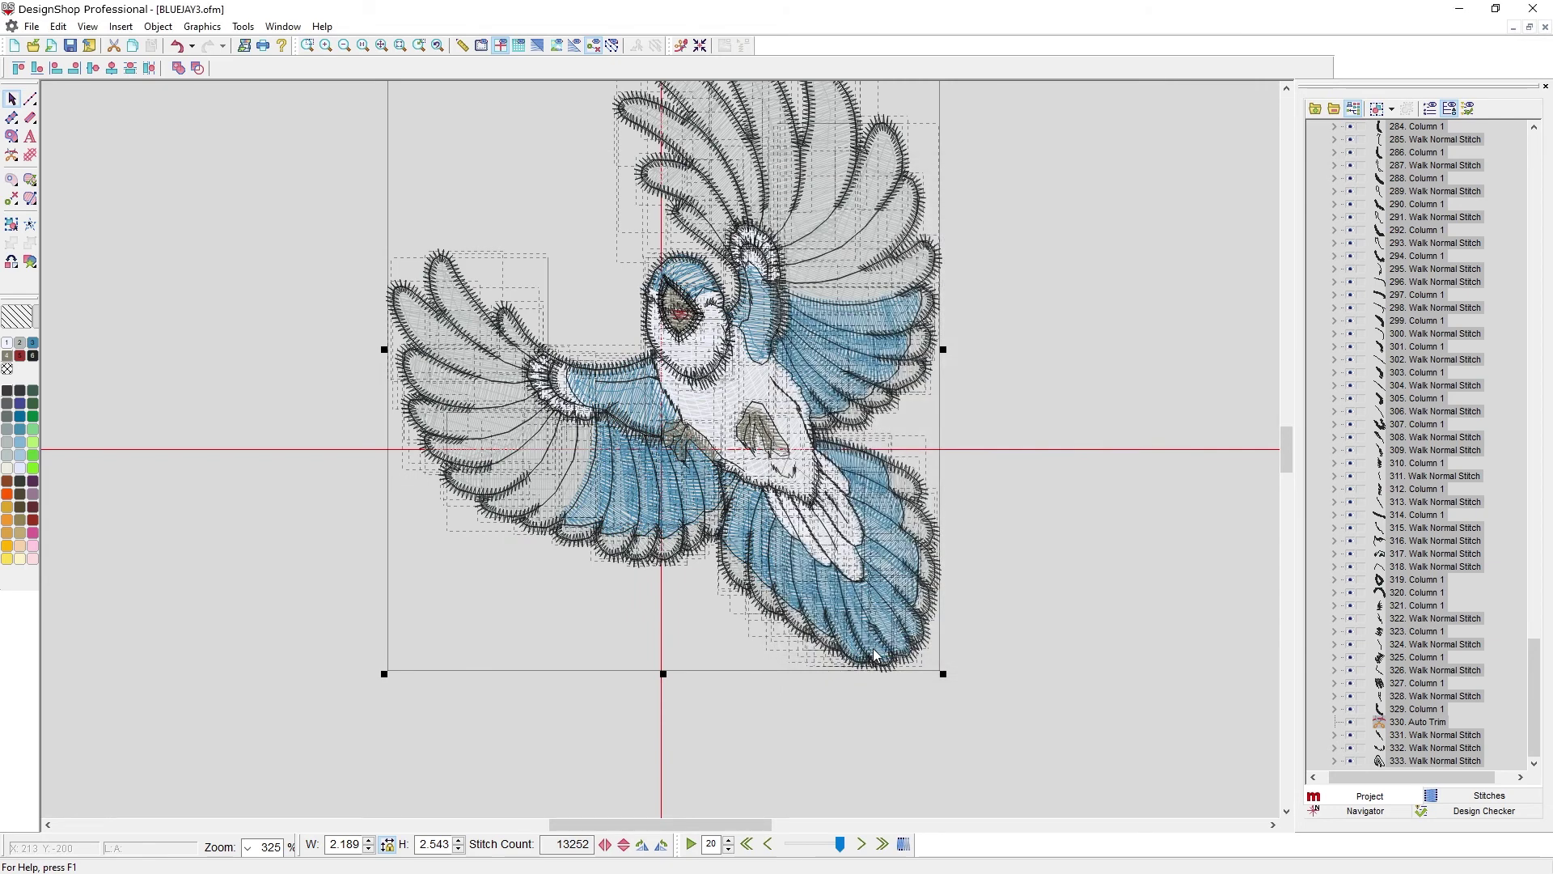
left_click(607, 845)
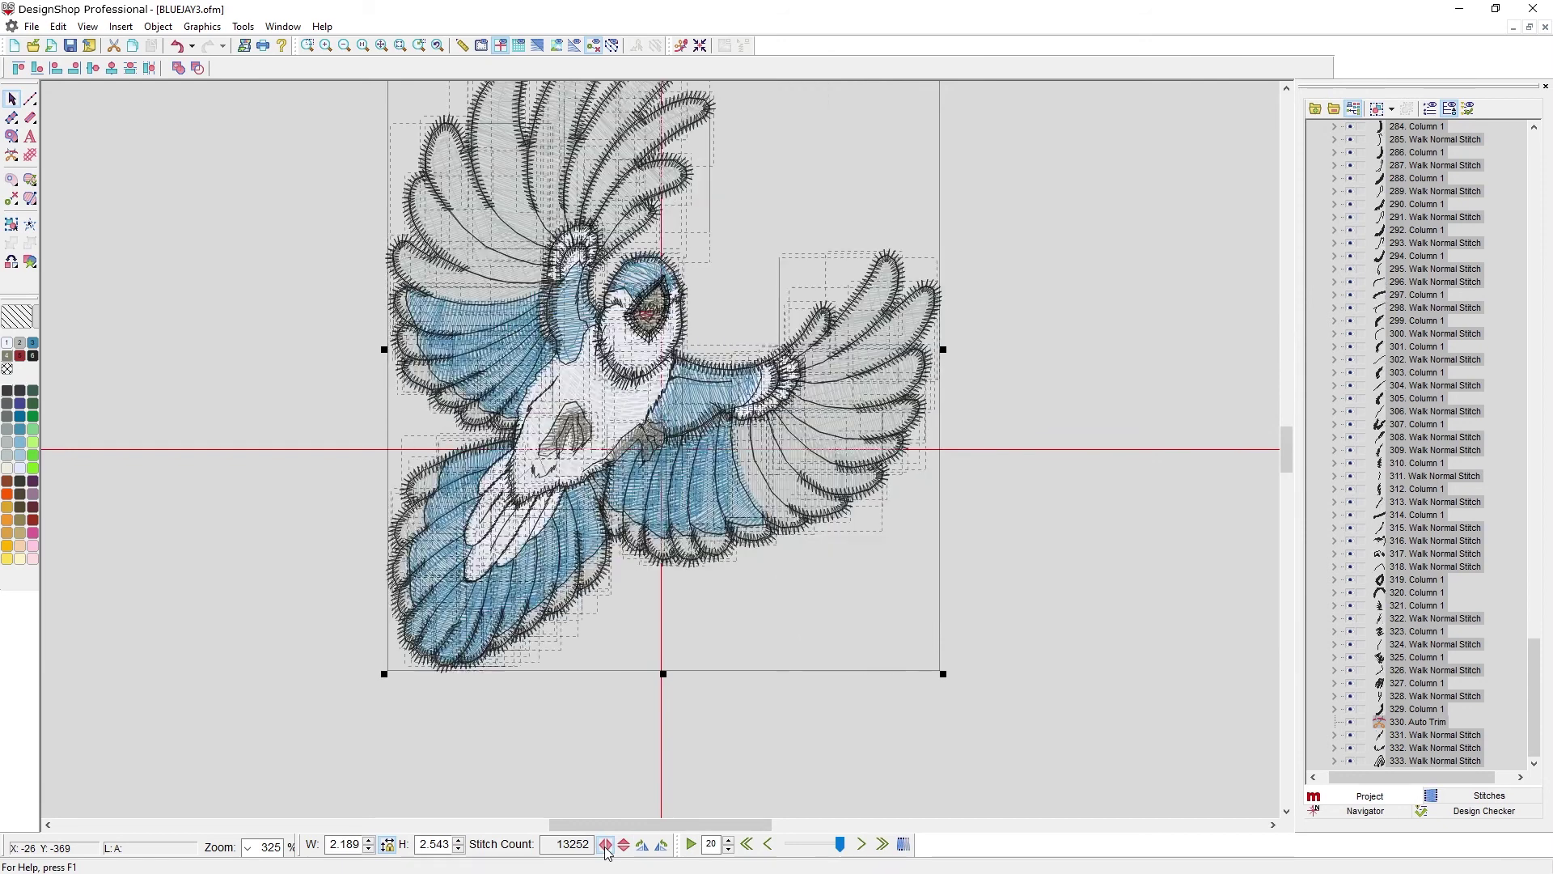
left_click(645, 848)
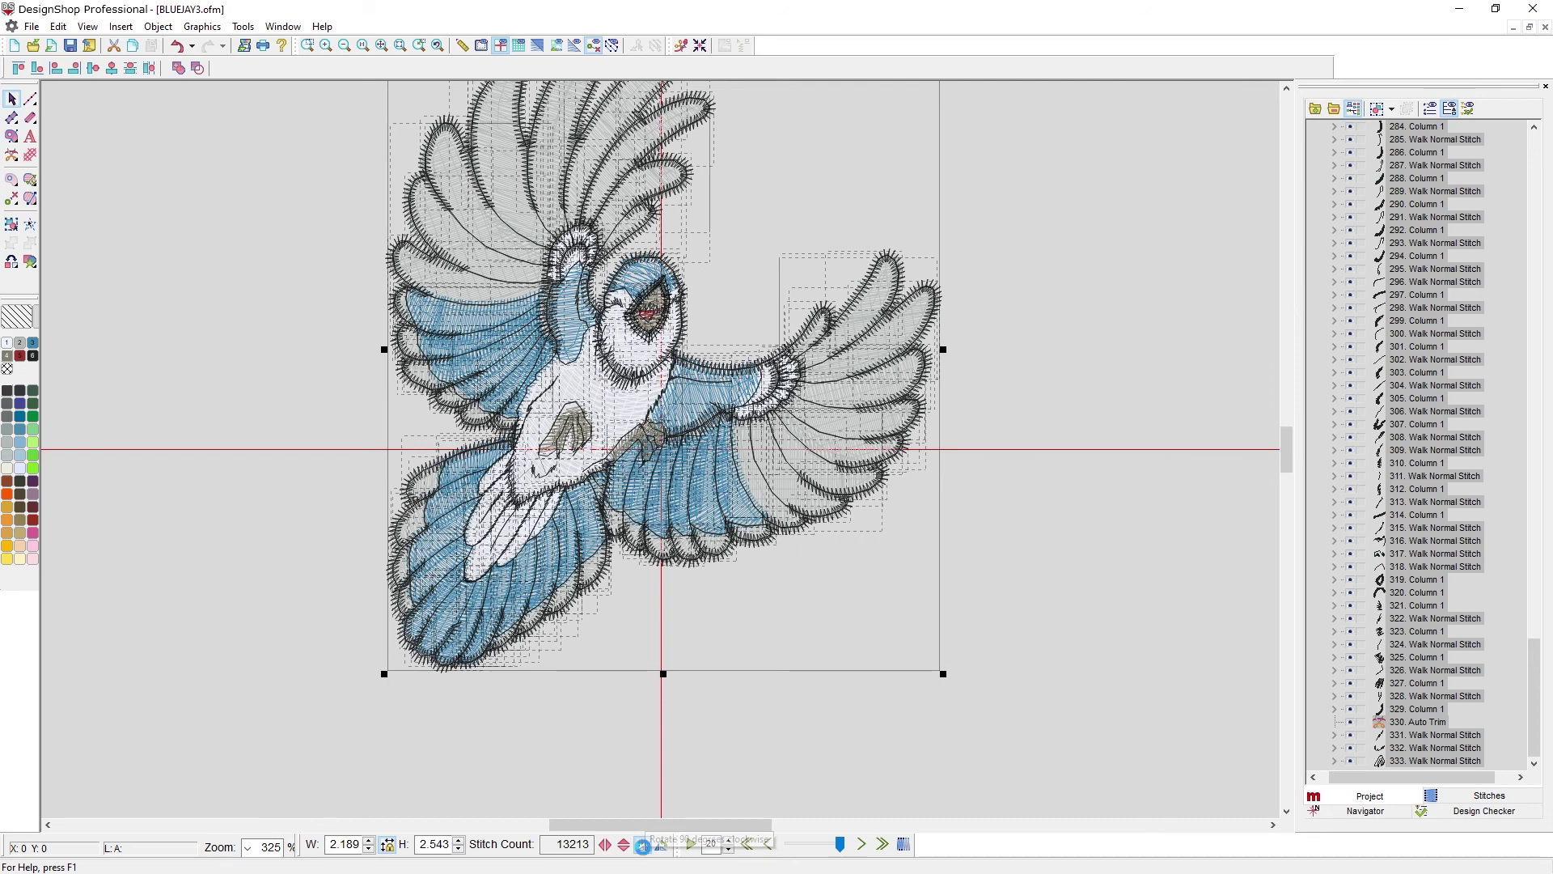
left_click(644, 848)
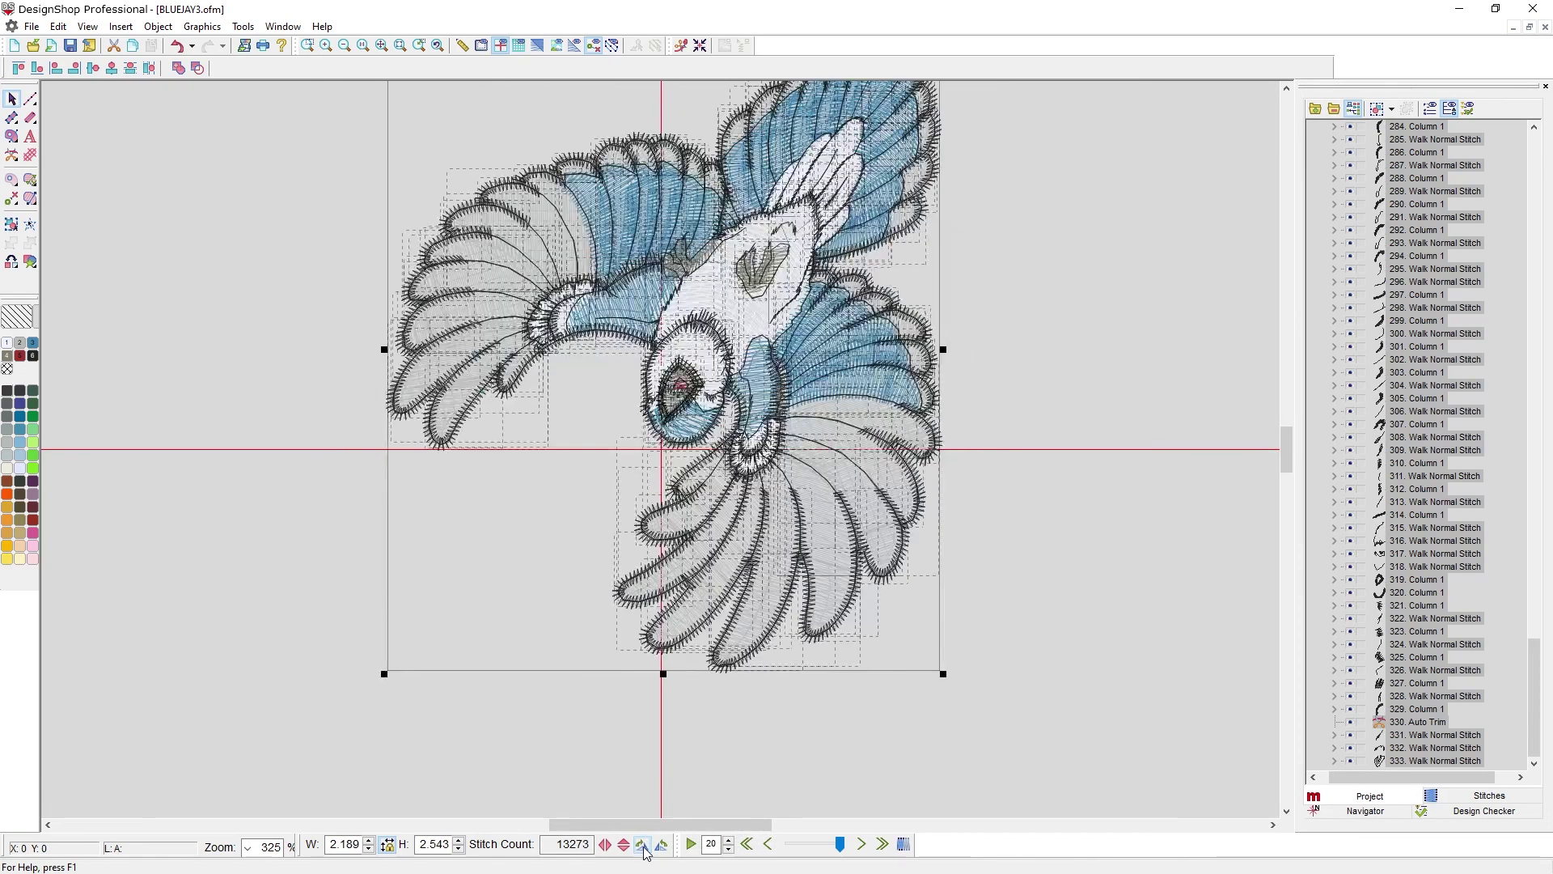